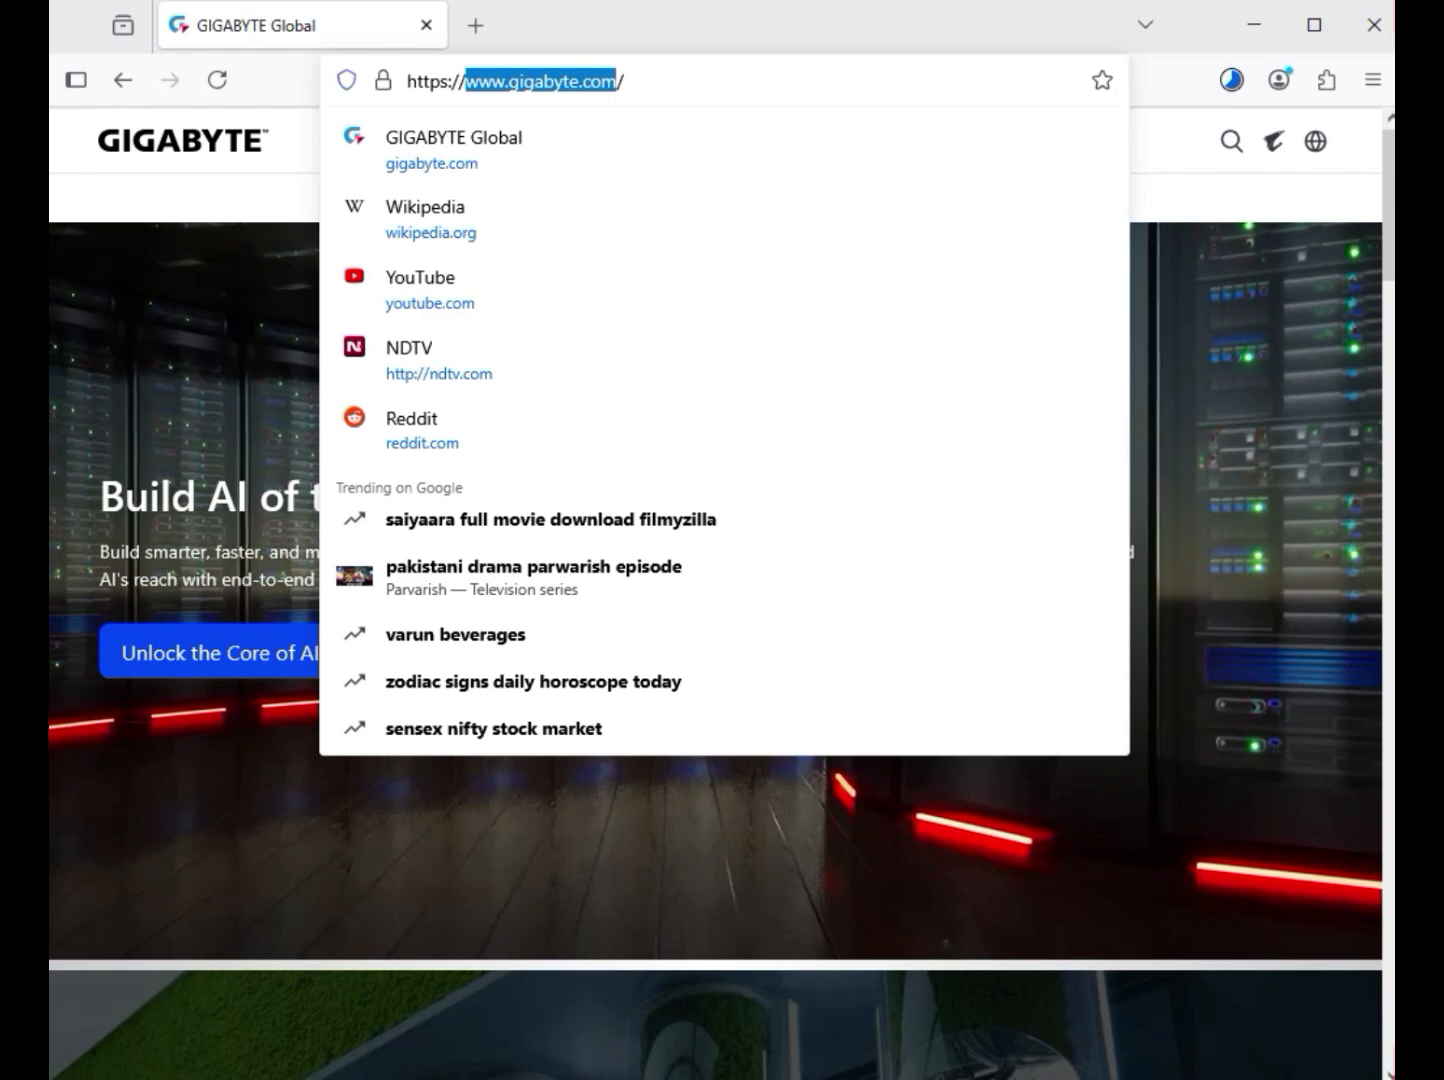
Search the GIGABYTE website for "B650M GAMING X AX"
key(Escape)
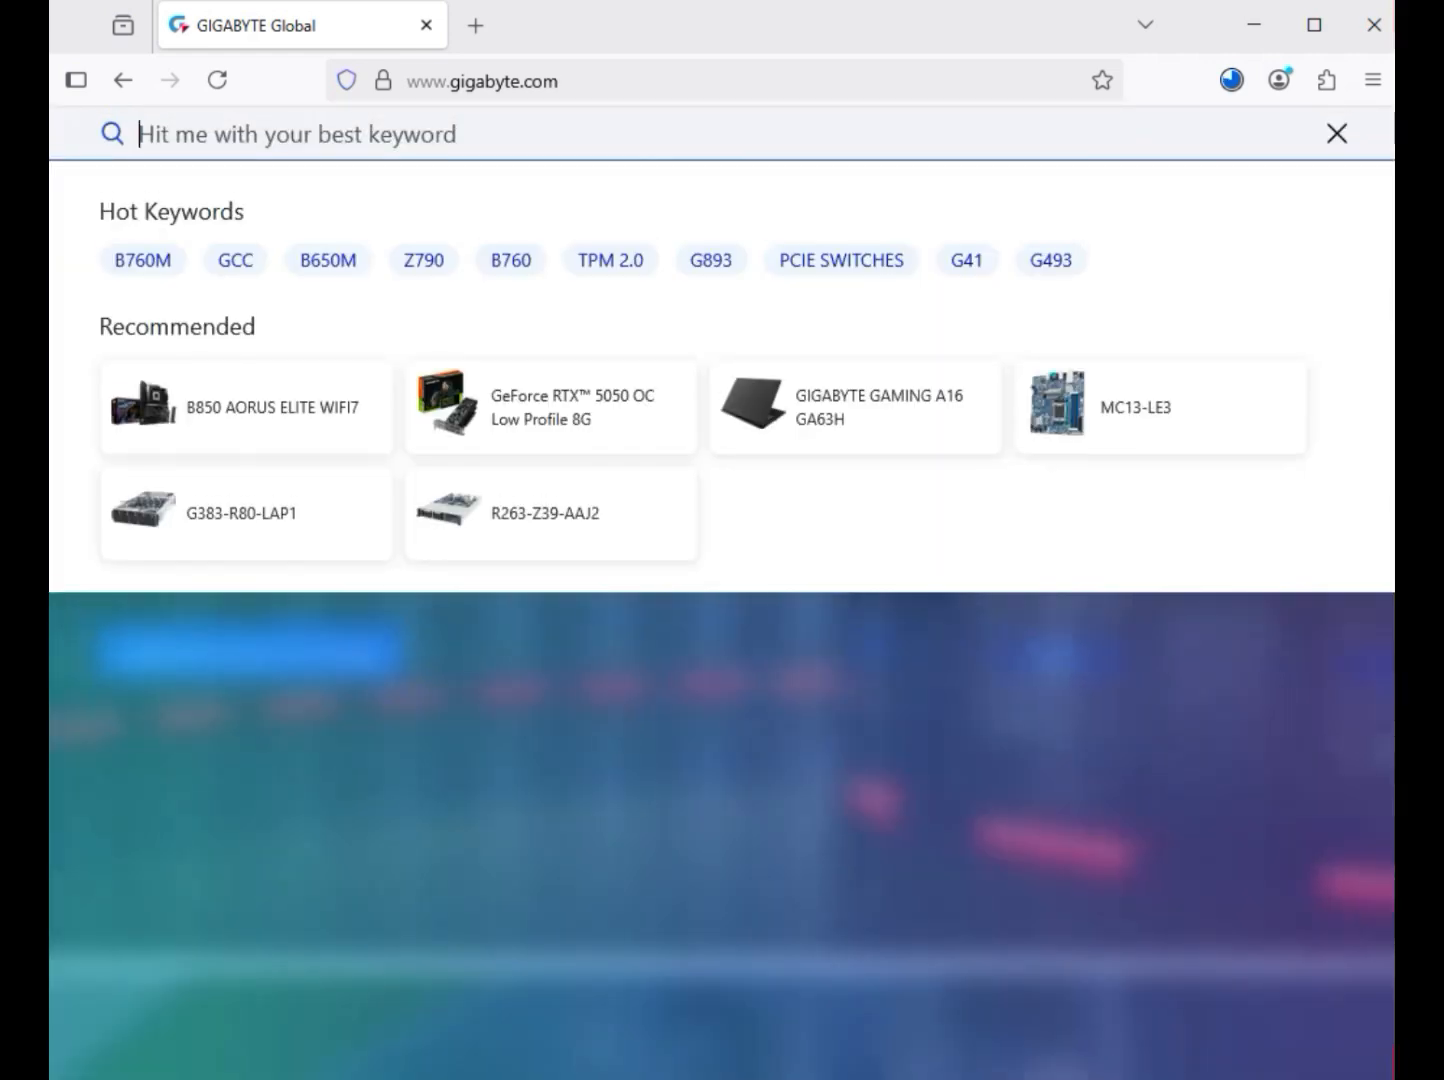
text(B650M GAMING X AX)
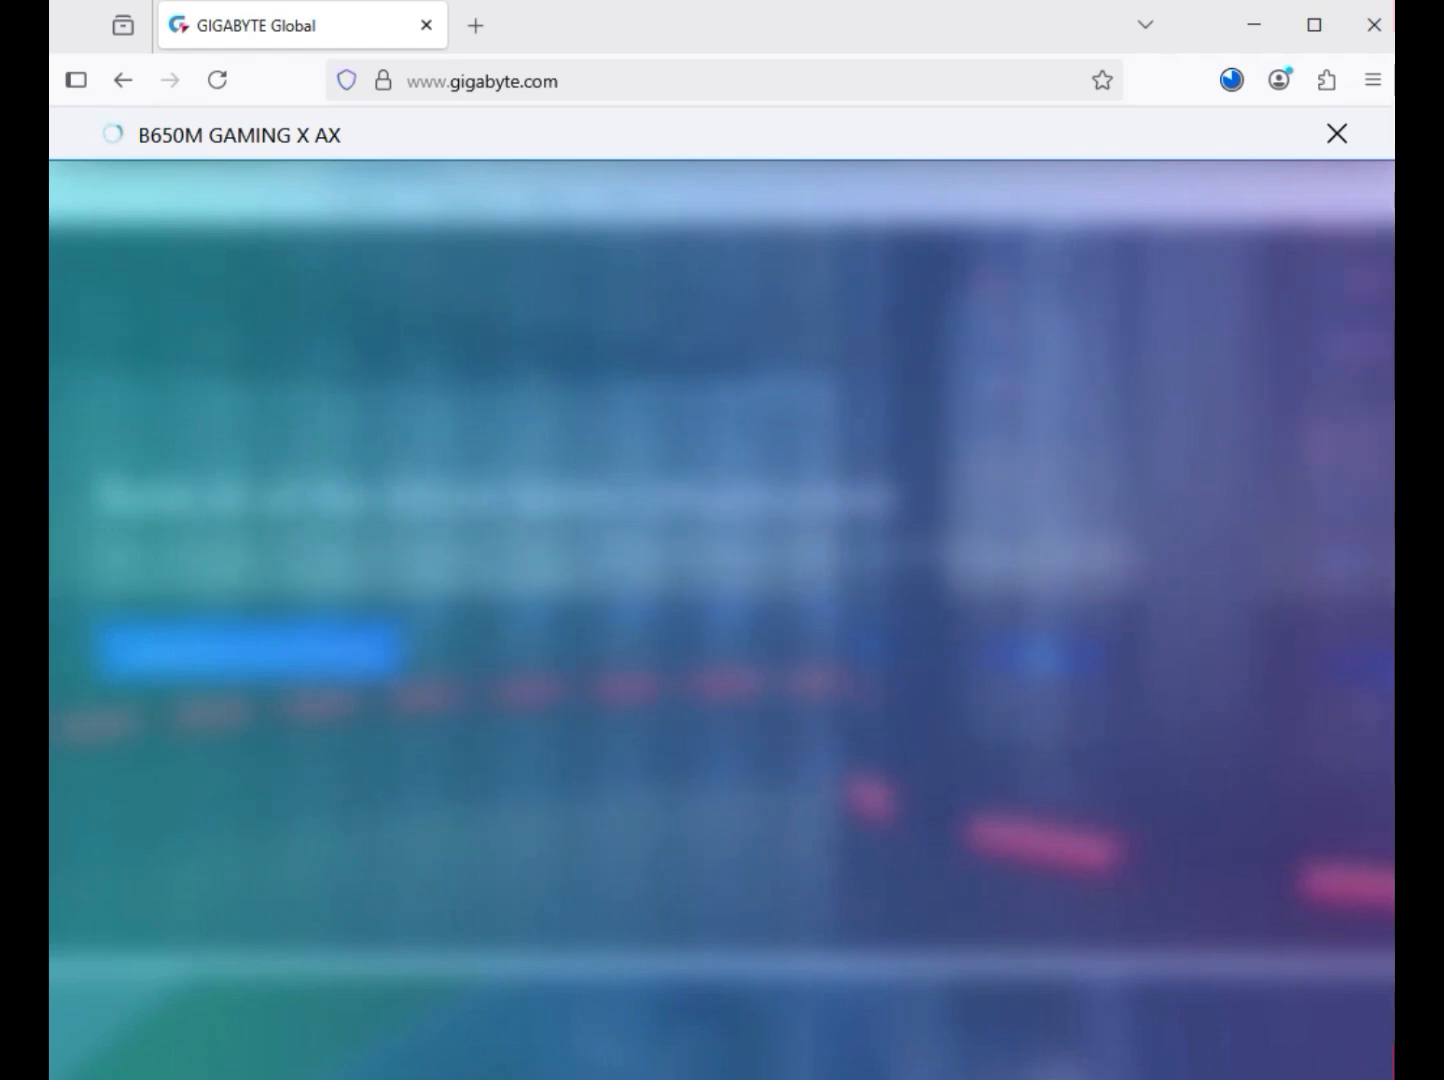
key(Return)
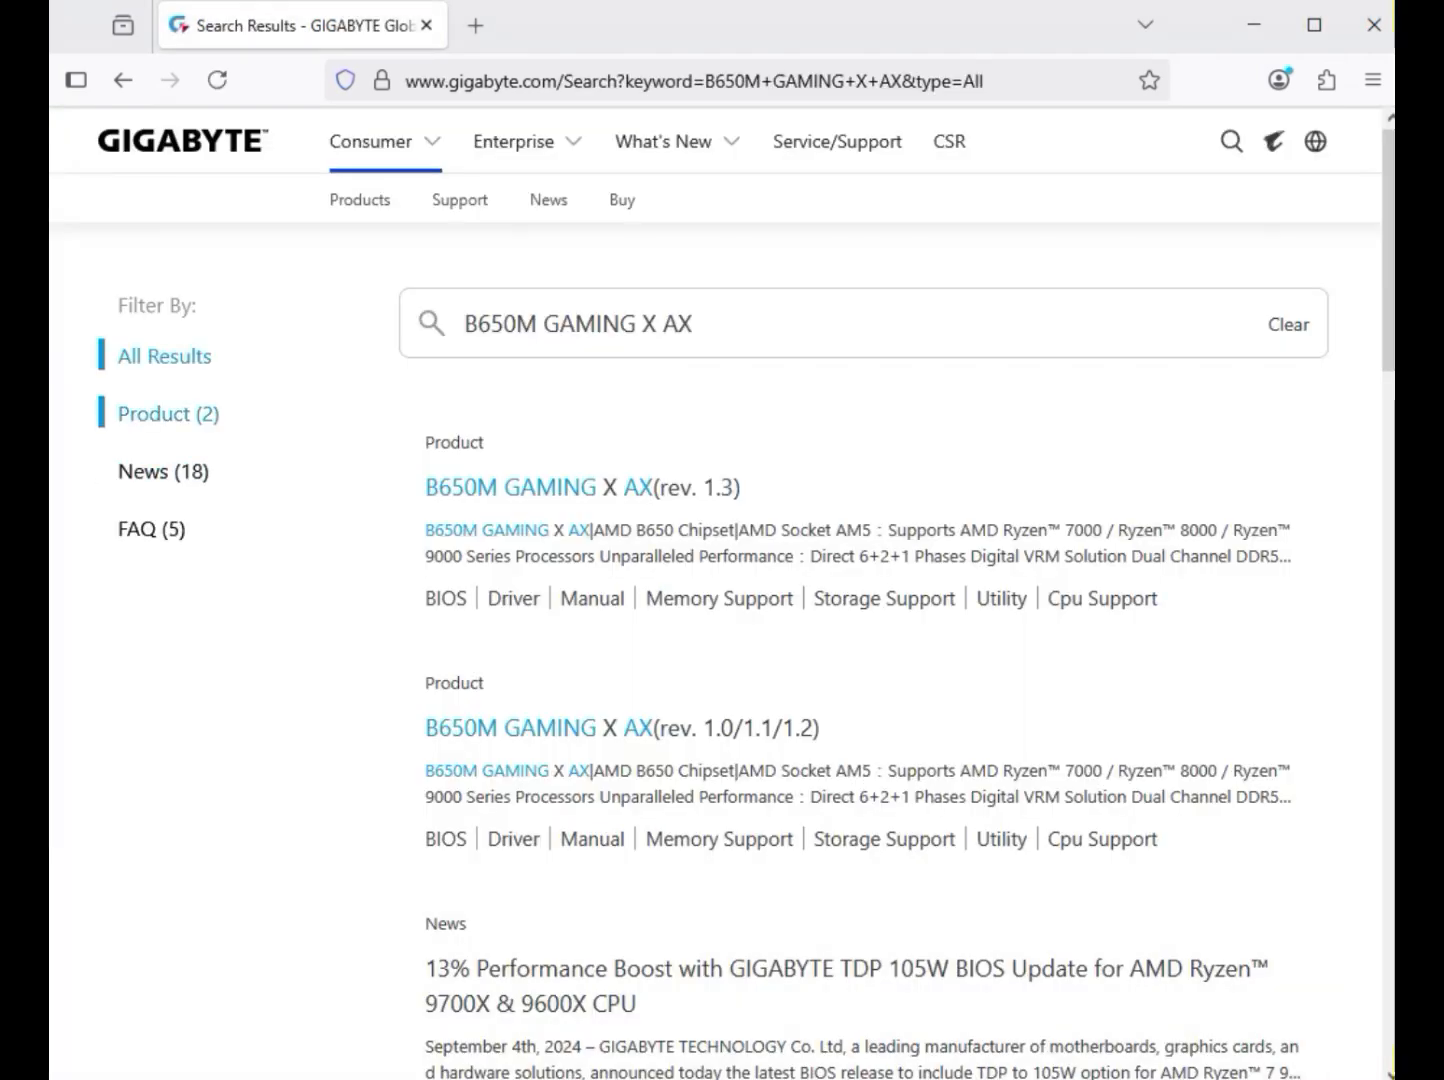
Filter the results to products and open the support downloads page of the B650M GAMING X AX (rev. 1.3)
click(168, 414)
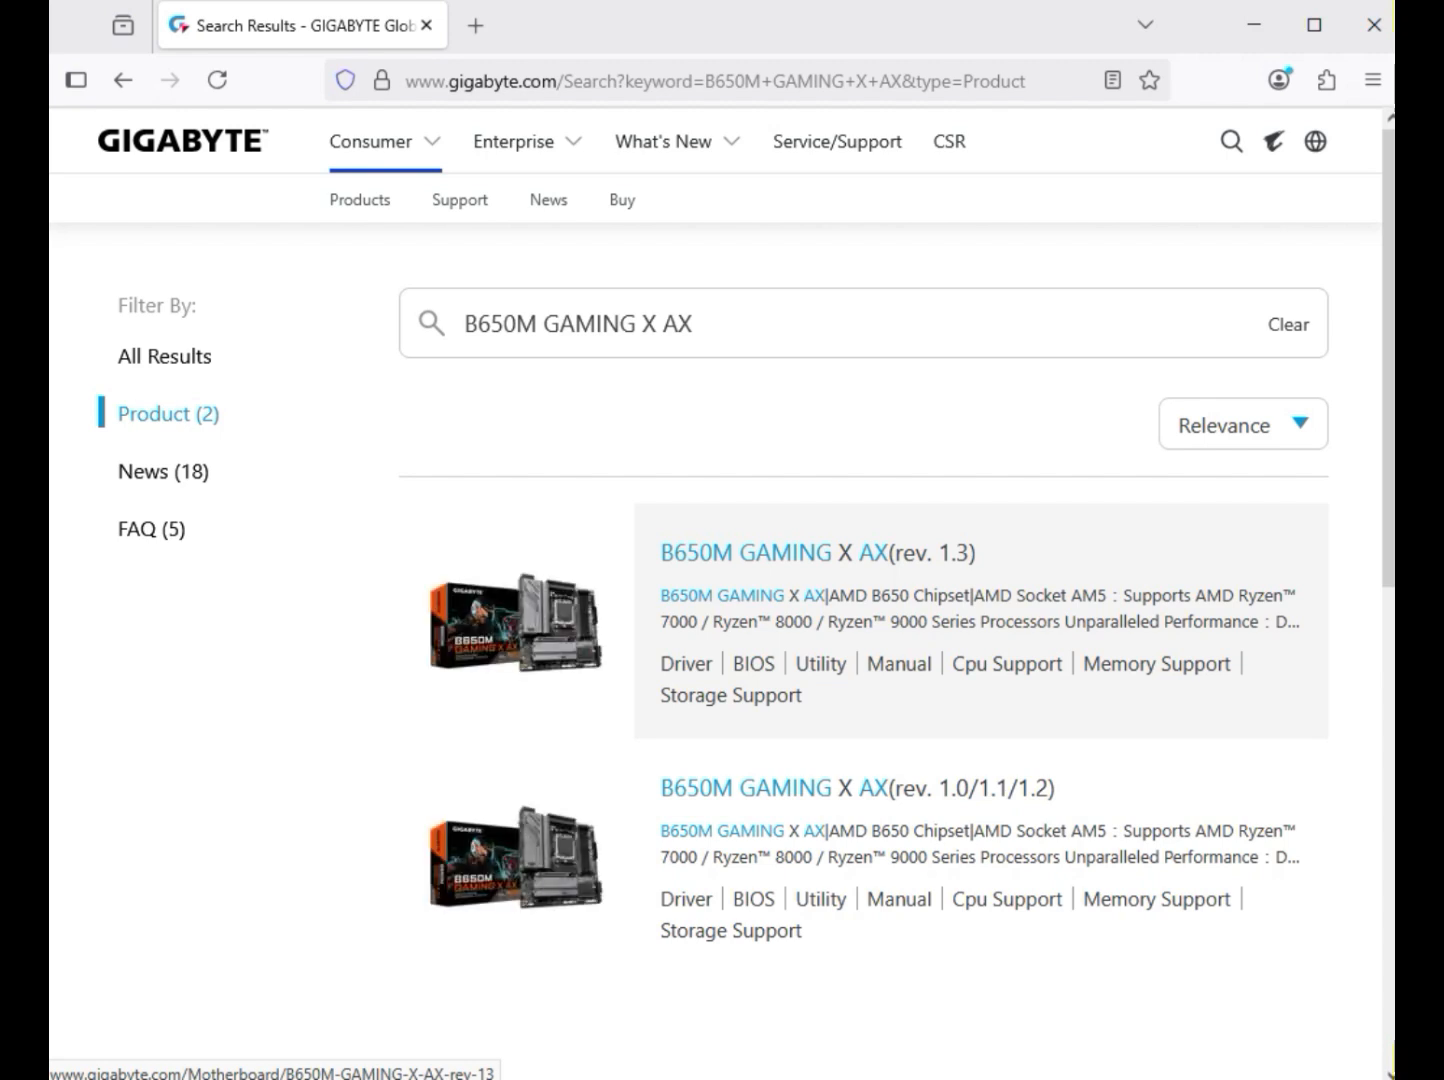
click(817, 553)
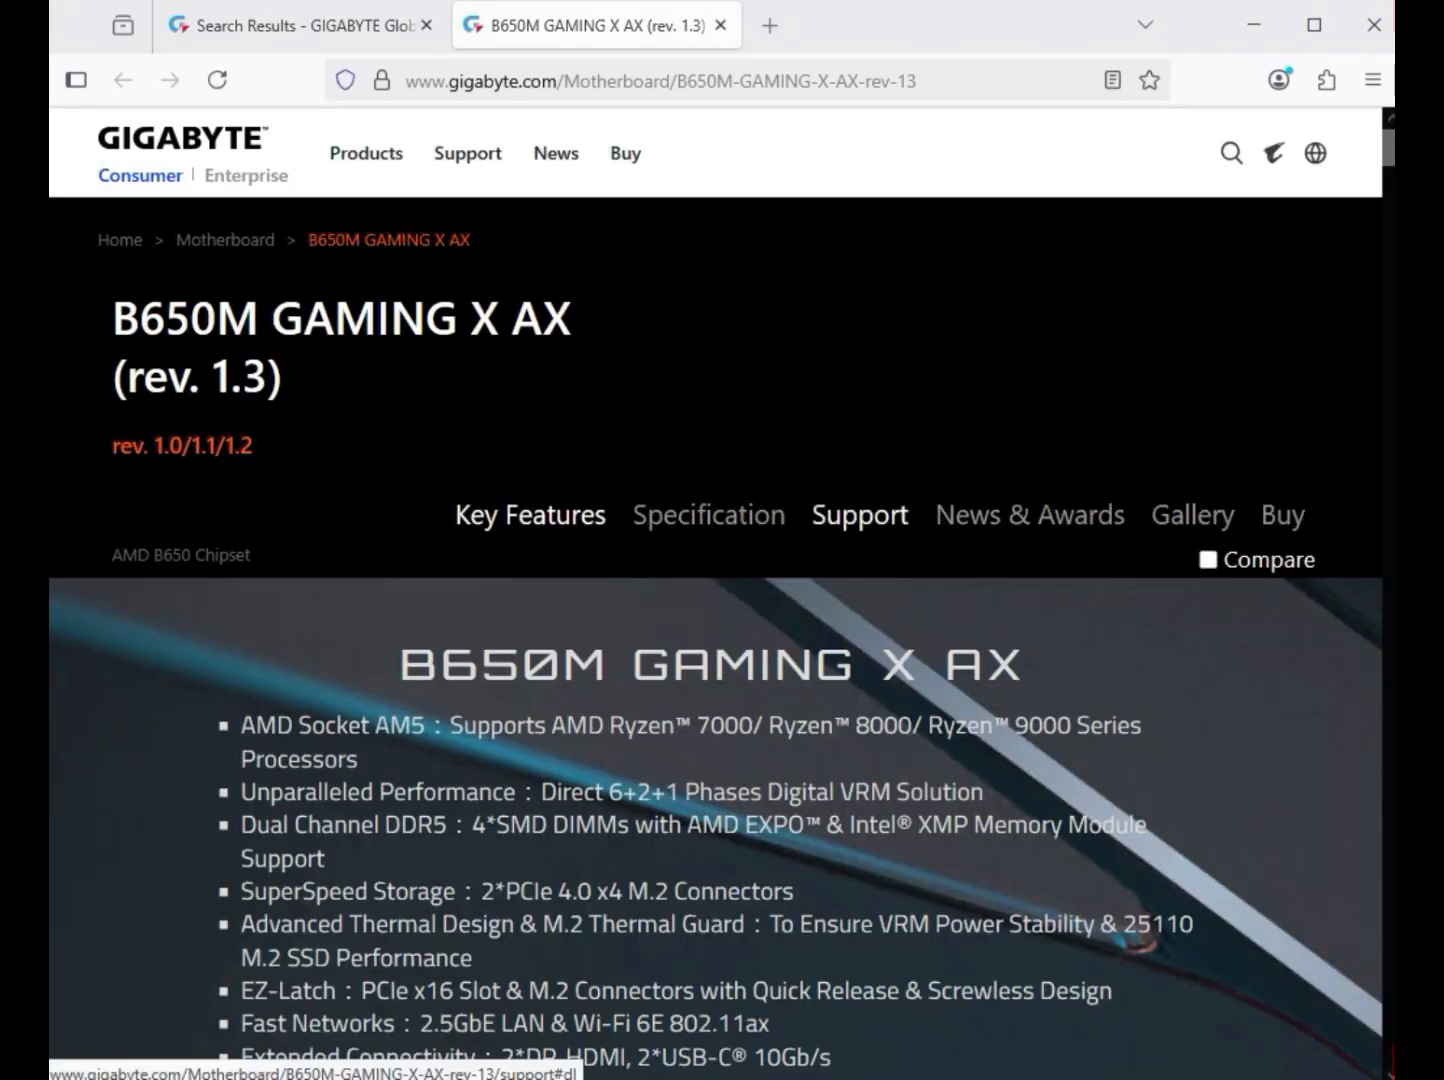
click(860, 515)
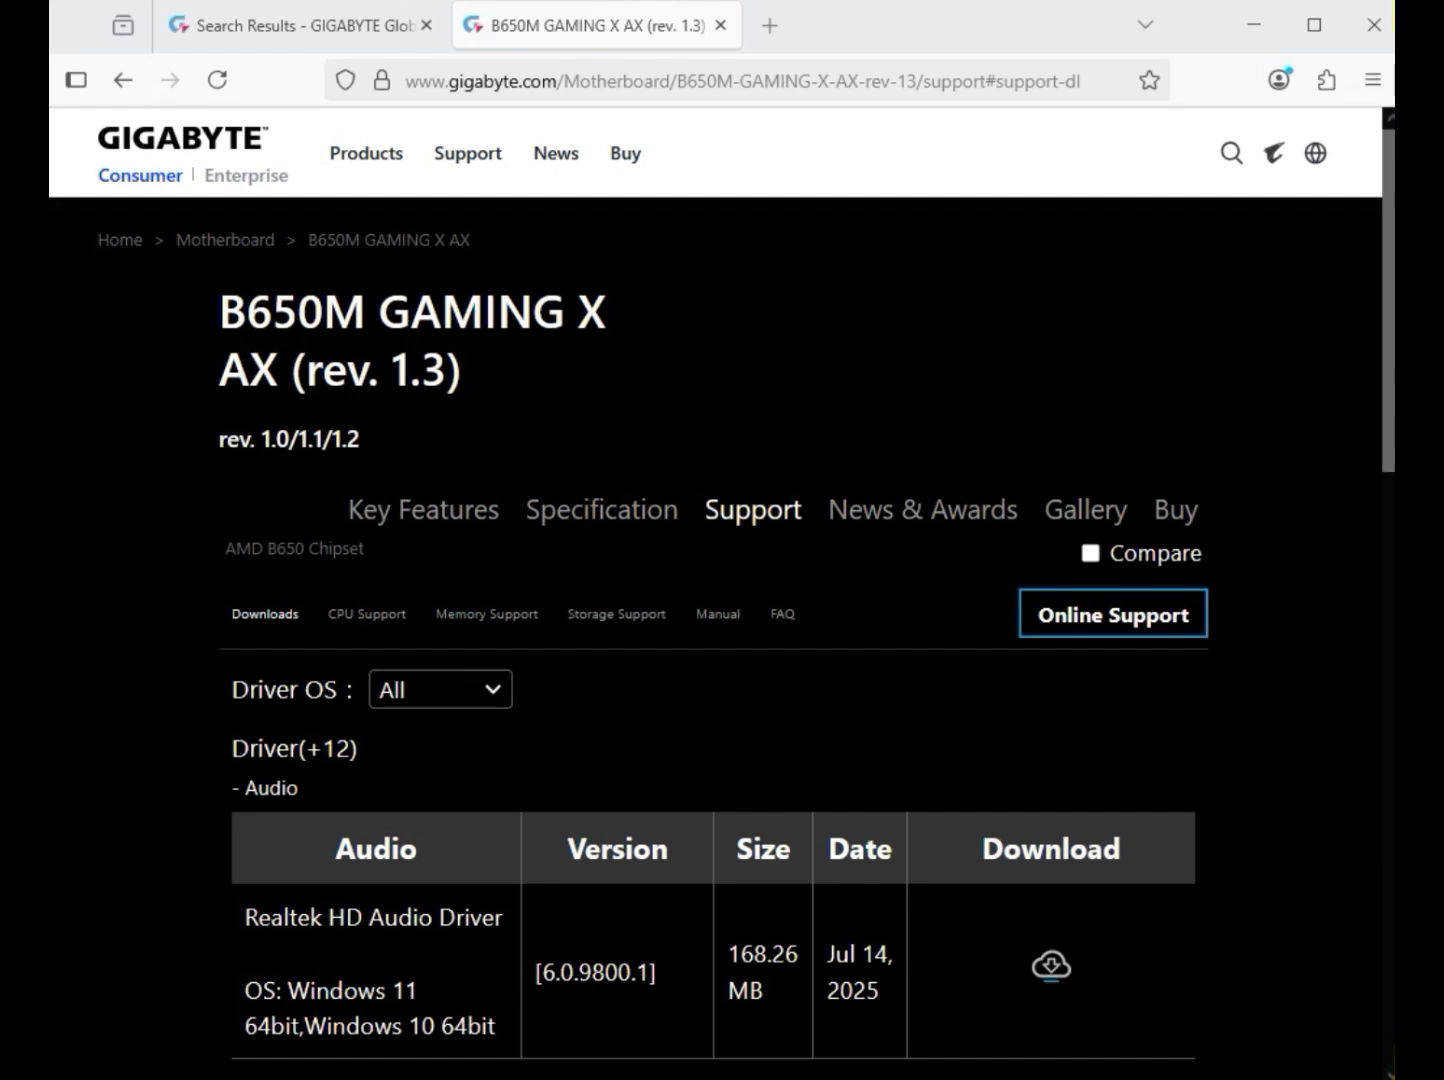
Set the driver OS to Windows 11 64bit and download the Realtek HD Audio Driver
click(440, 690)
click(474, 738)
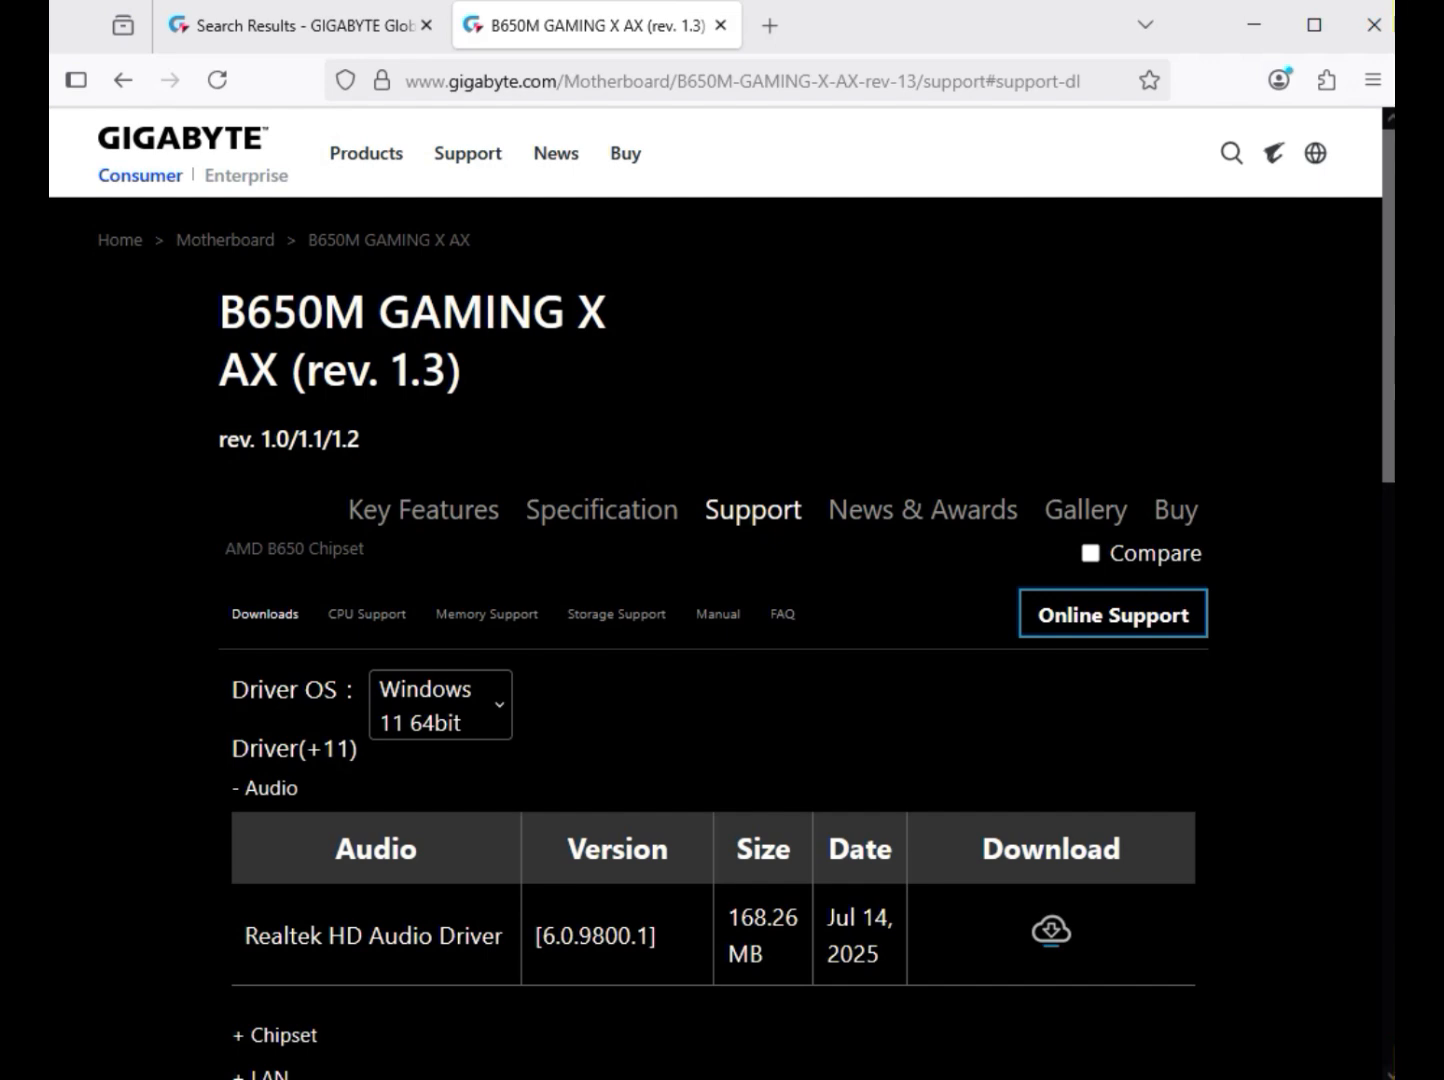
drag(258, 788, 300, 788)
drag(310, 935, 540, 935)
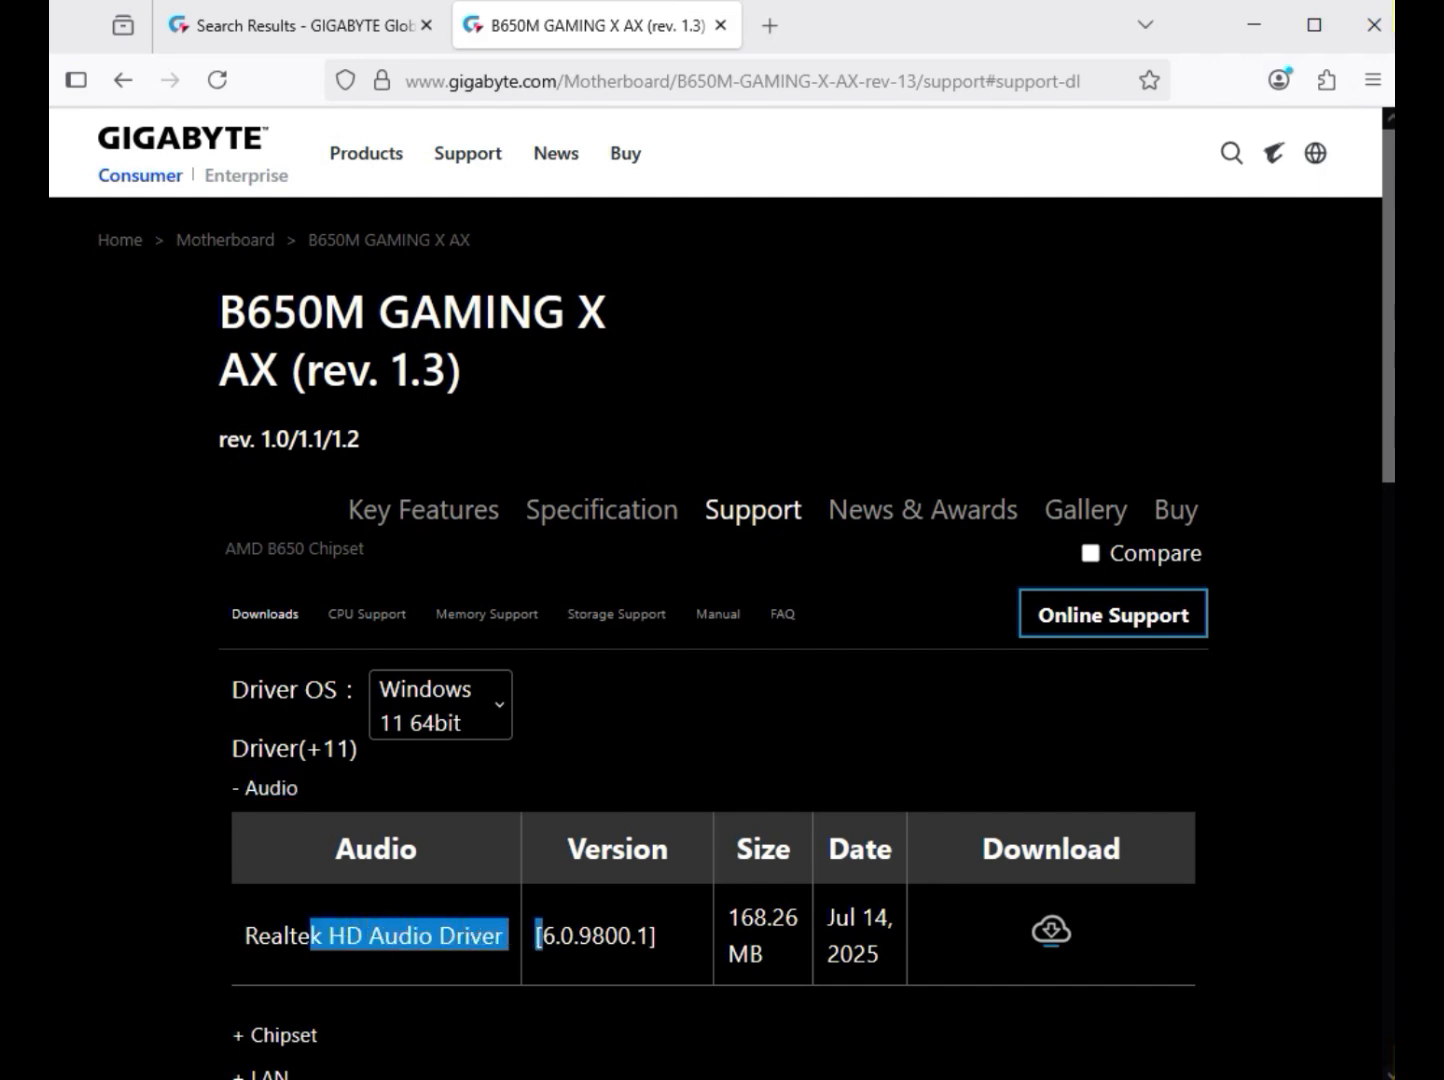
click(1051, 930)
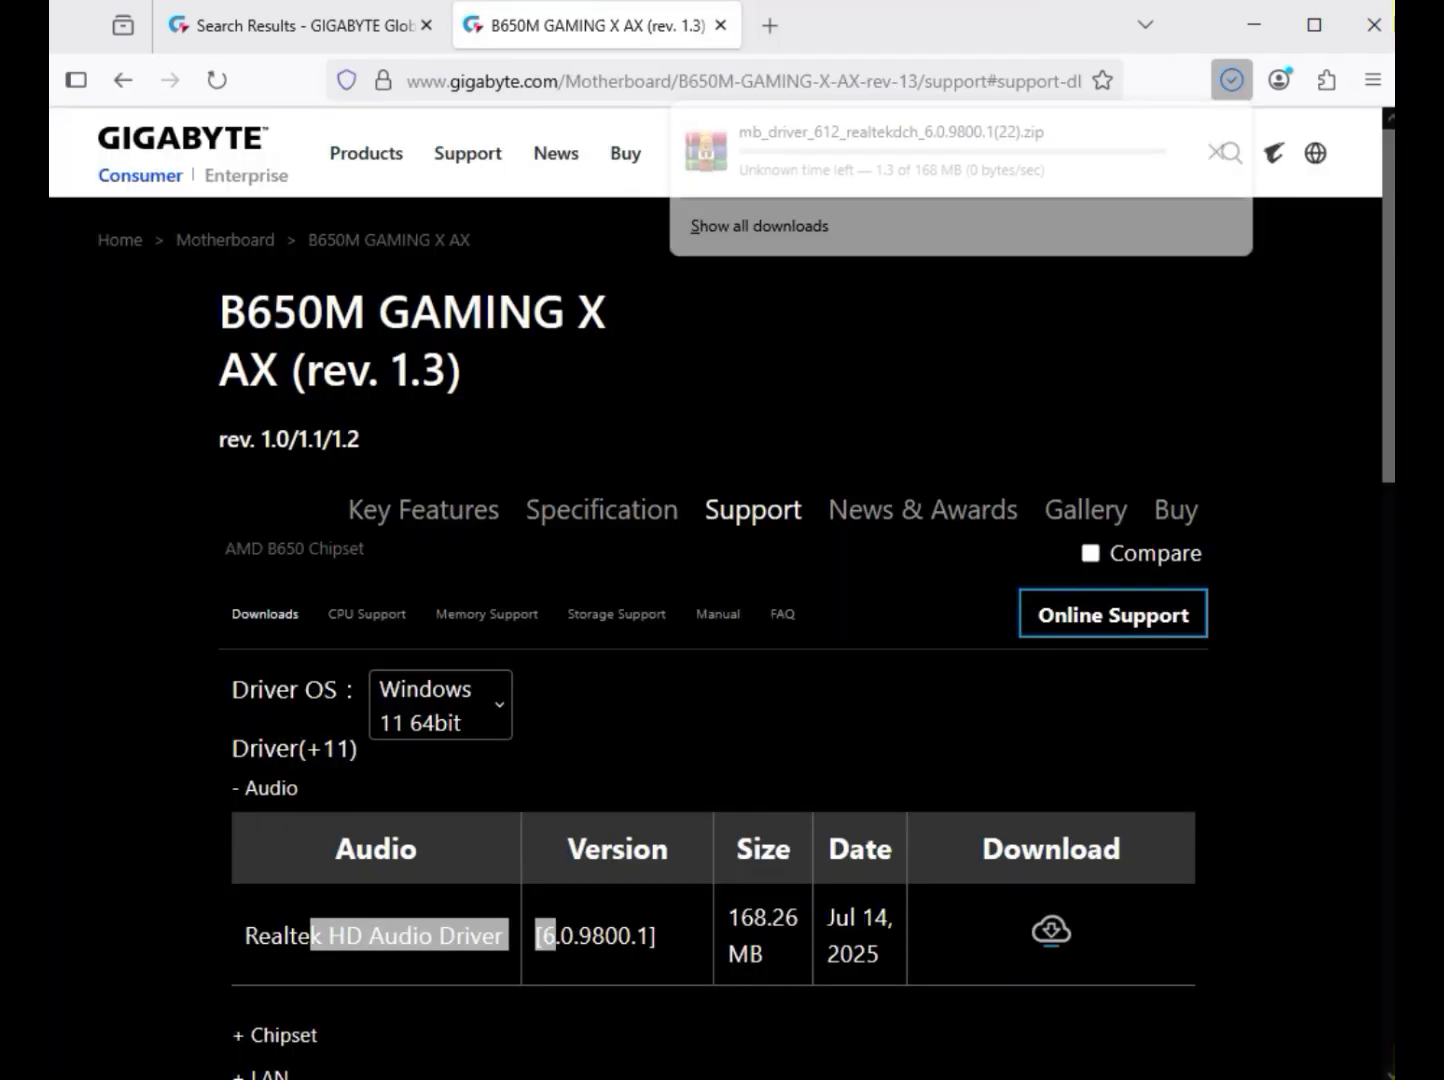
Expand the Chipset drivers and download the AMD Chipset Driver, version 7.03.21.2116
scroll(722, 600, down, 5)
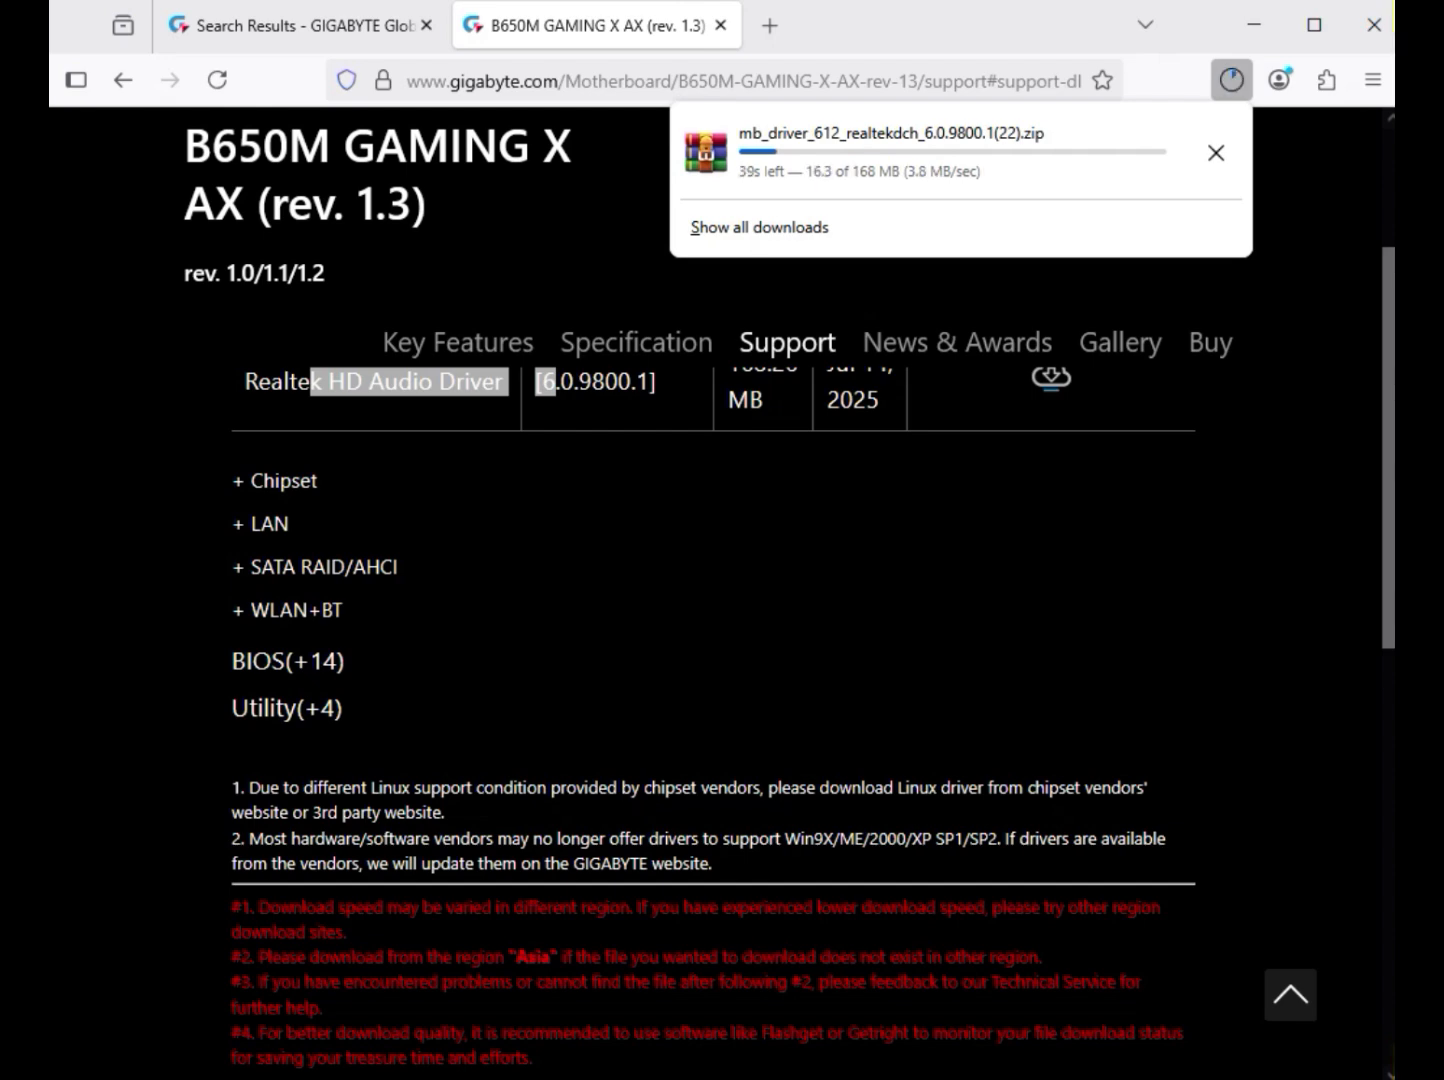
click(283, 481)
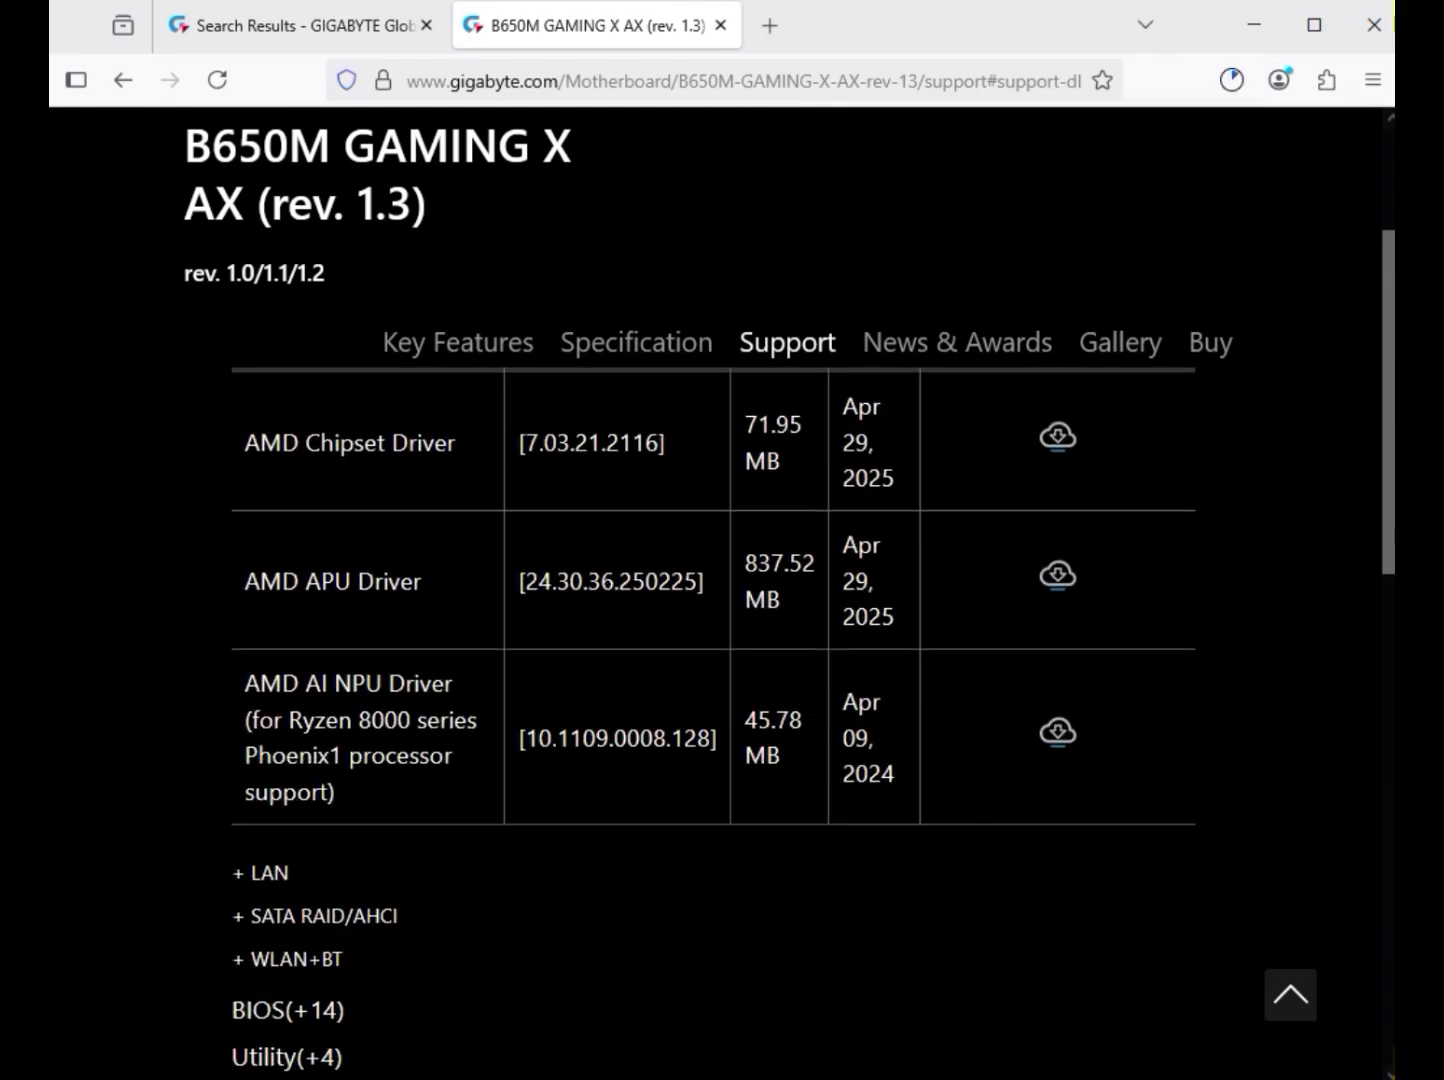
drag(243, 442, 462, 442)
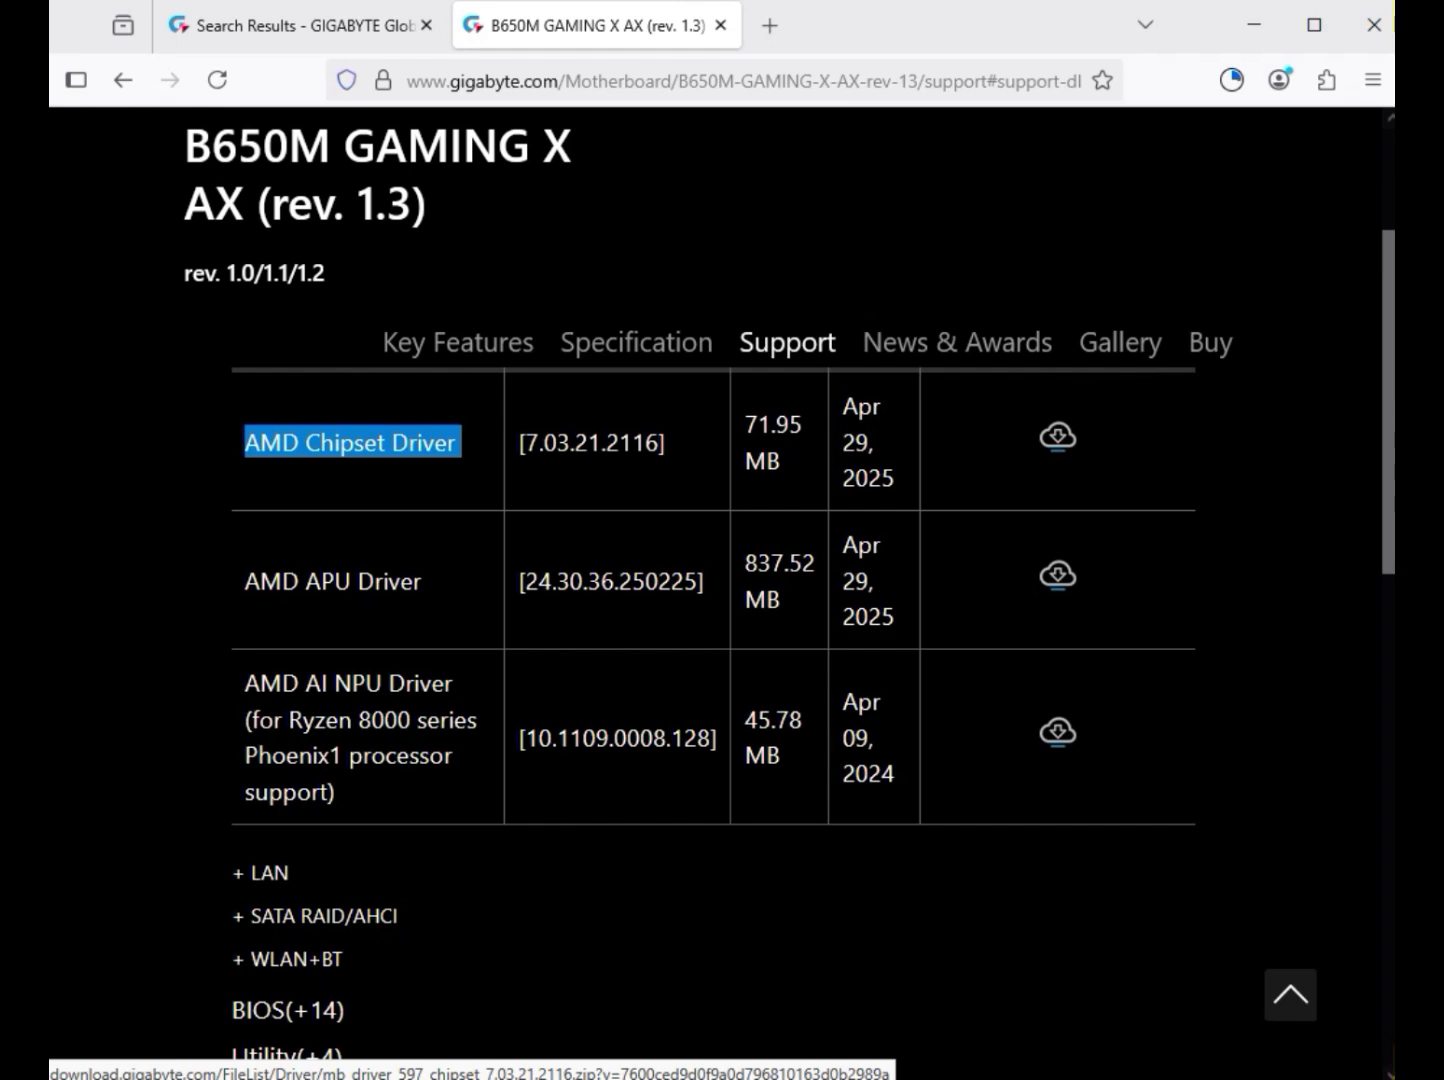
click(1057, 437)
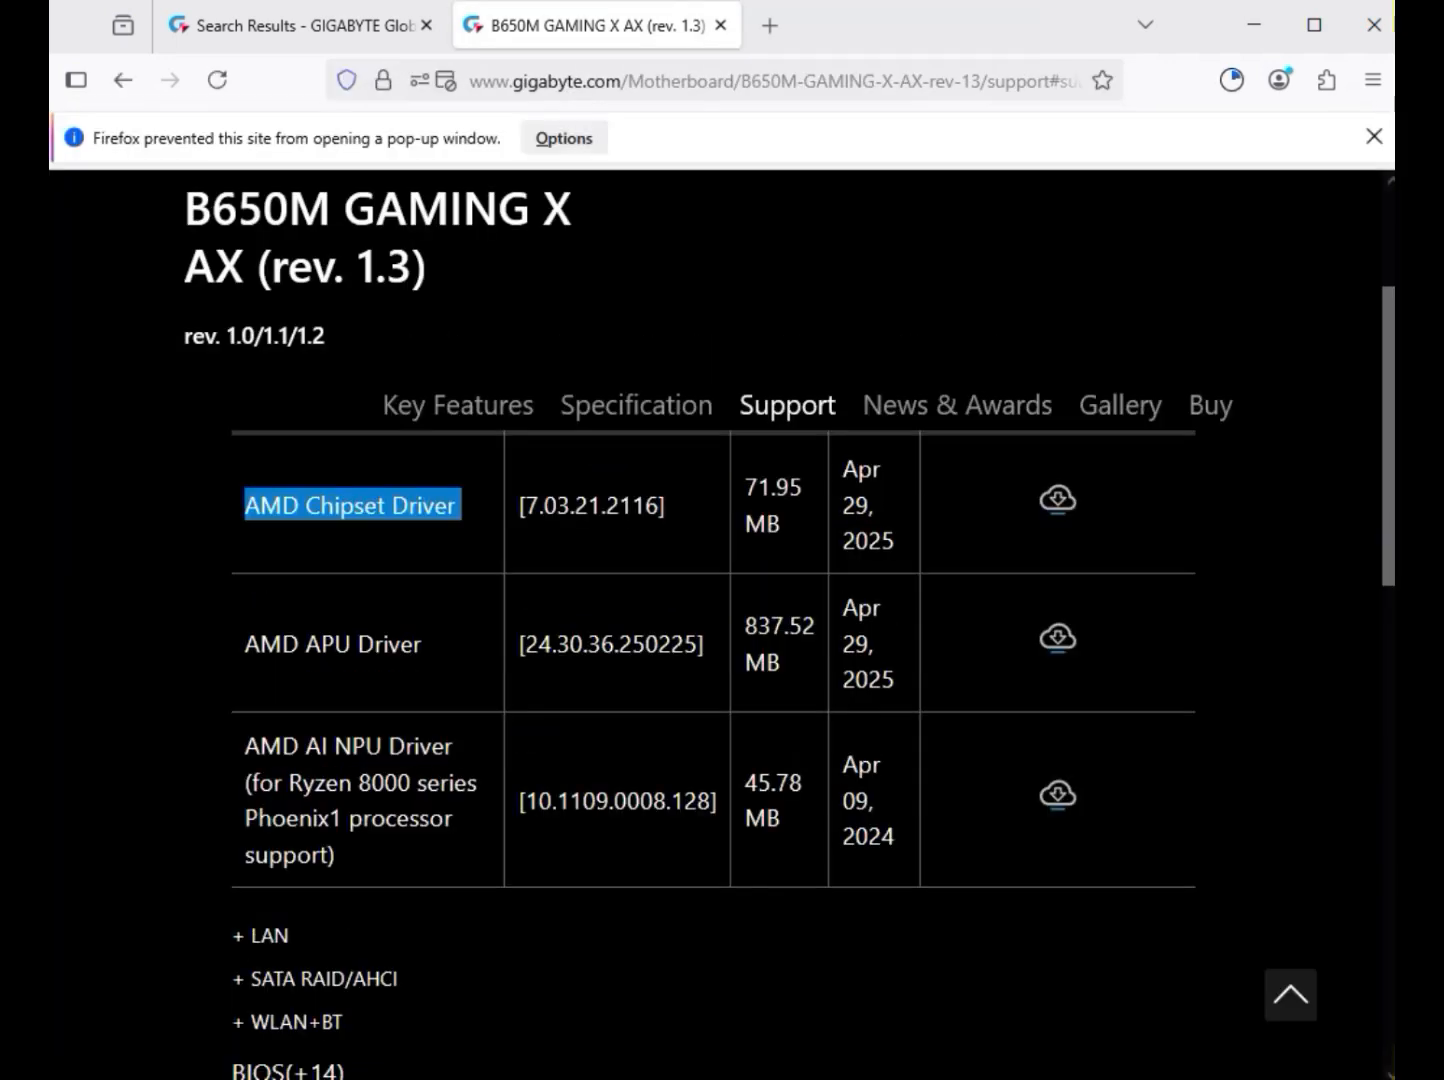
Expand the LAN drivers and download the Realtek LAN Driver, version 11.24.0318.2025
click(269, 802)
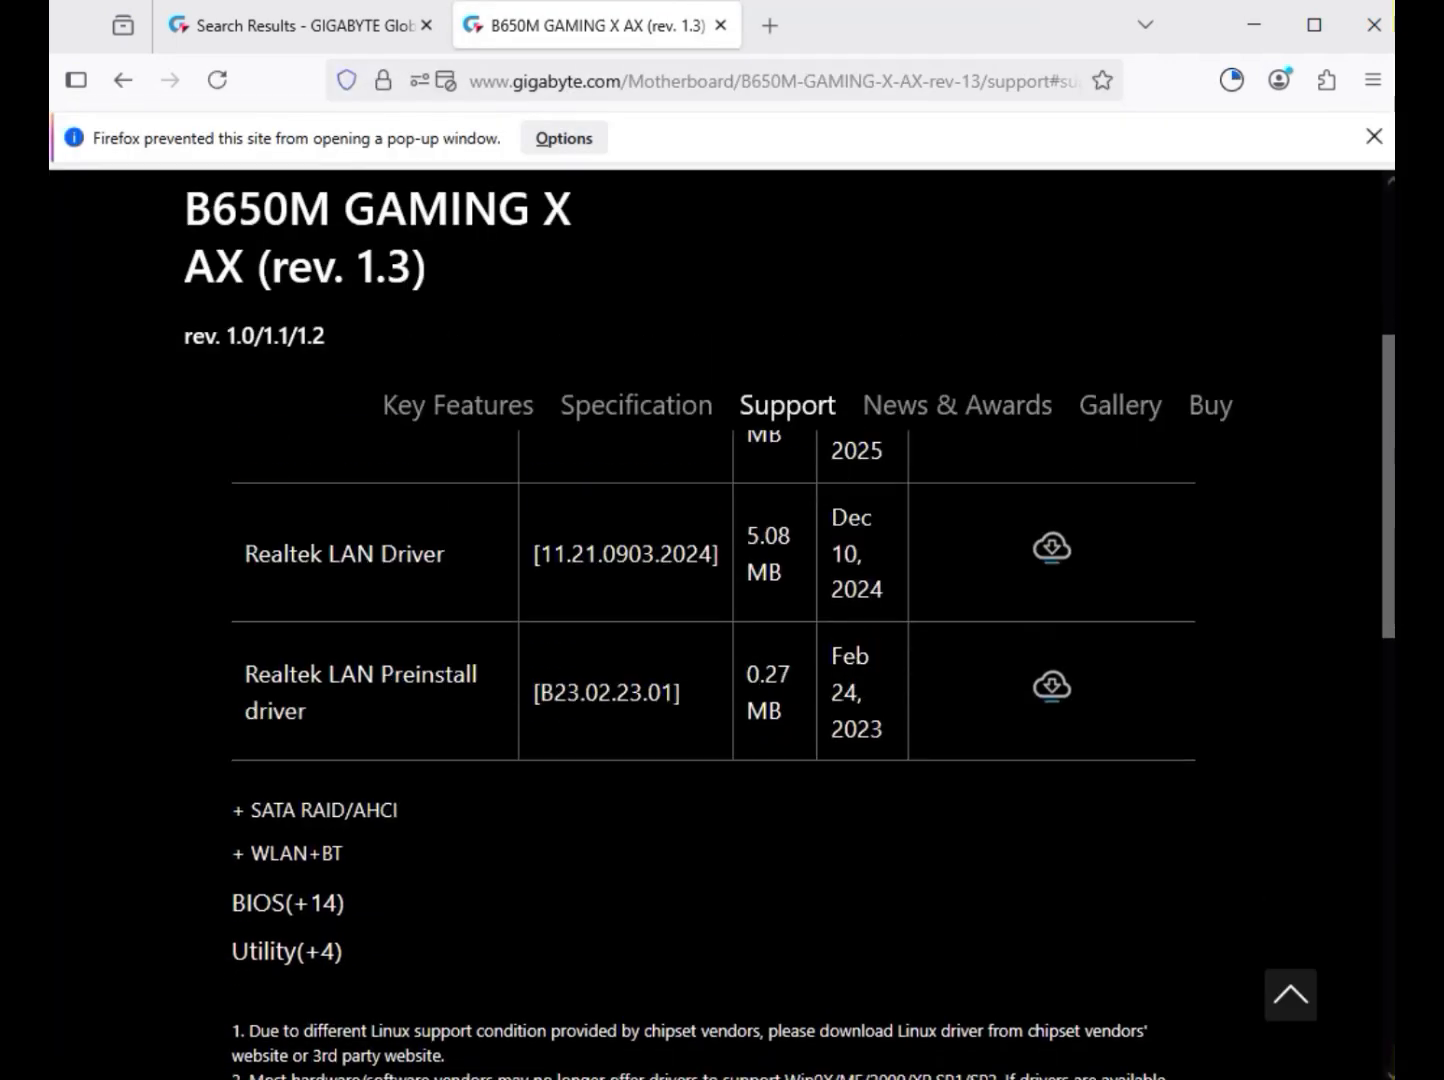
scroll(269, 802, up, 3)
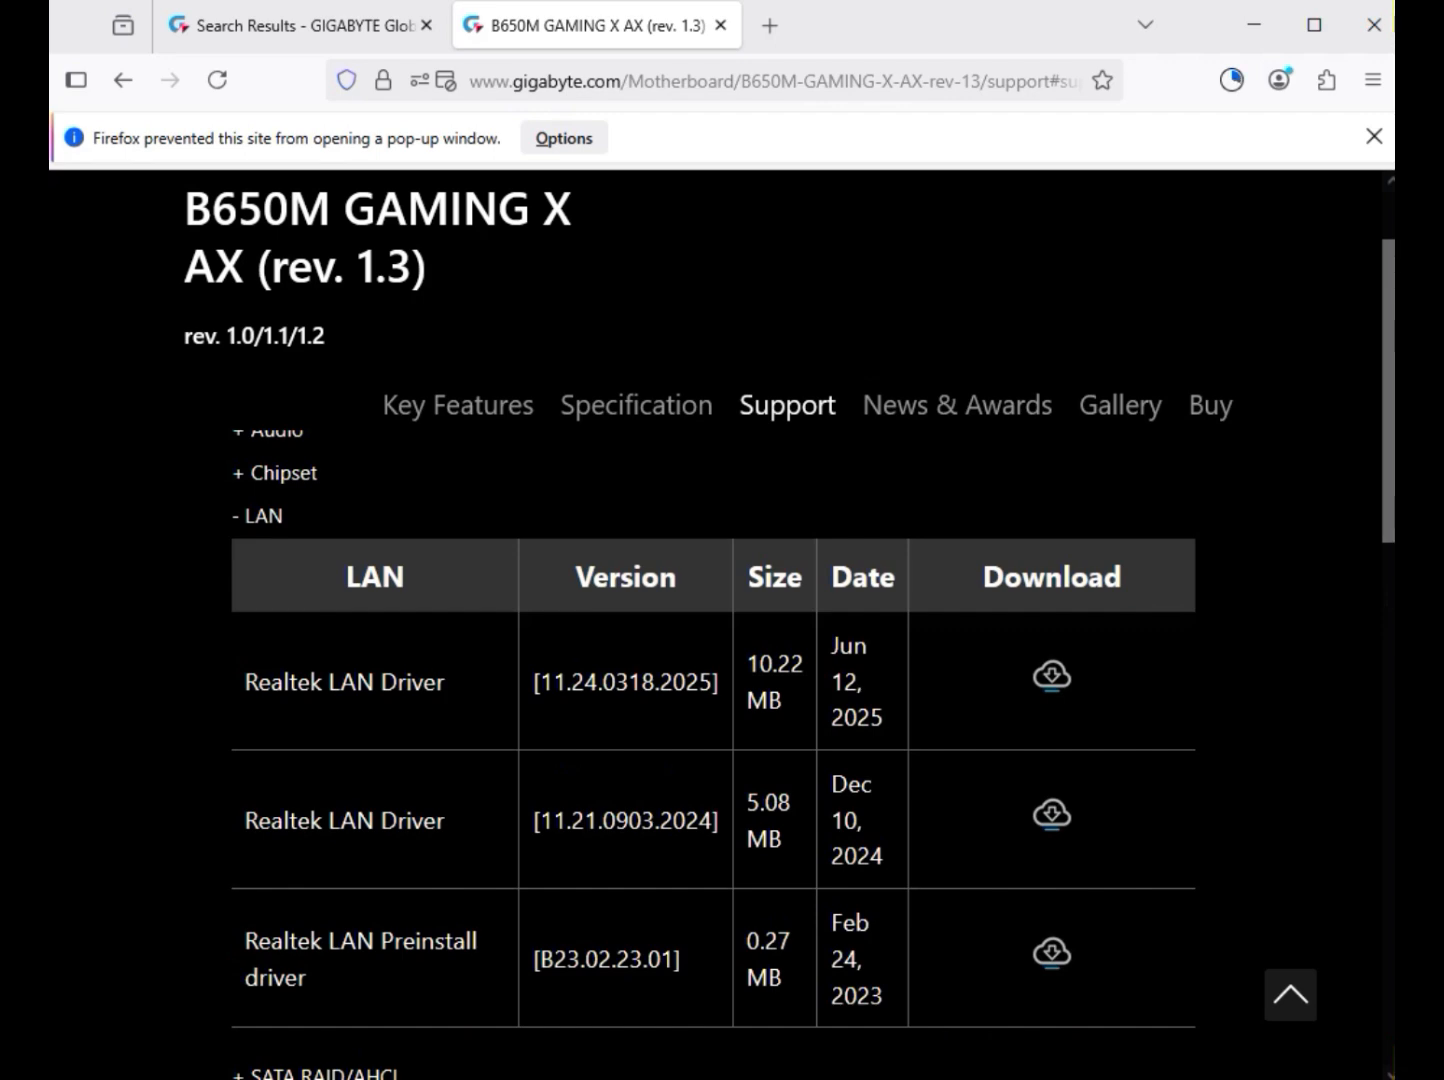
drag(245, 682, 960, 684)
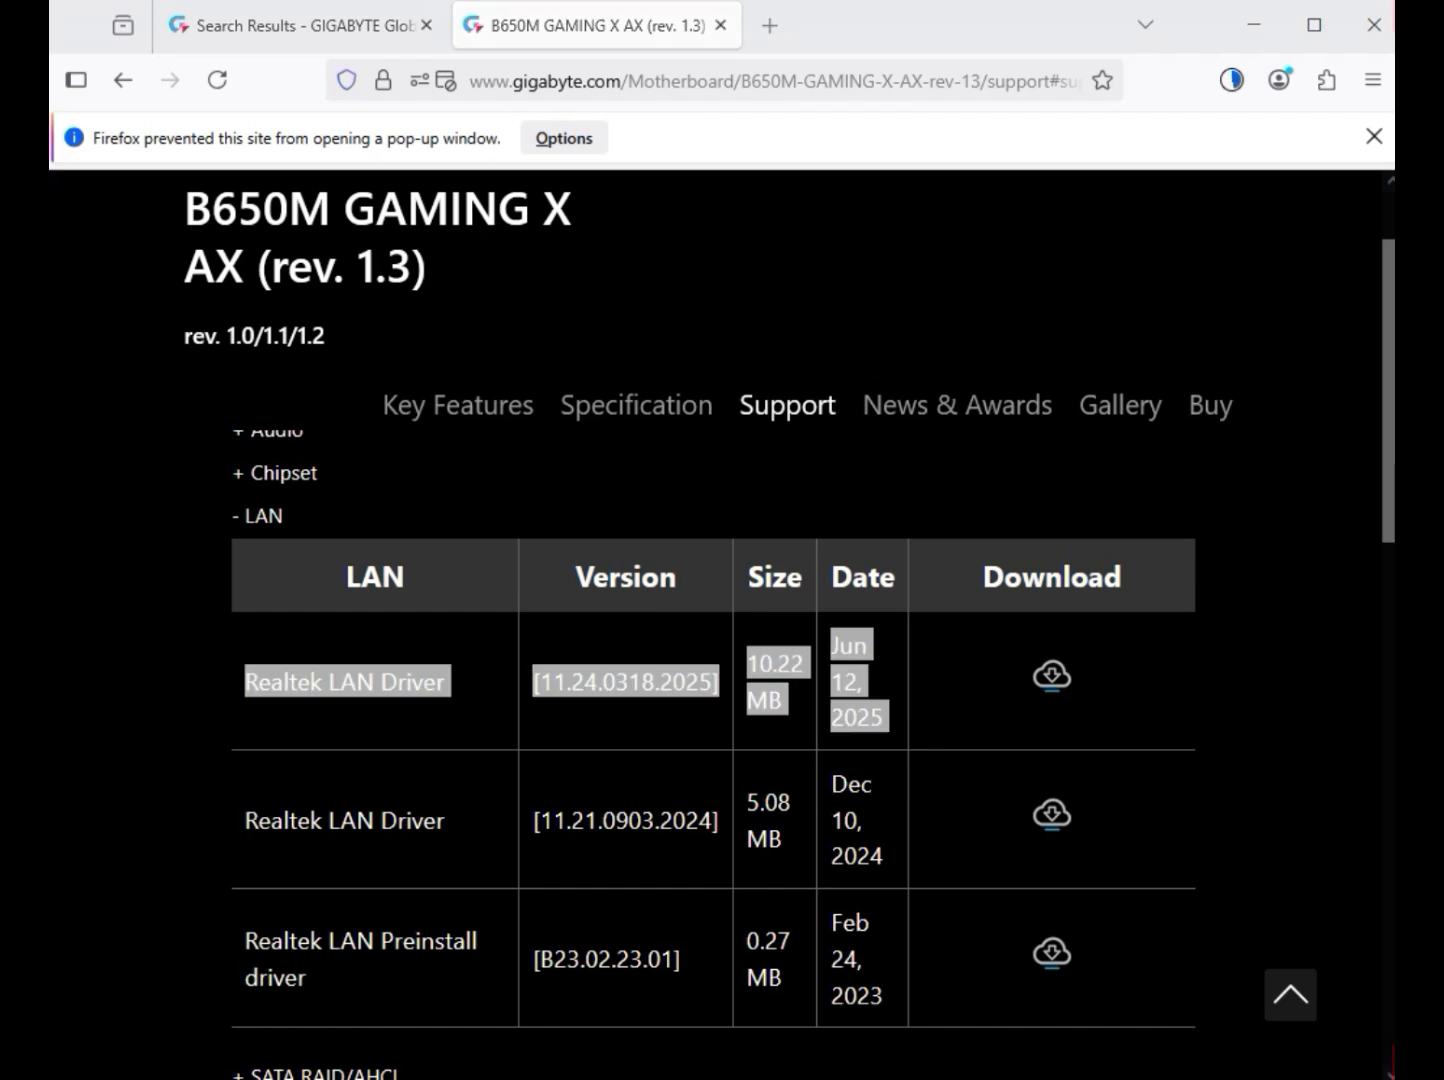
click(1052, 676)
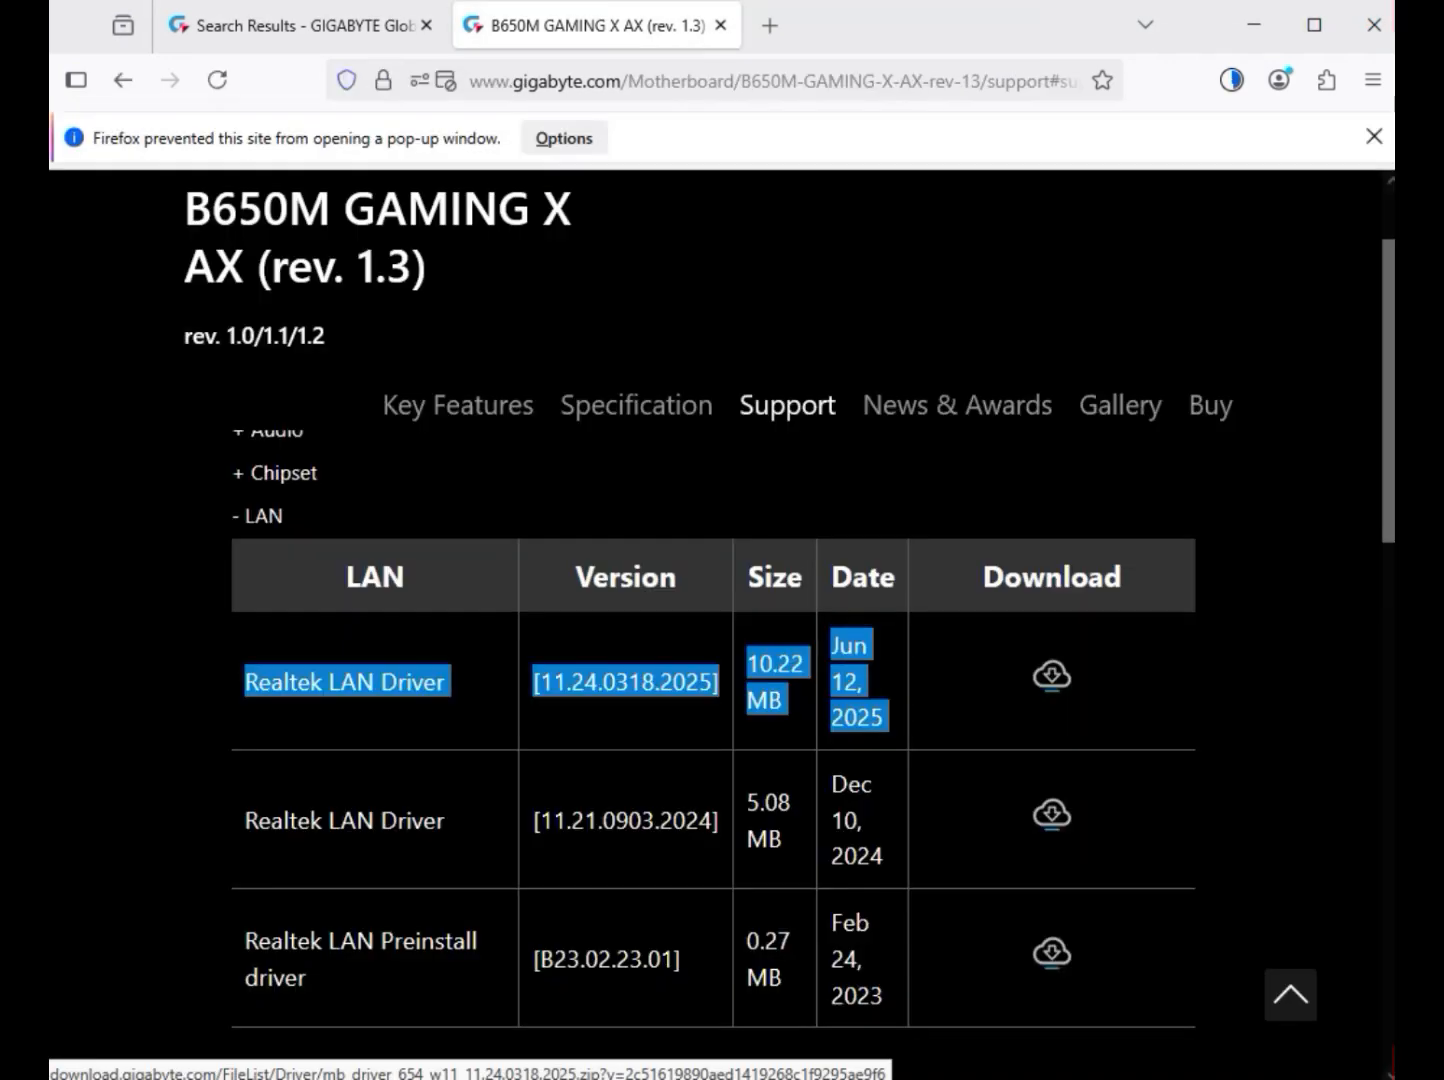
Expand the WLAN+BT drivers and download the Realtek 8852 Bluetooth and Realtek 8852 WIFI drivers
scroll(1052, 676, down, 2)
scroll(1052, 676, down, 1)
click(296, 720)
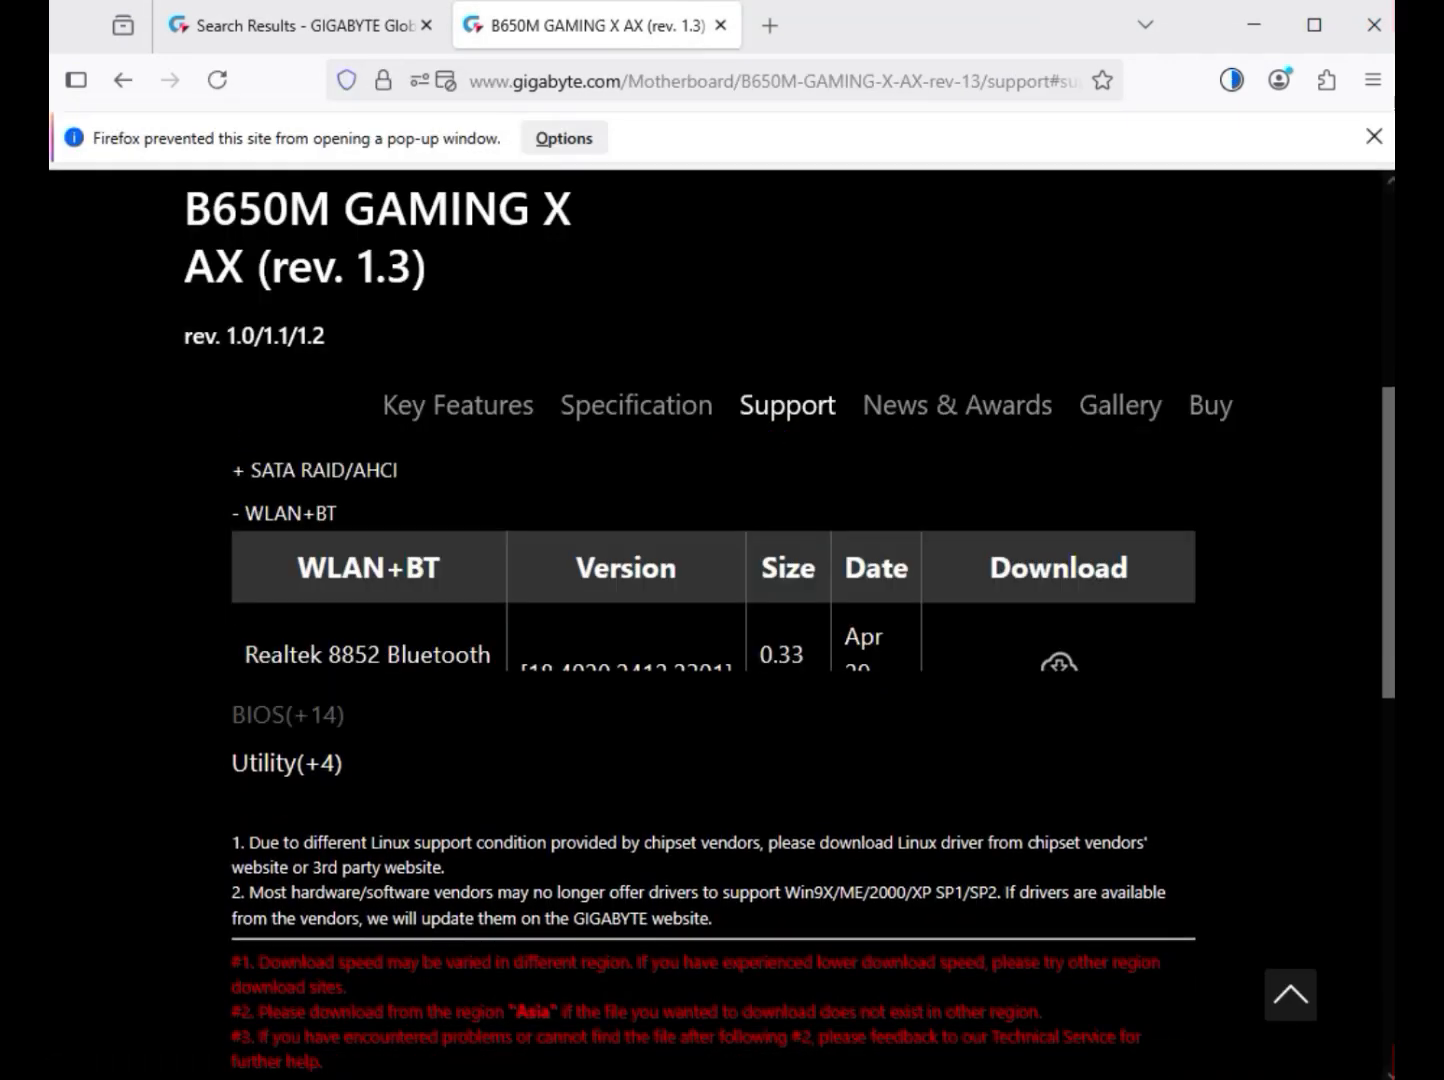
scroll(296, 720, up, 2)
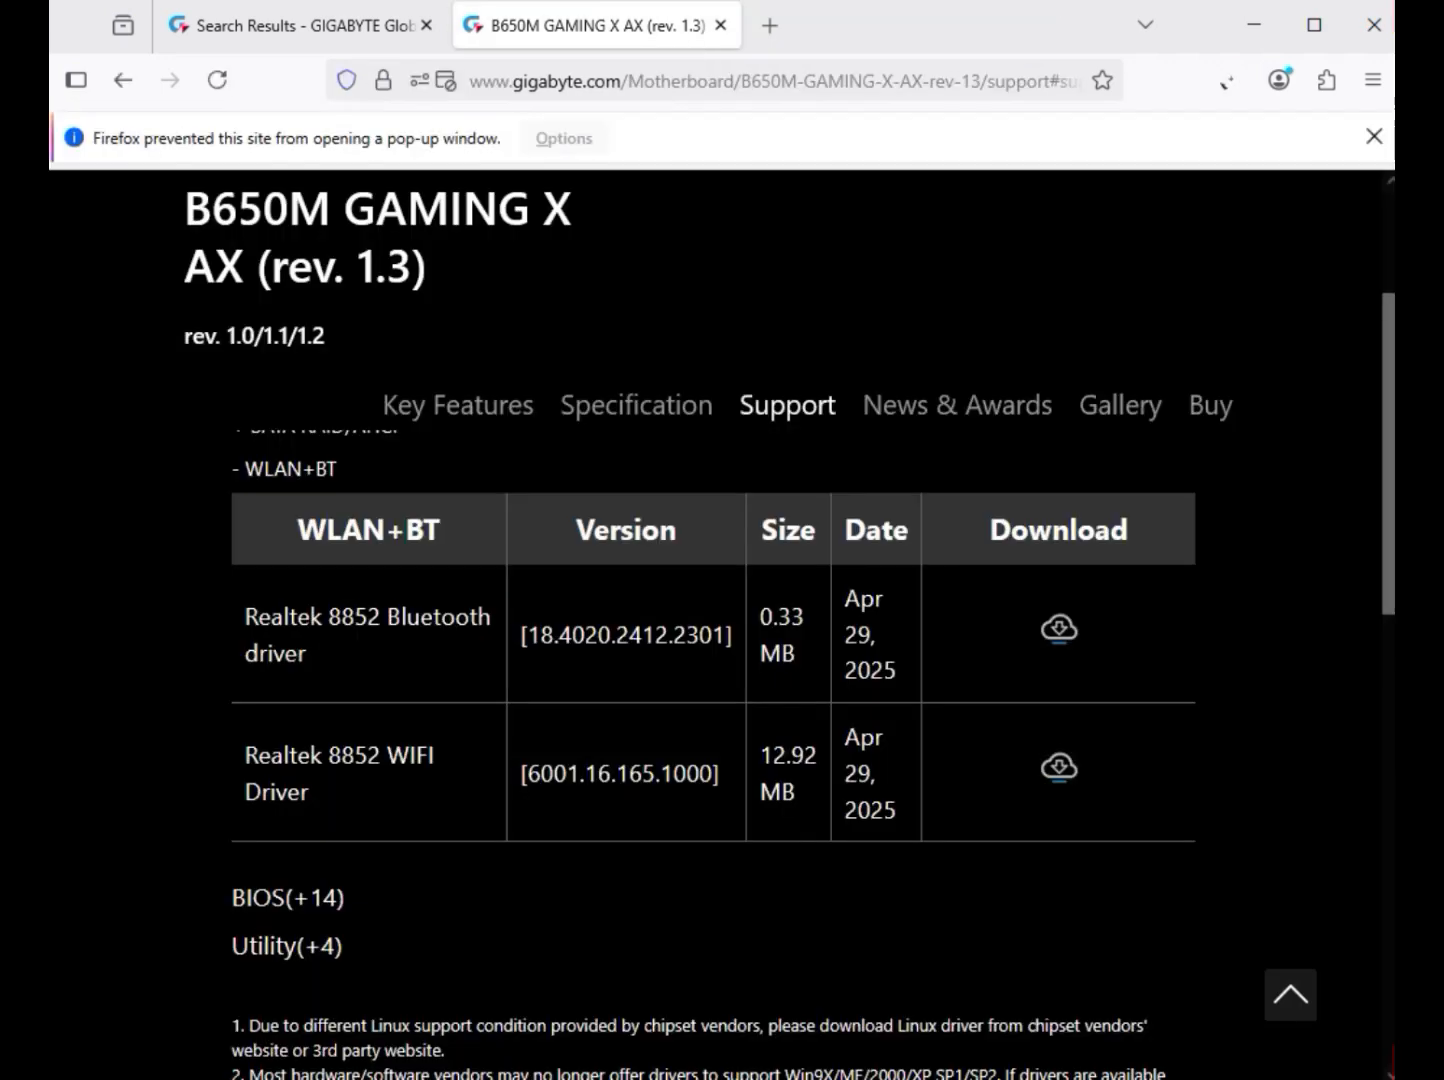
click(1059, 767)
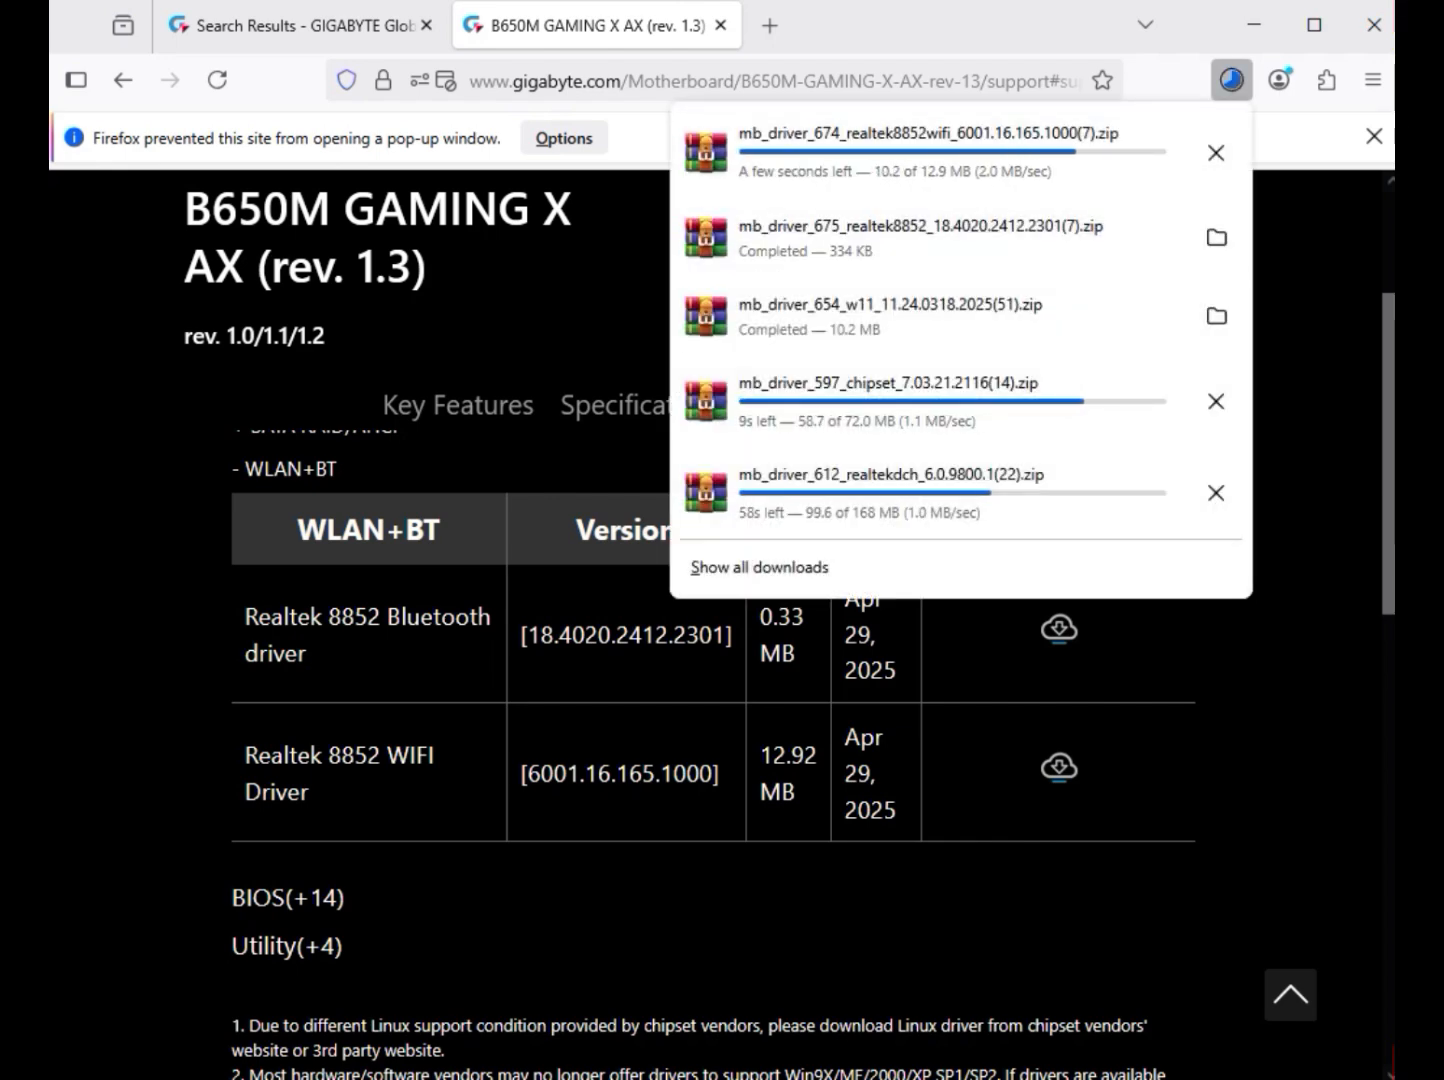
Switch to File Explorer by opening the Downloads folder that holds the downloaded driver archives
click(1216, 316)
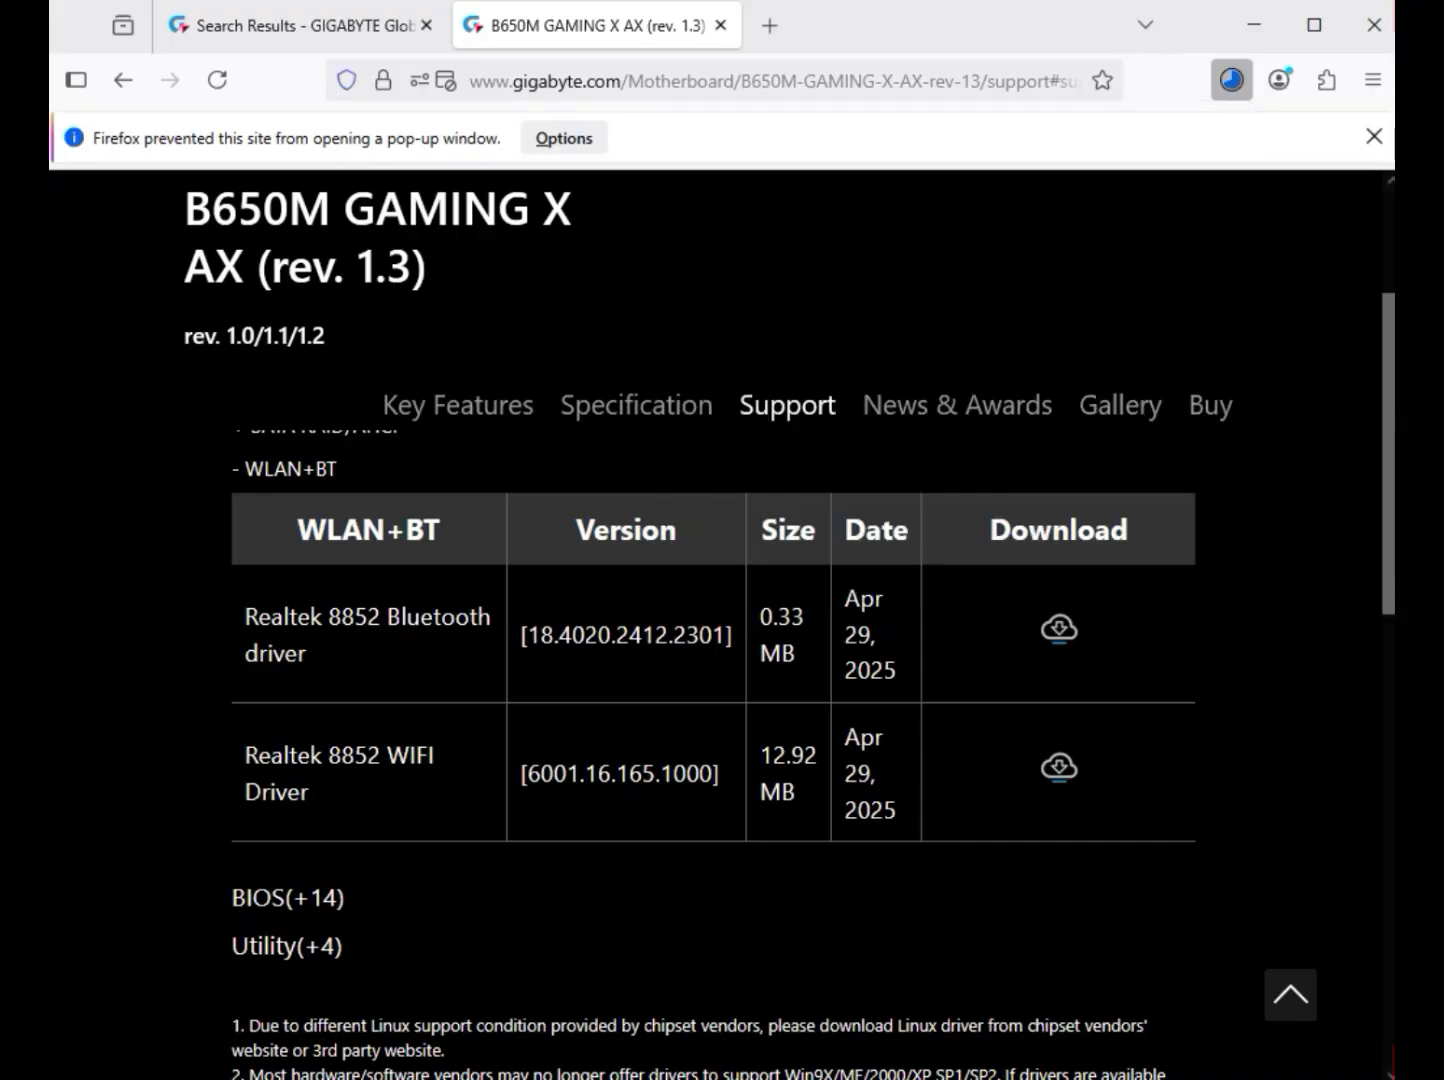
drag(530, 640, 490, 284)
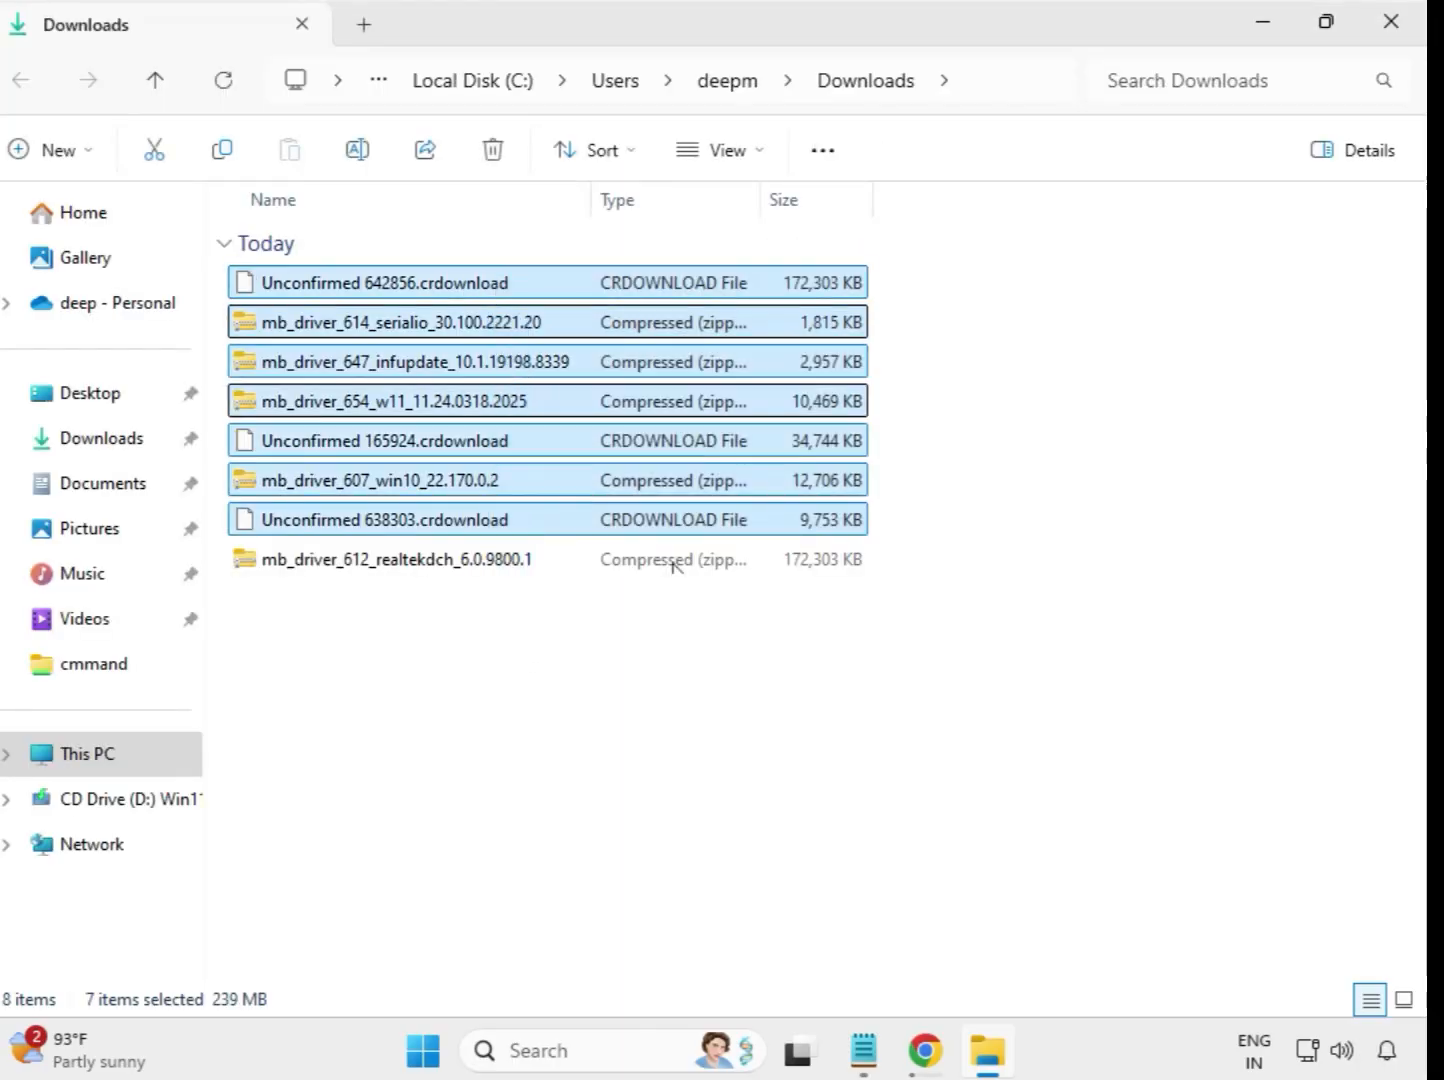
click(770, 671)
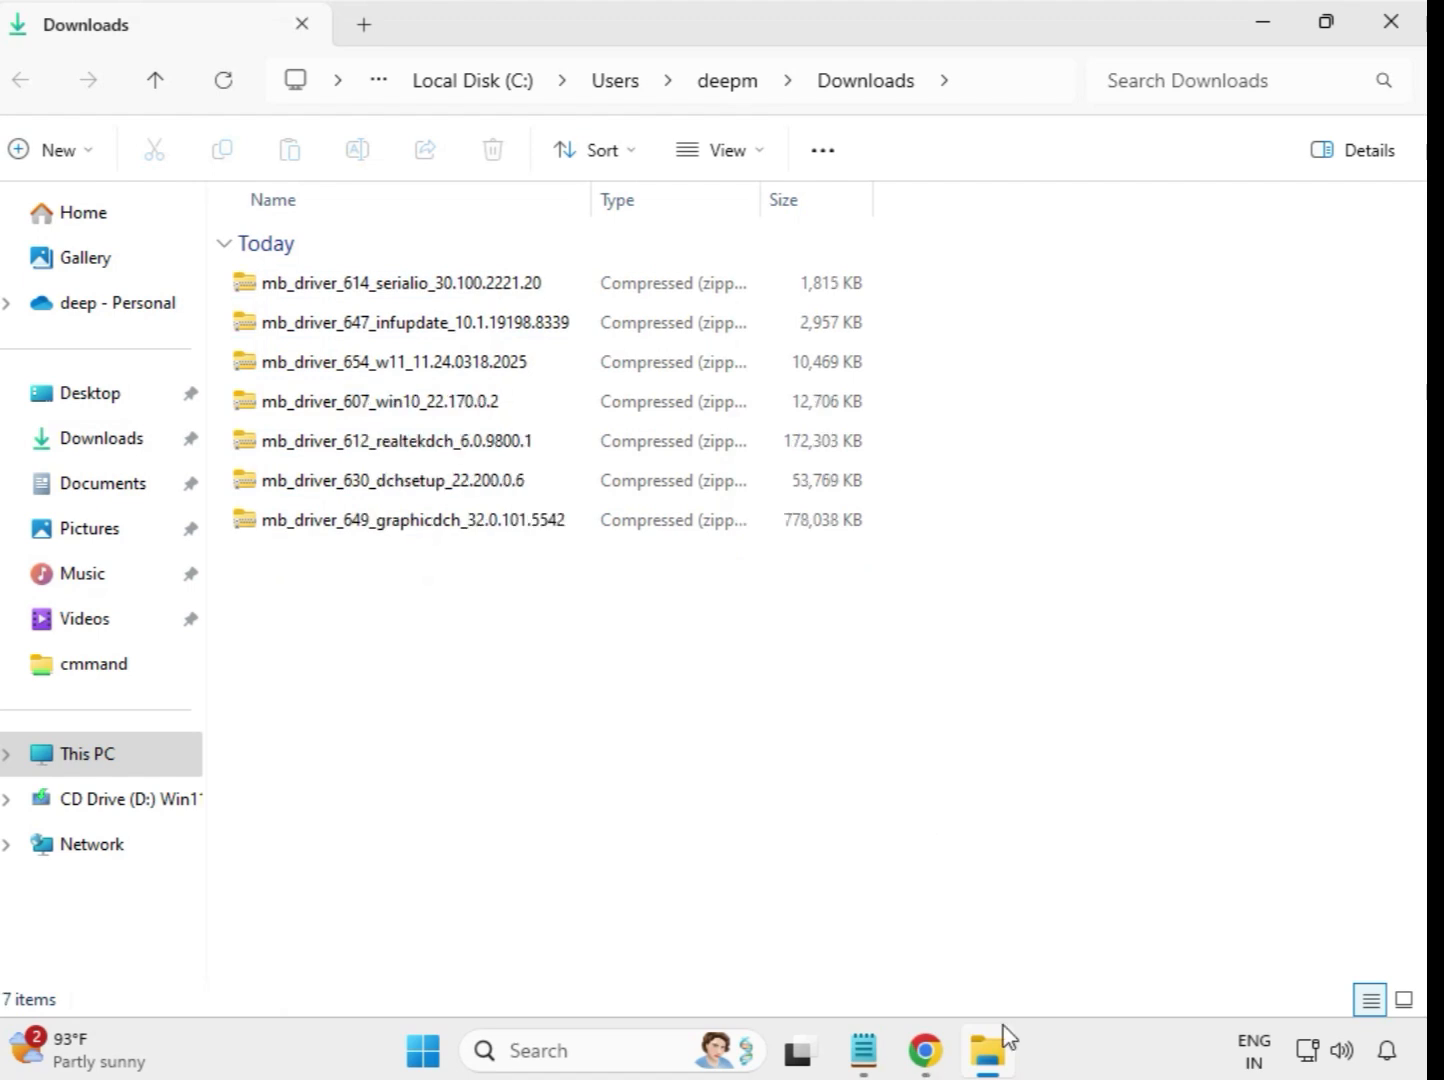
Extract the mb_driver_614_serialio_30.100.2221.20 archive into its own folder in Downloads and close the window showing the extracted files
click(372, 297)
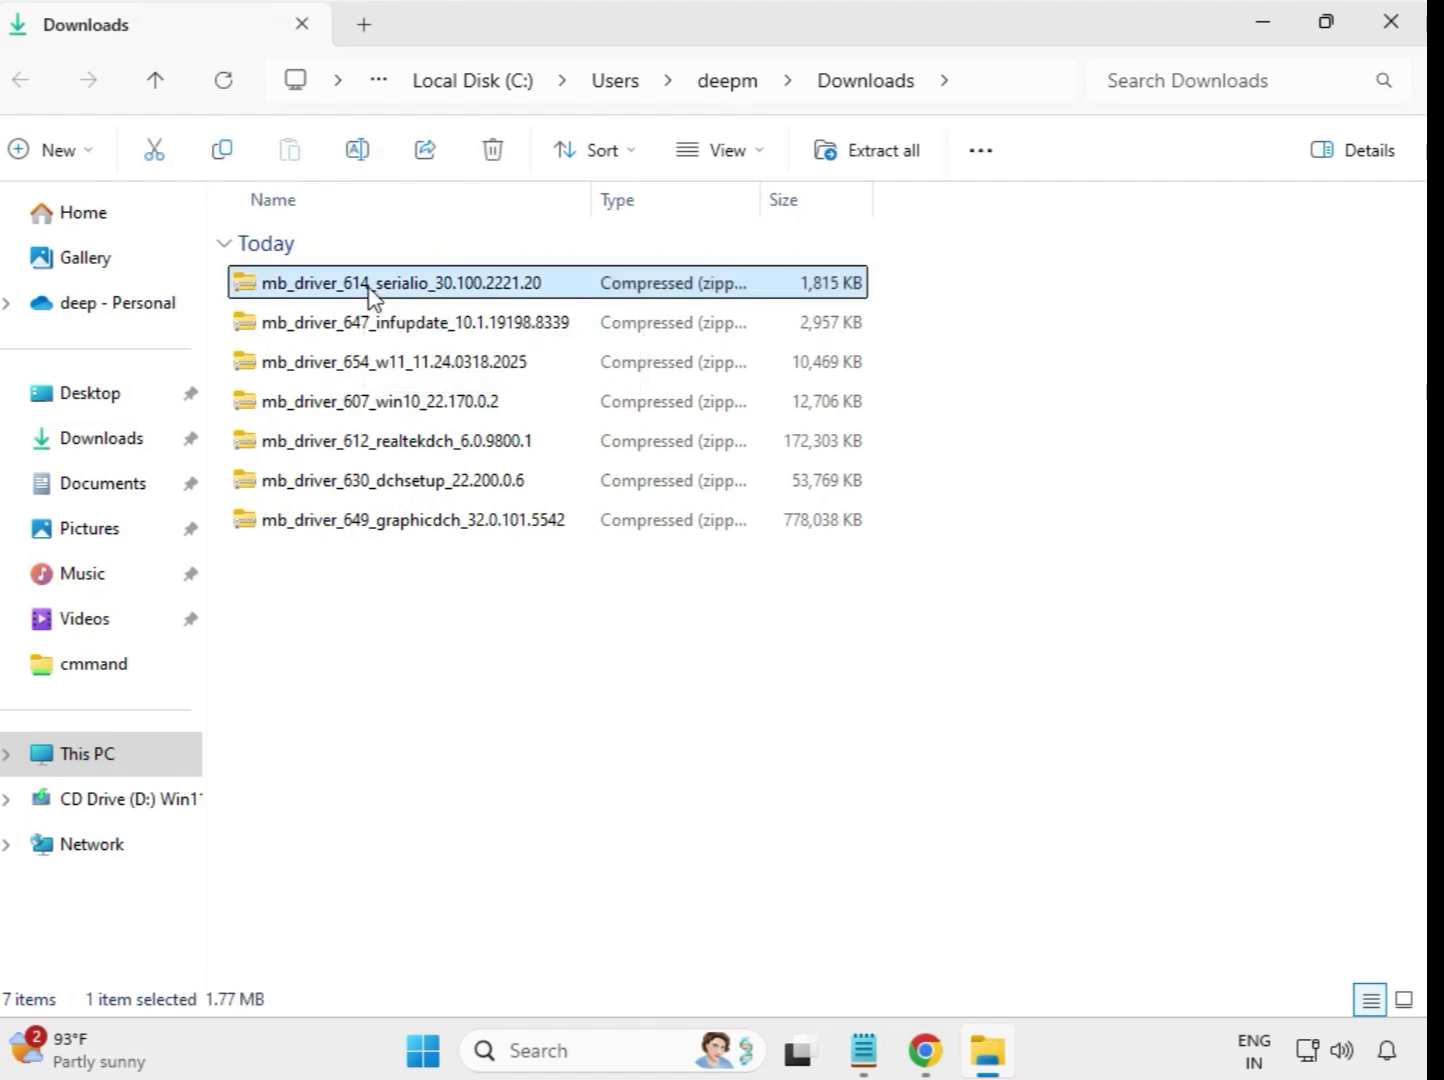
right_click(372, 297)
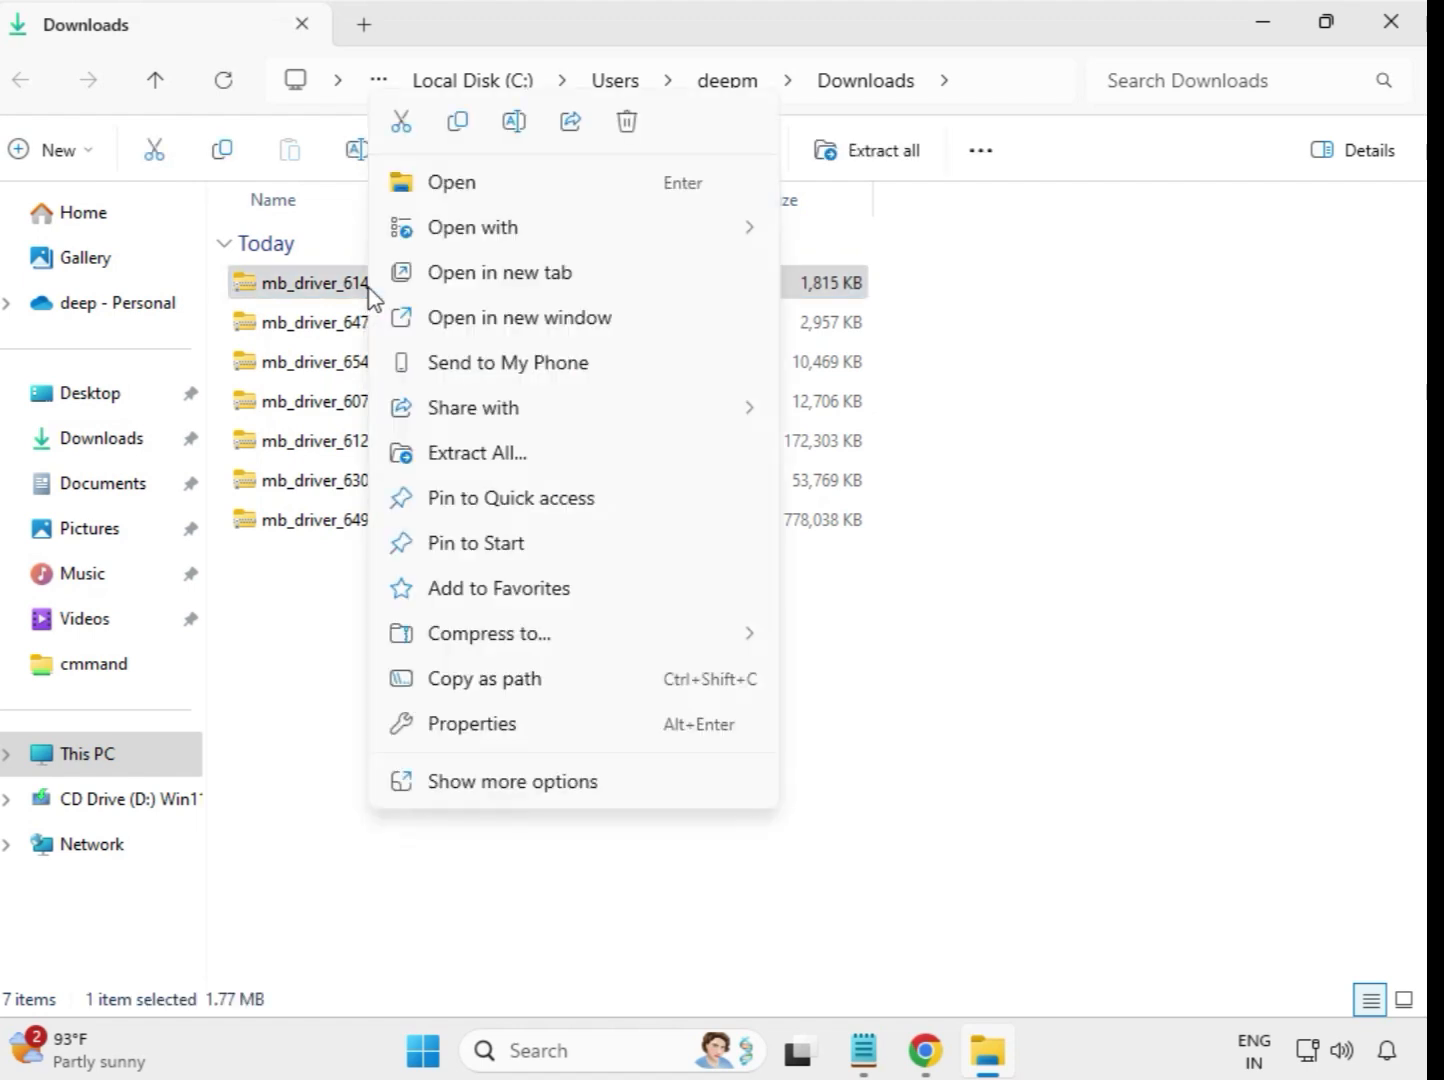
click(477, 453)
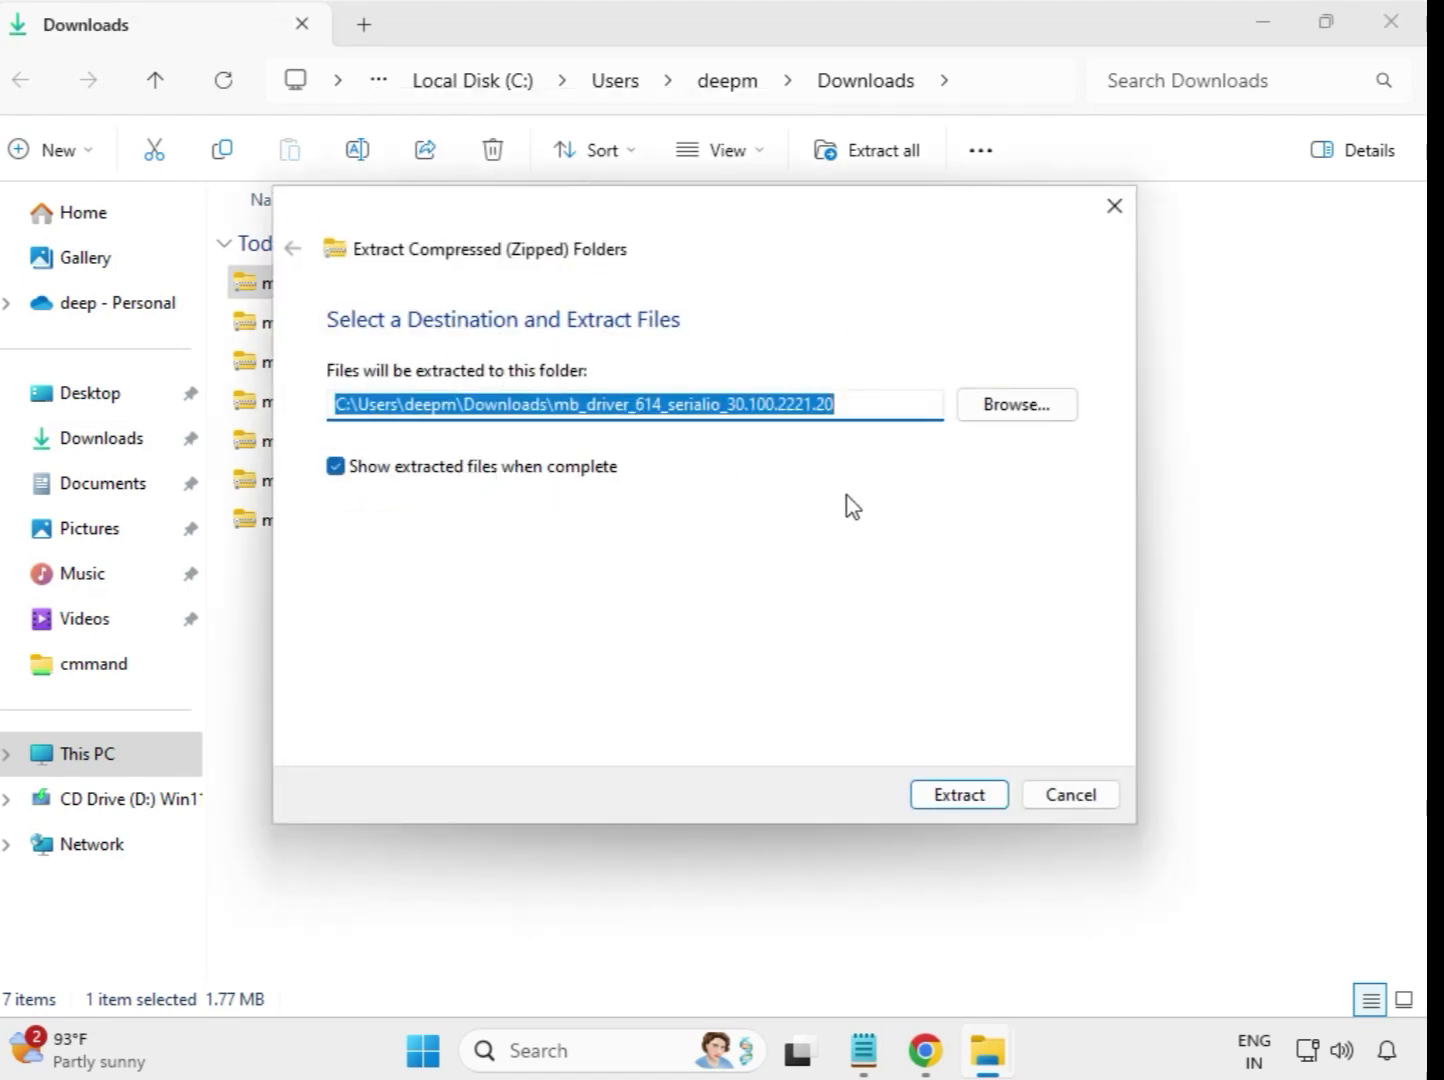
click(972, 796)
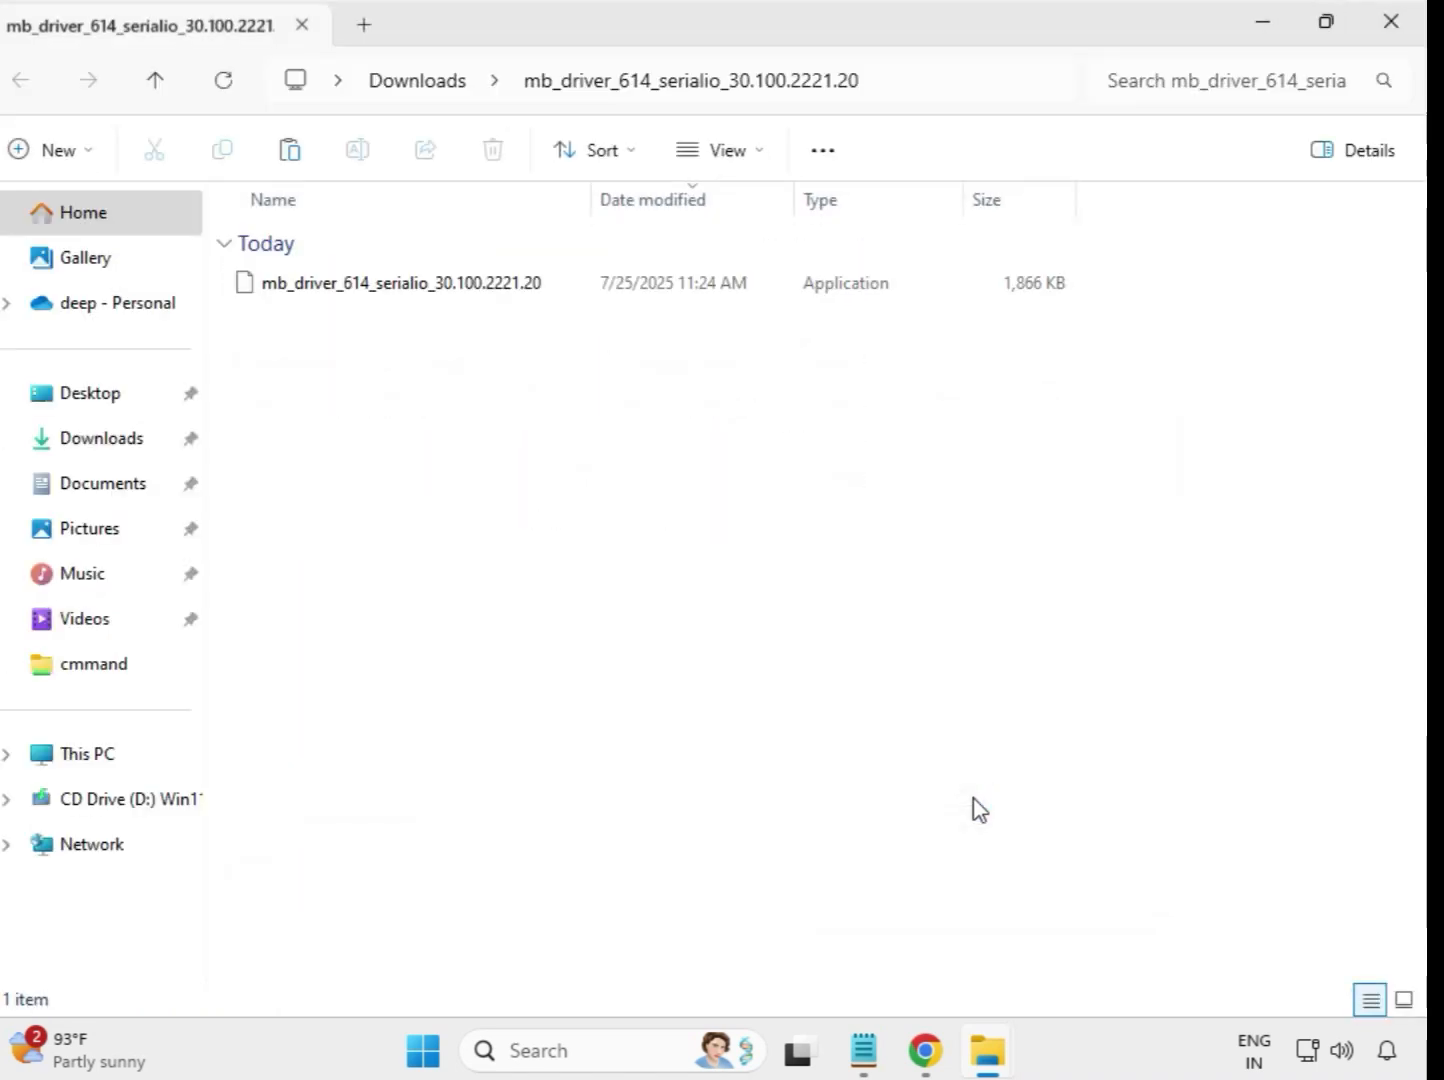
click(1389, 30)
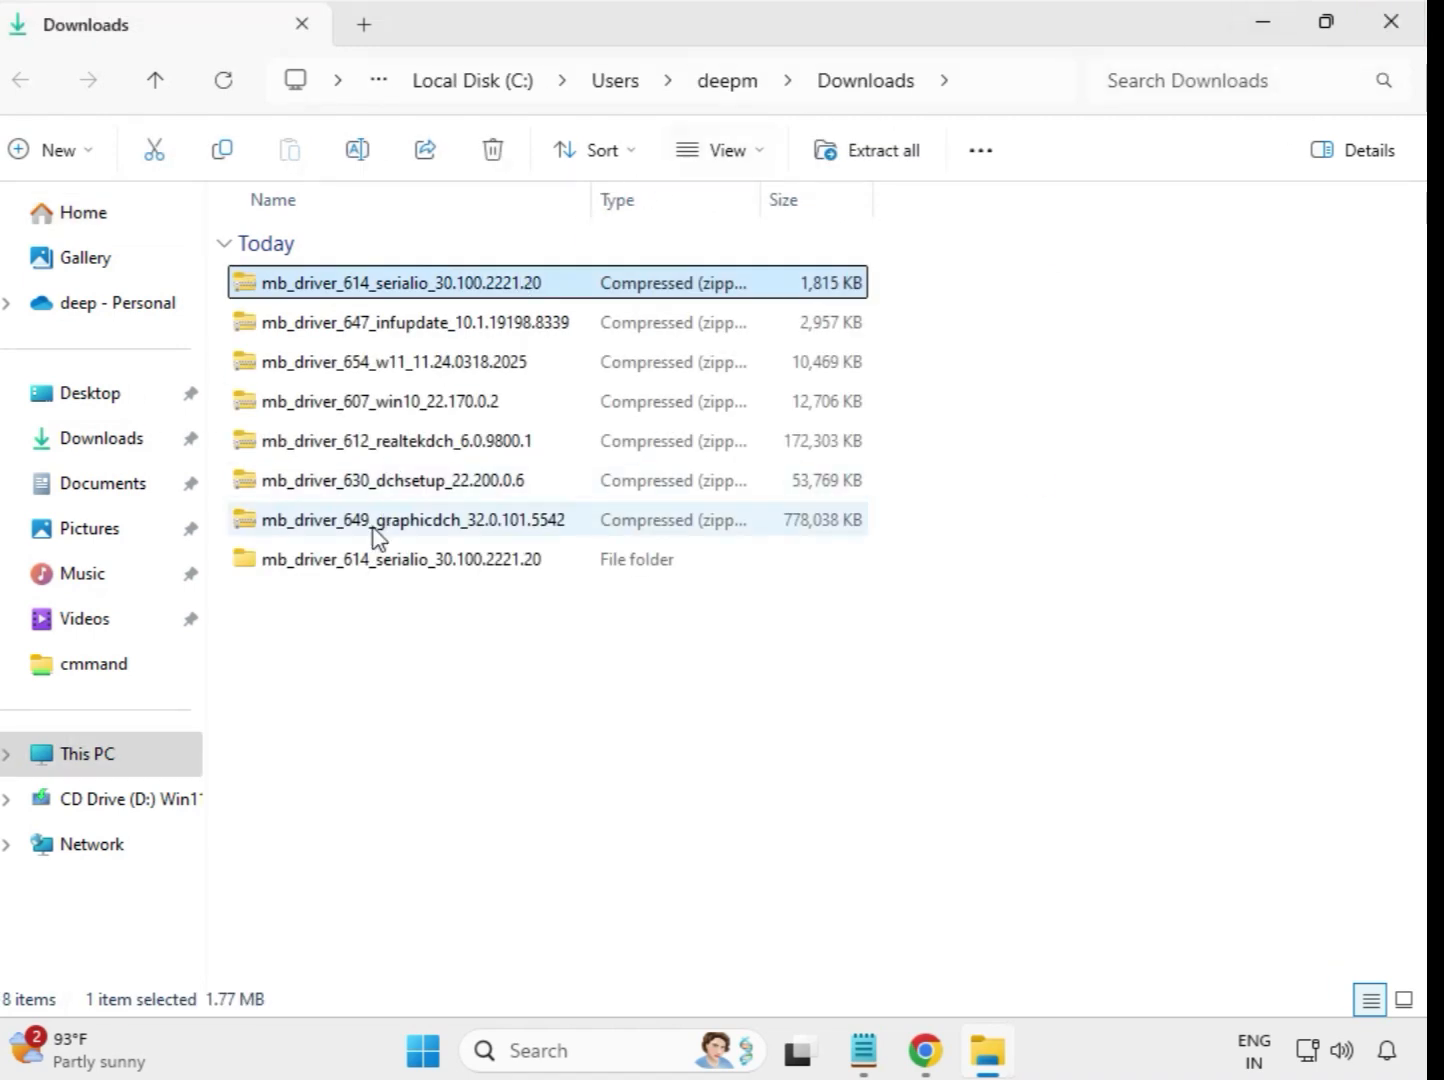
click(390, 574)
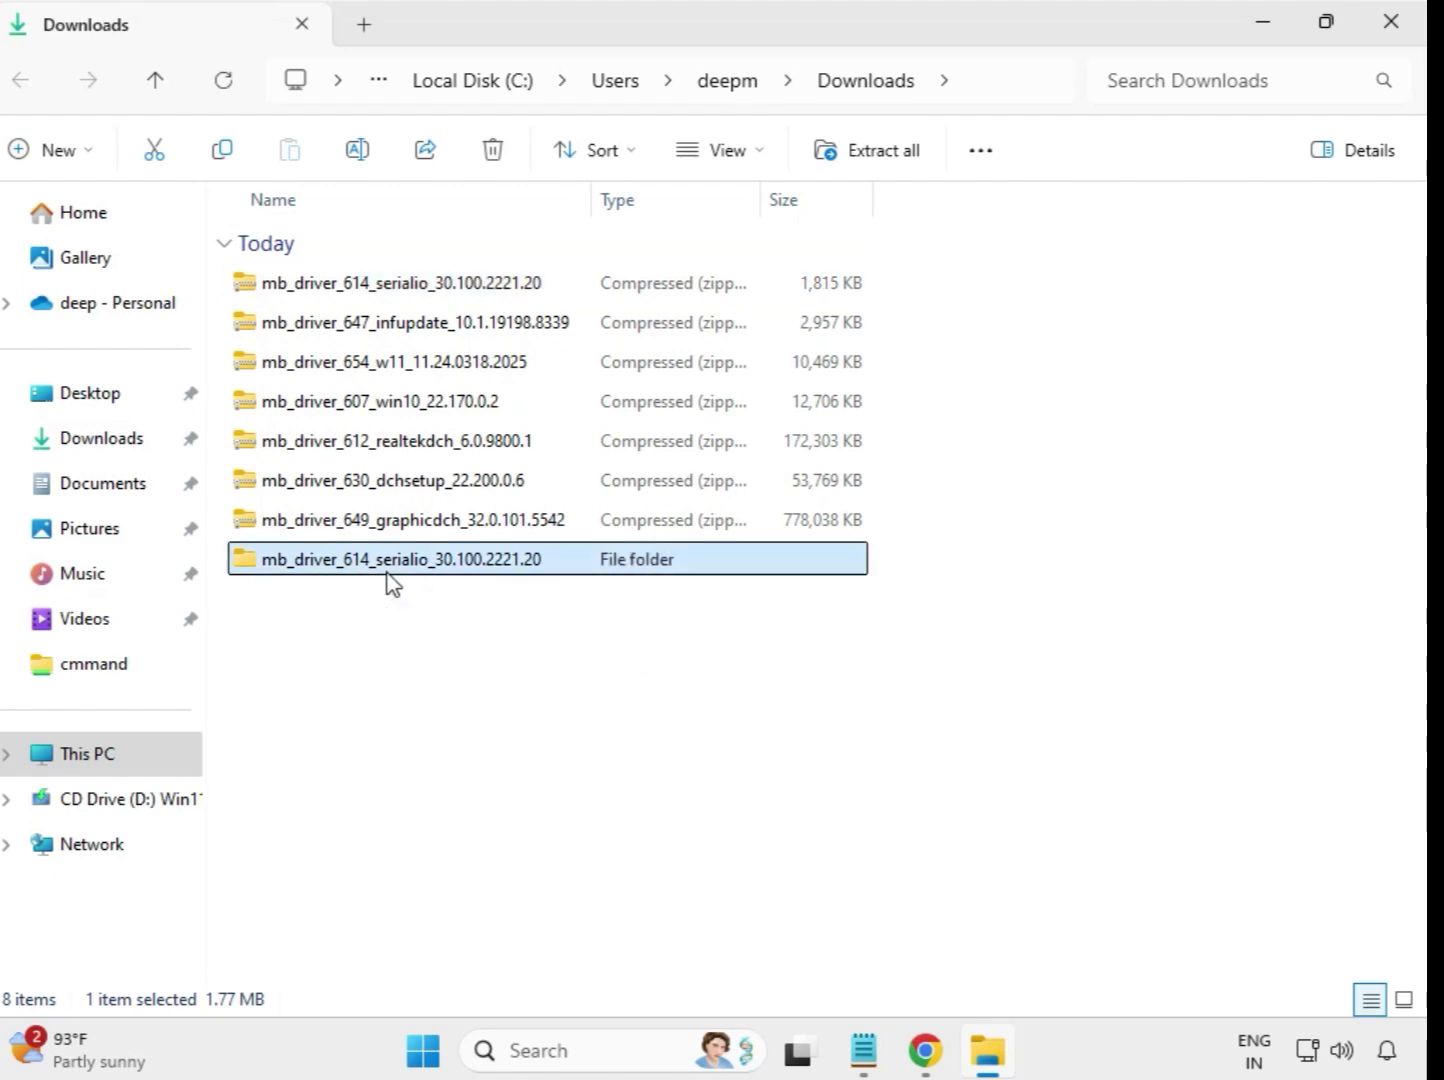
Extract the mb_driver_647_infupdate_10.1.19198.8339 archive into its own folder in Downloads and close the window showing the extracted files
click(380, 336)
right_click(376, 330)
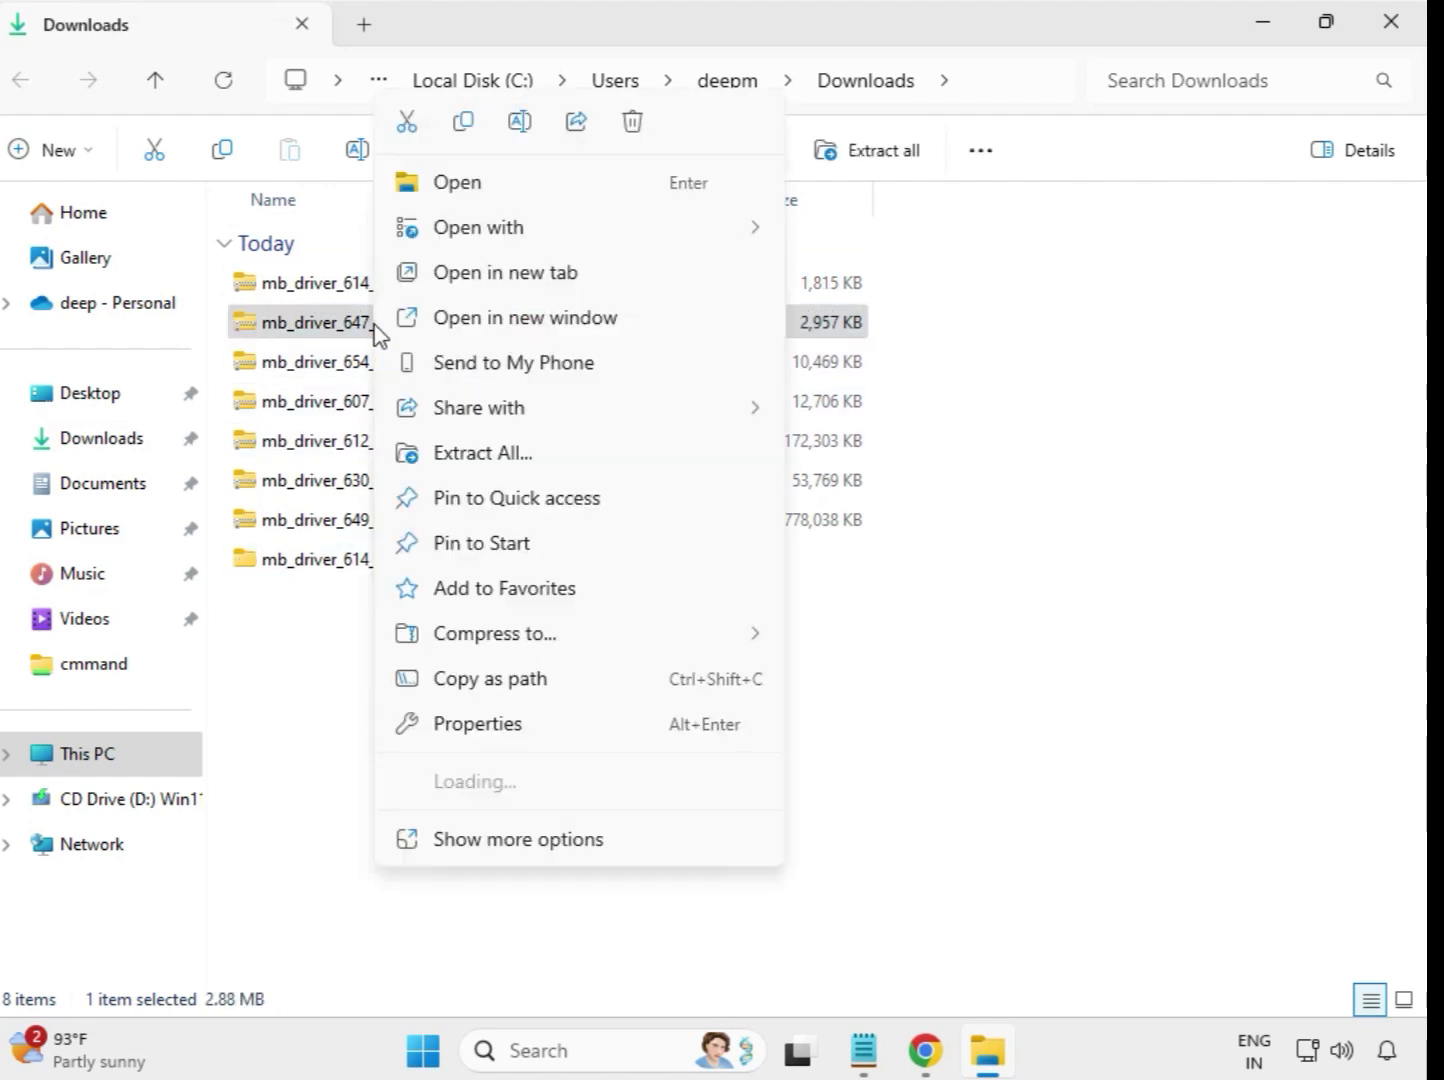
click(484, 453)
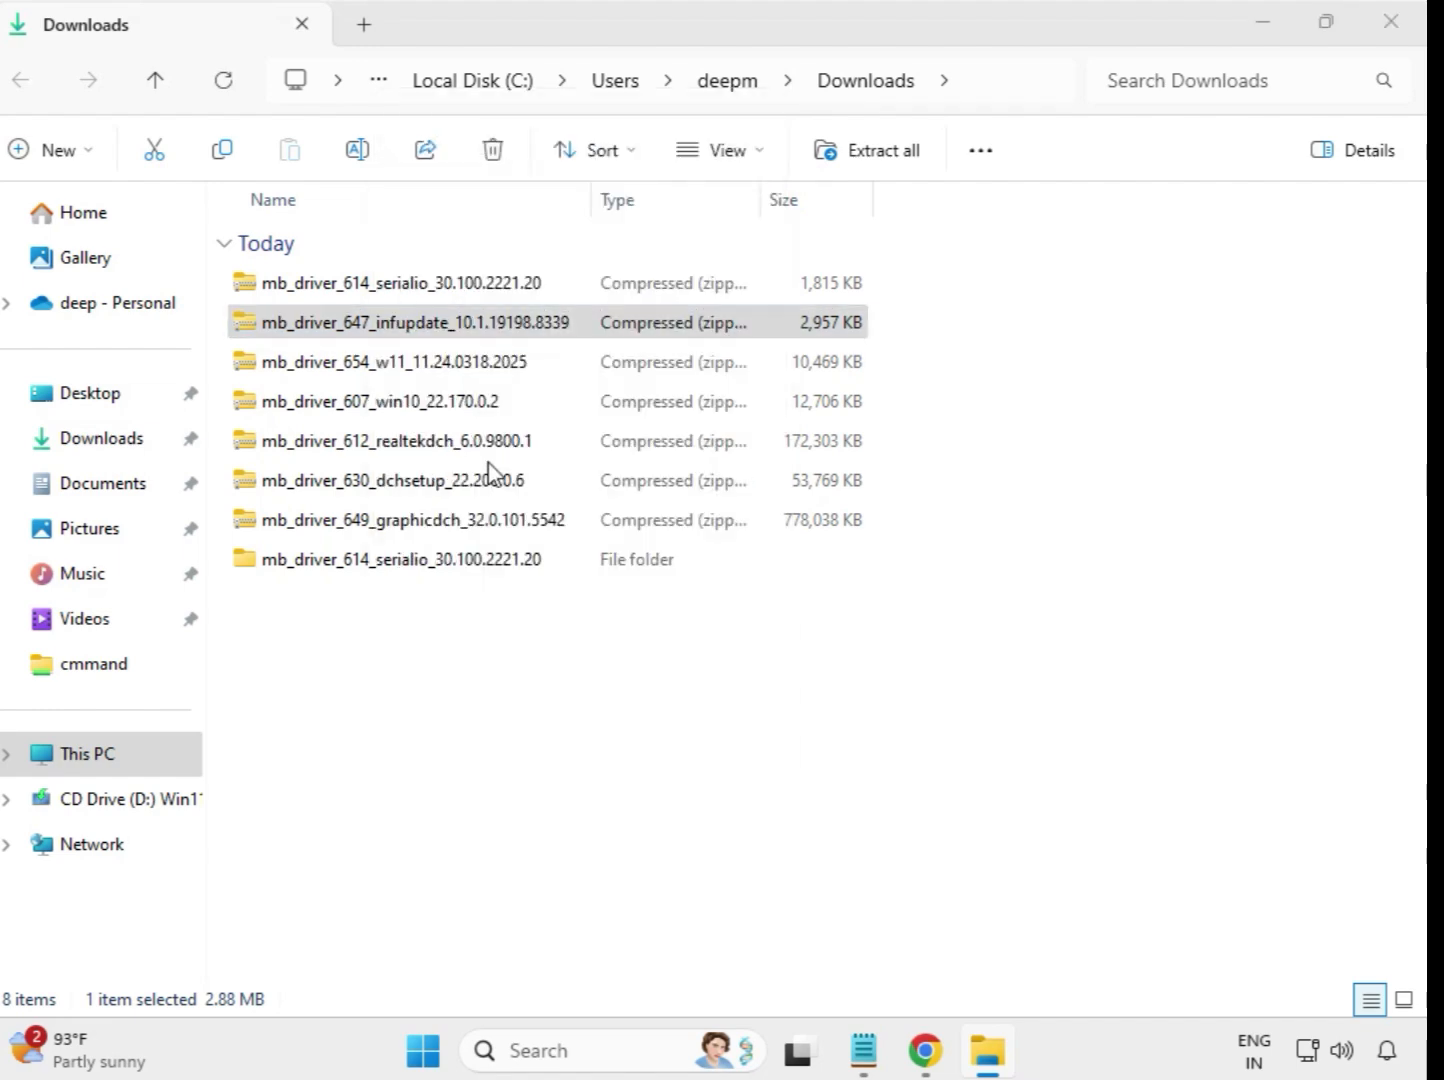
click(940, 800)
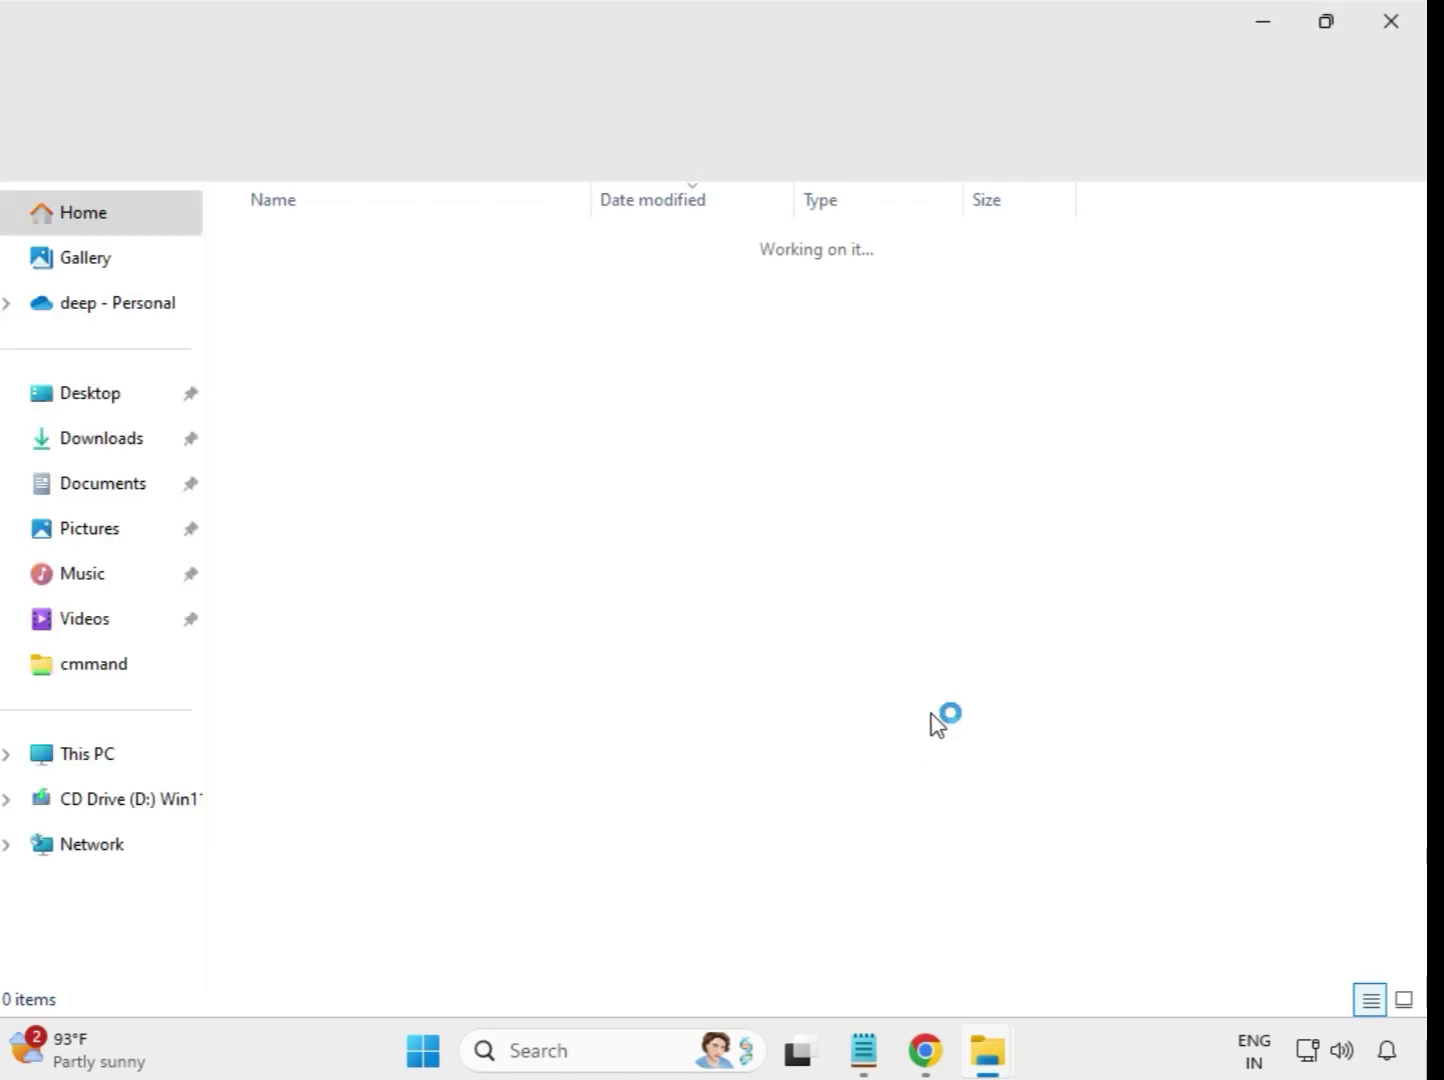
click(1391, 24)
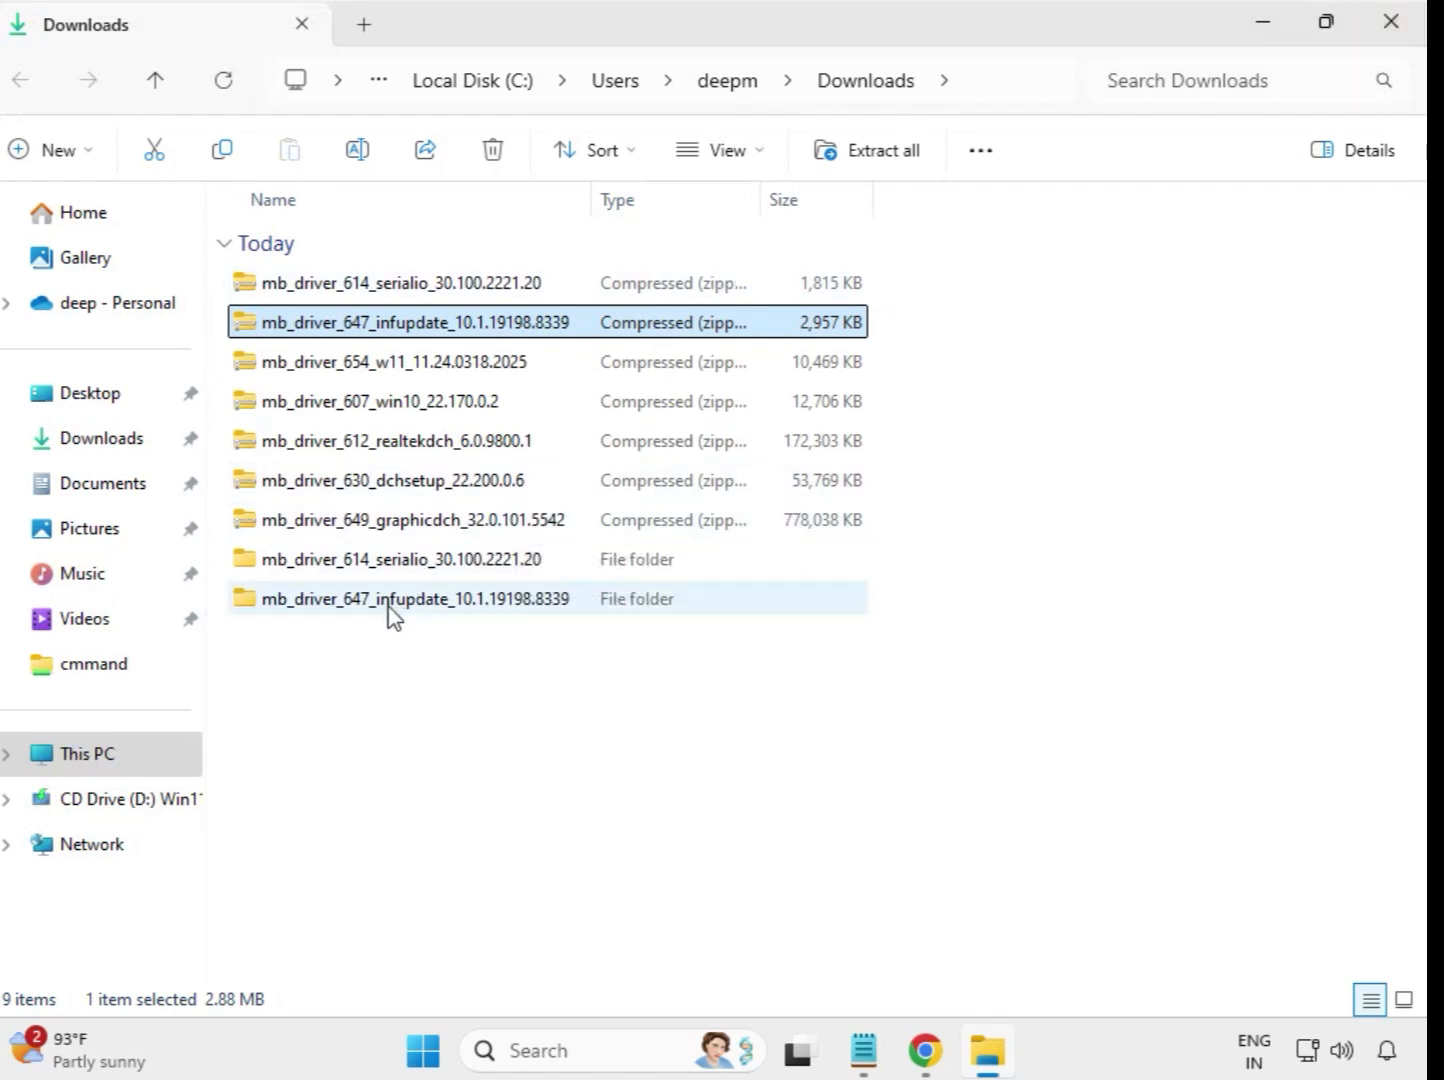
Extract the mb_driver_654_w11_11.24.0318.2025 archive into its own folder in Downloads and close the window showing the extracted files
click(367, 365)
right_click(367, 372)
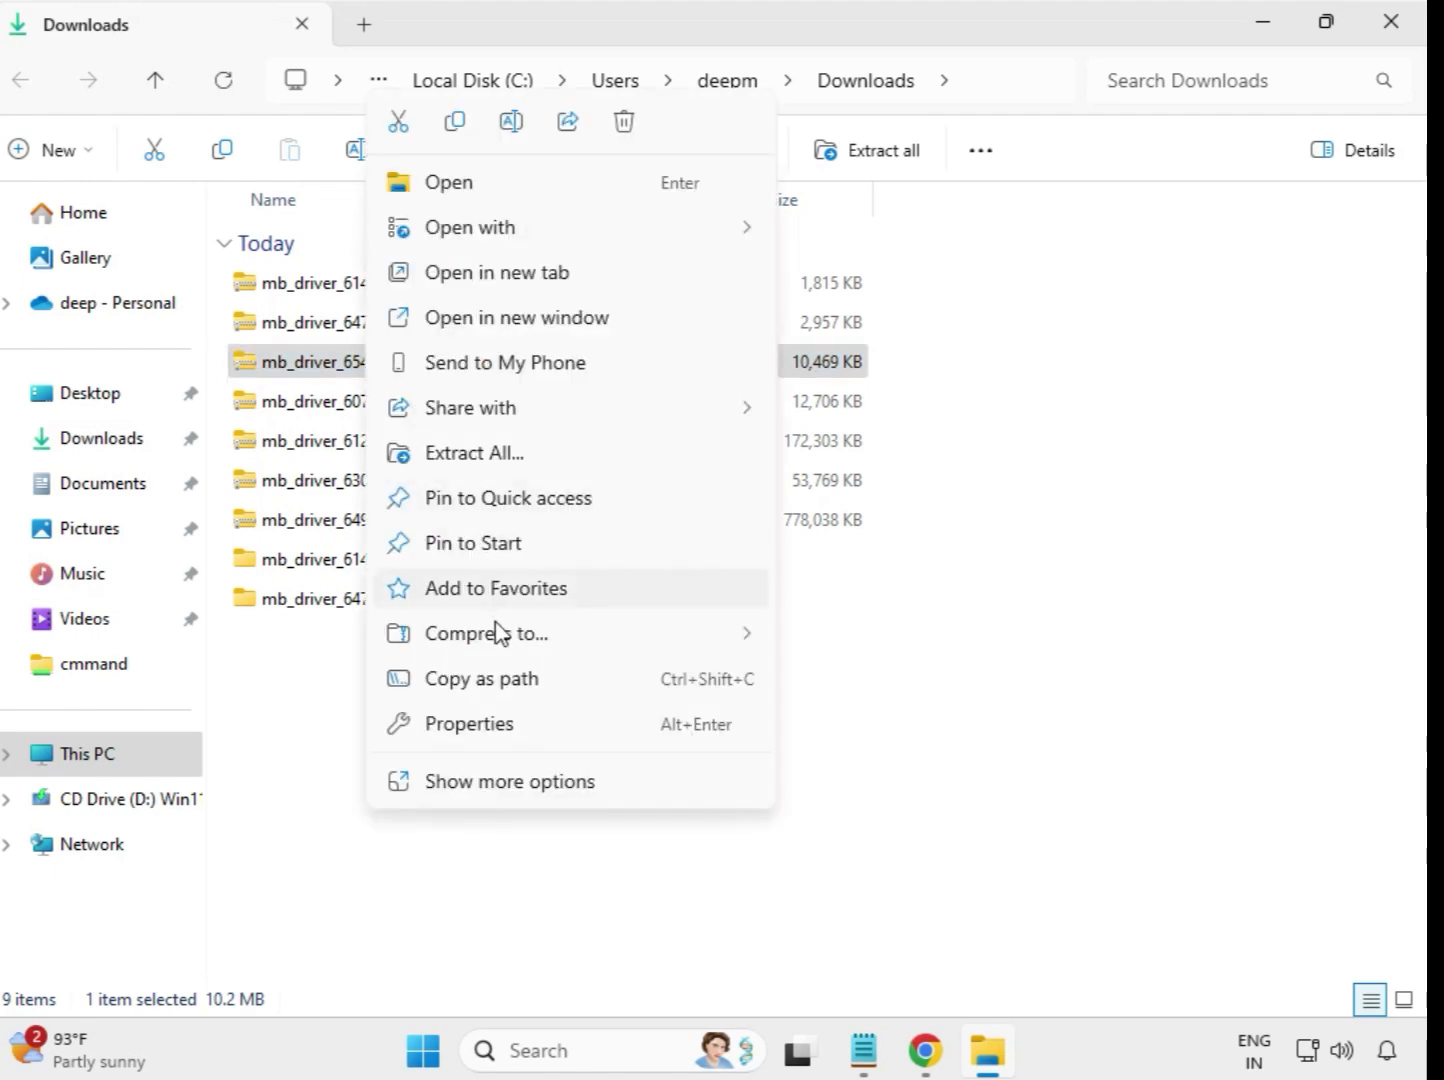
click(496, 453)
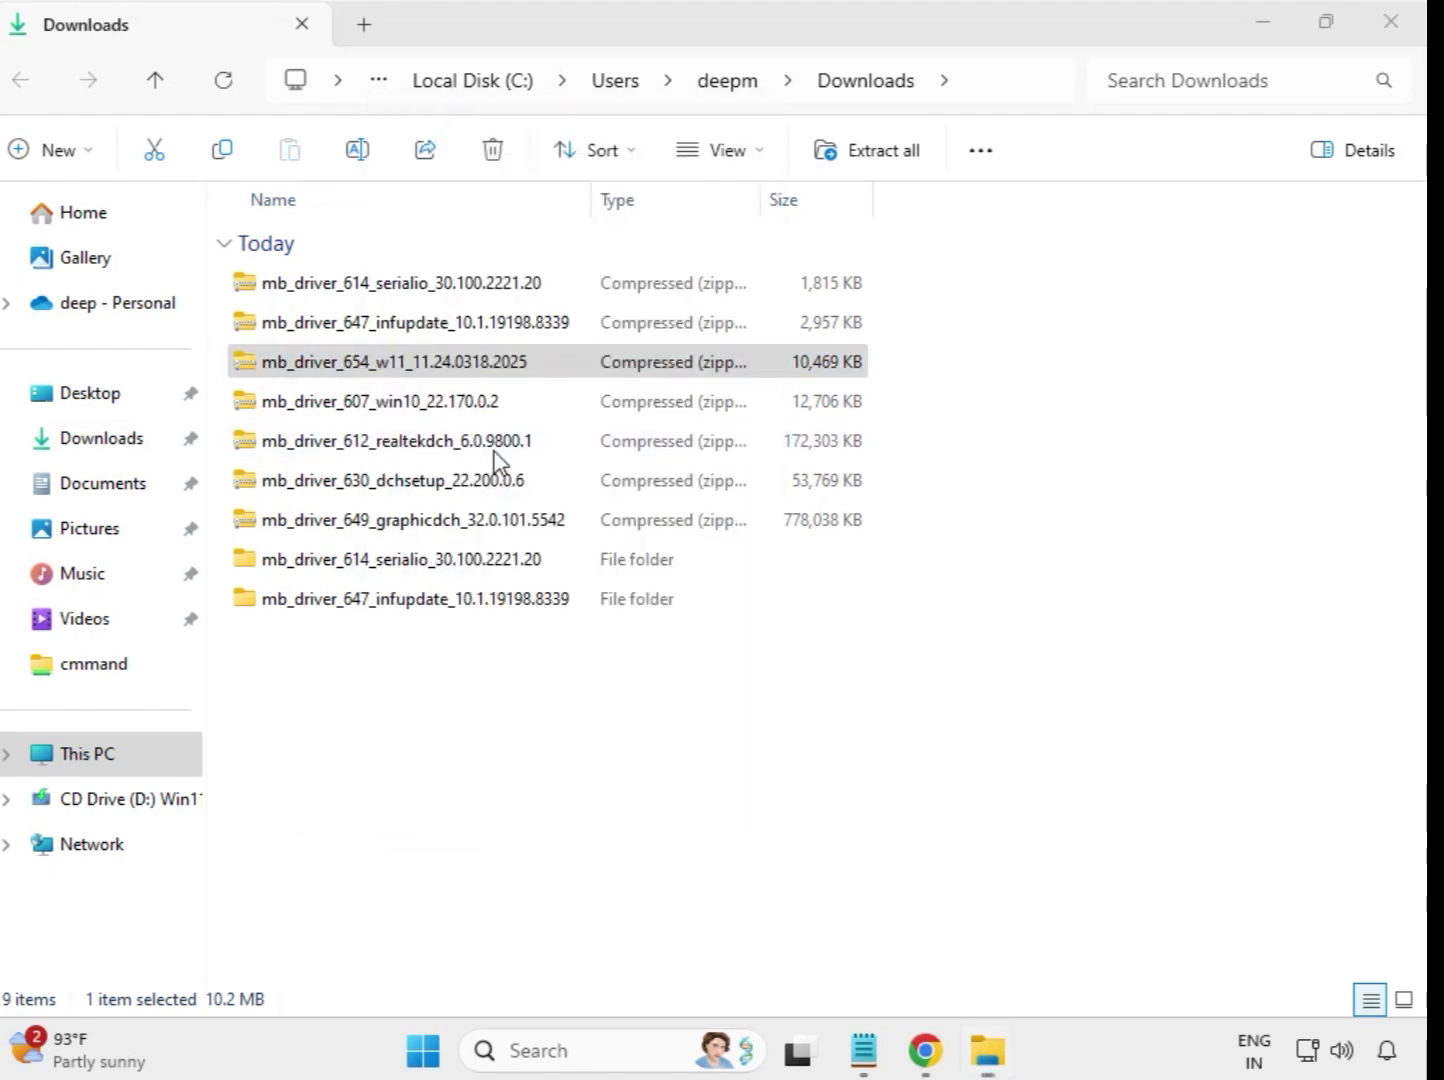
click(940, 795)
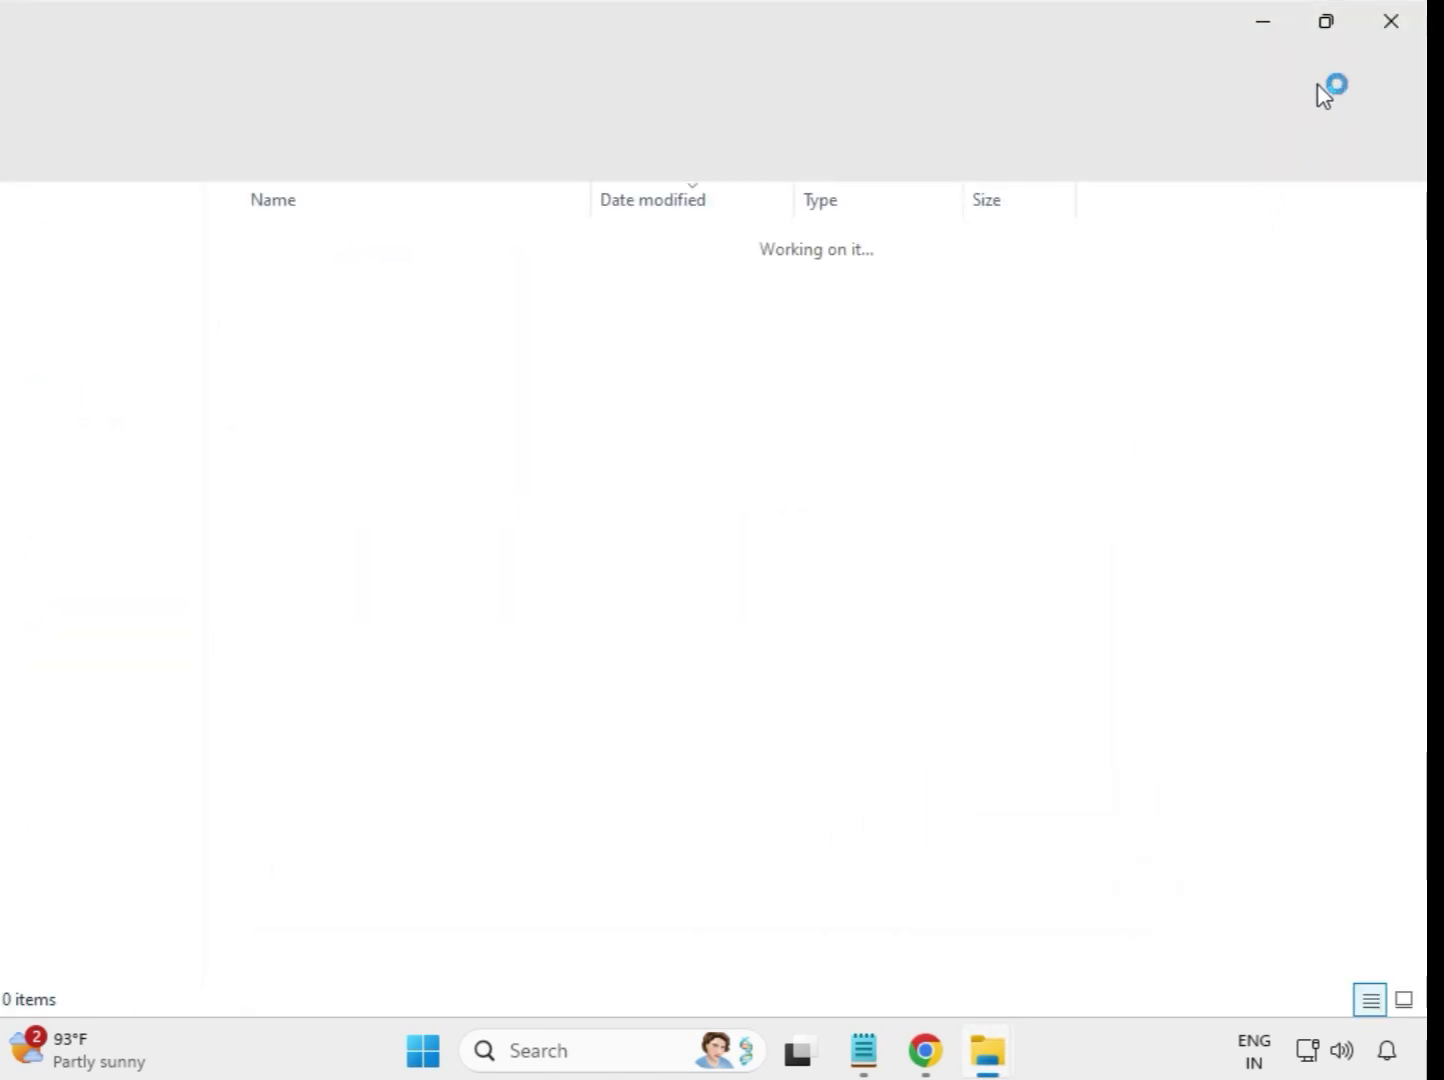
click(1392, 25)
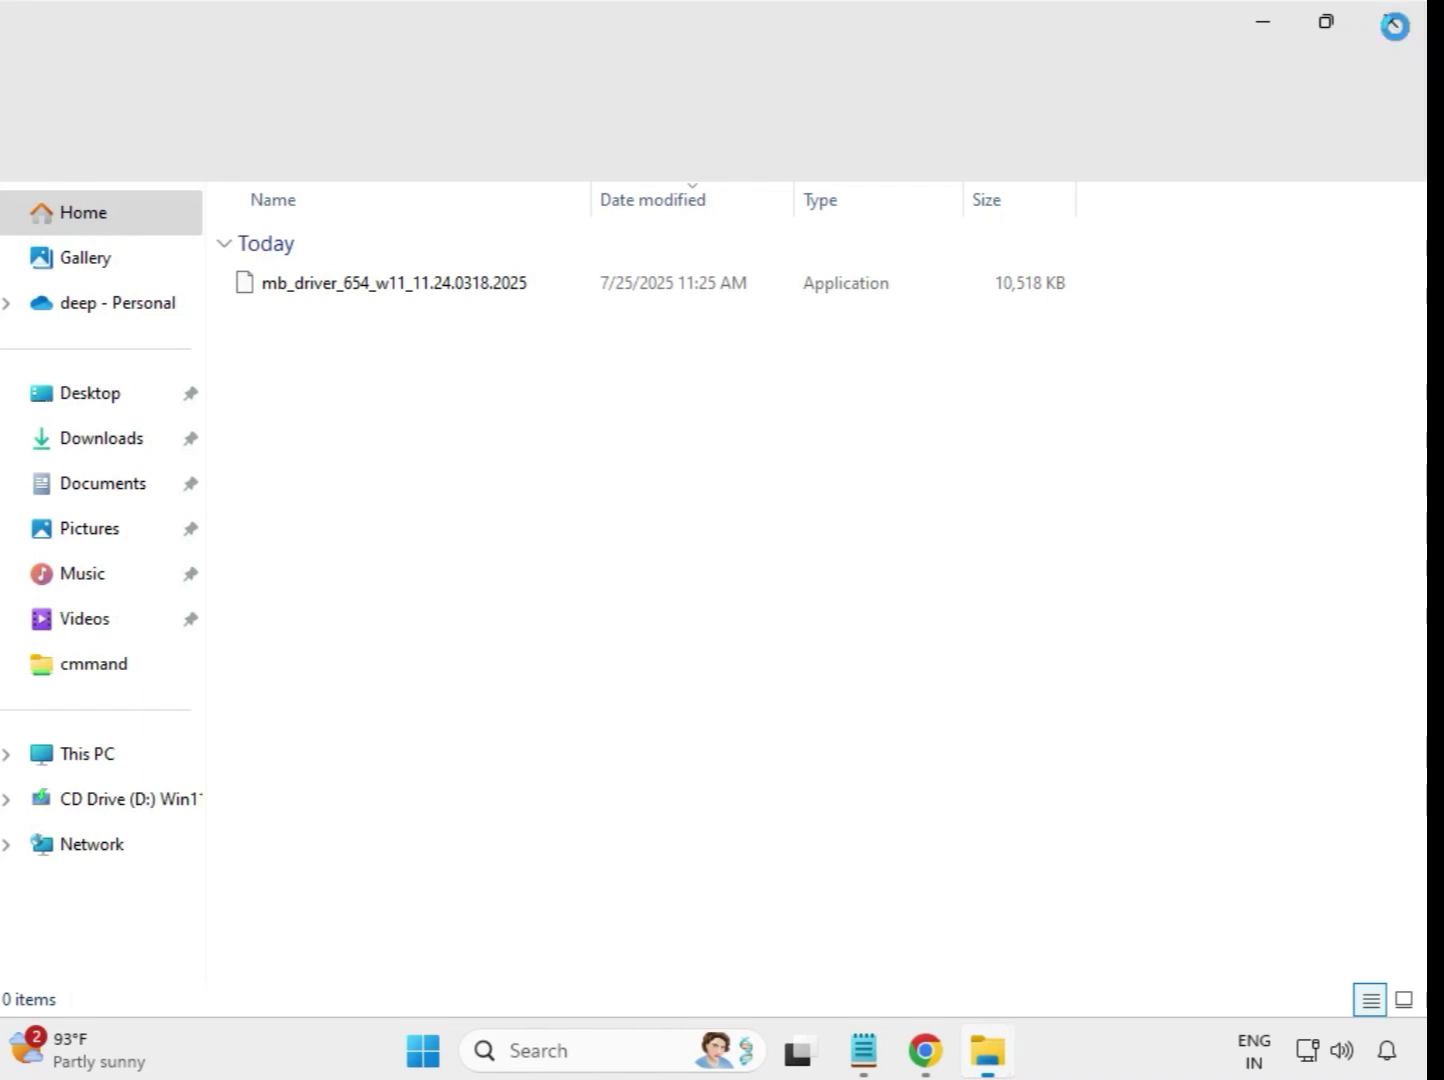
Extract the mb_driver_607_win10_22.170.0.2 archive into its own folder in Downloads and close the window showing the extracted files
click(328, 408)
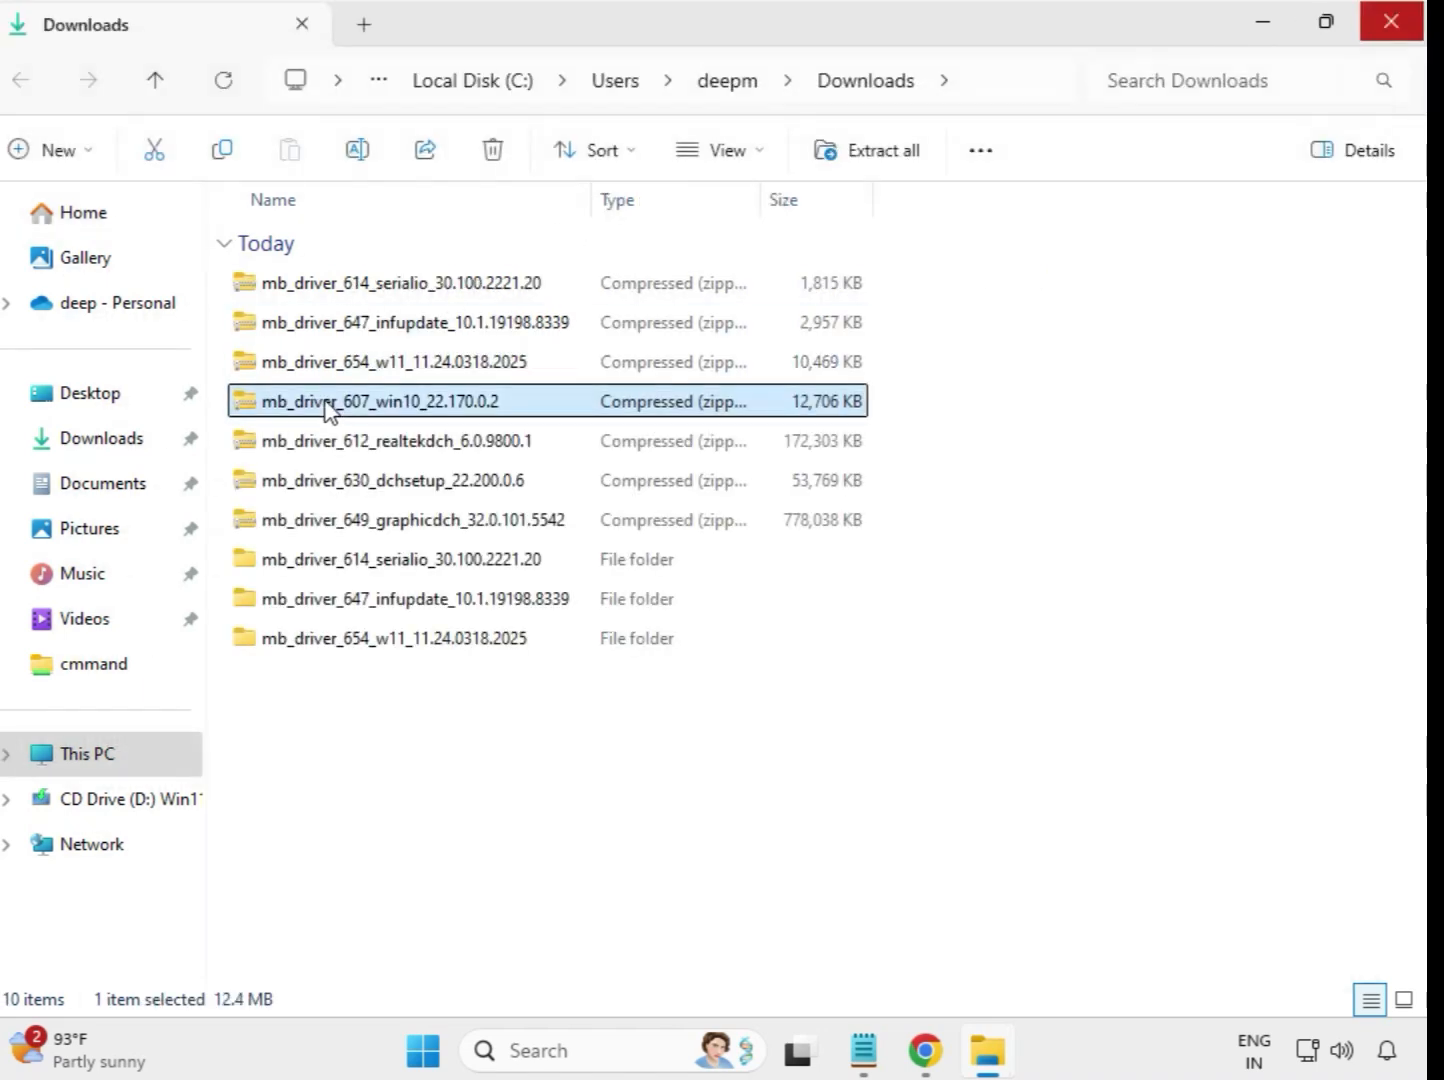
right_click(328, 408)
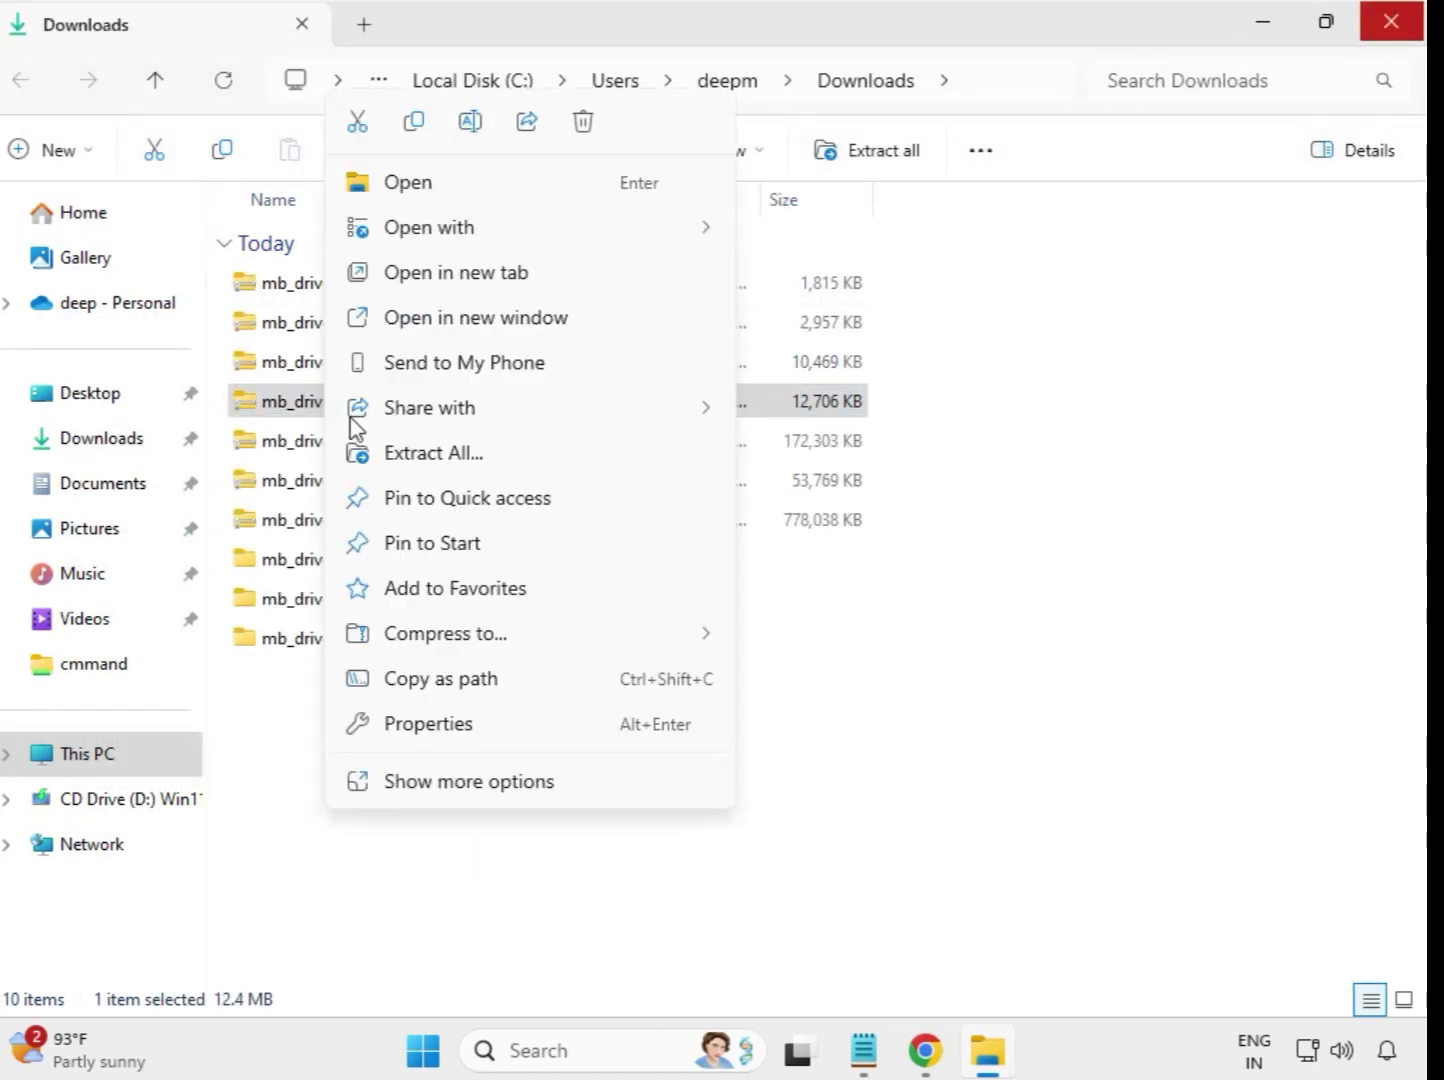
click(440, 451)
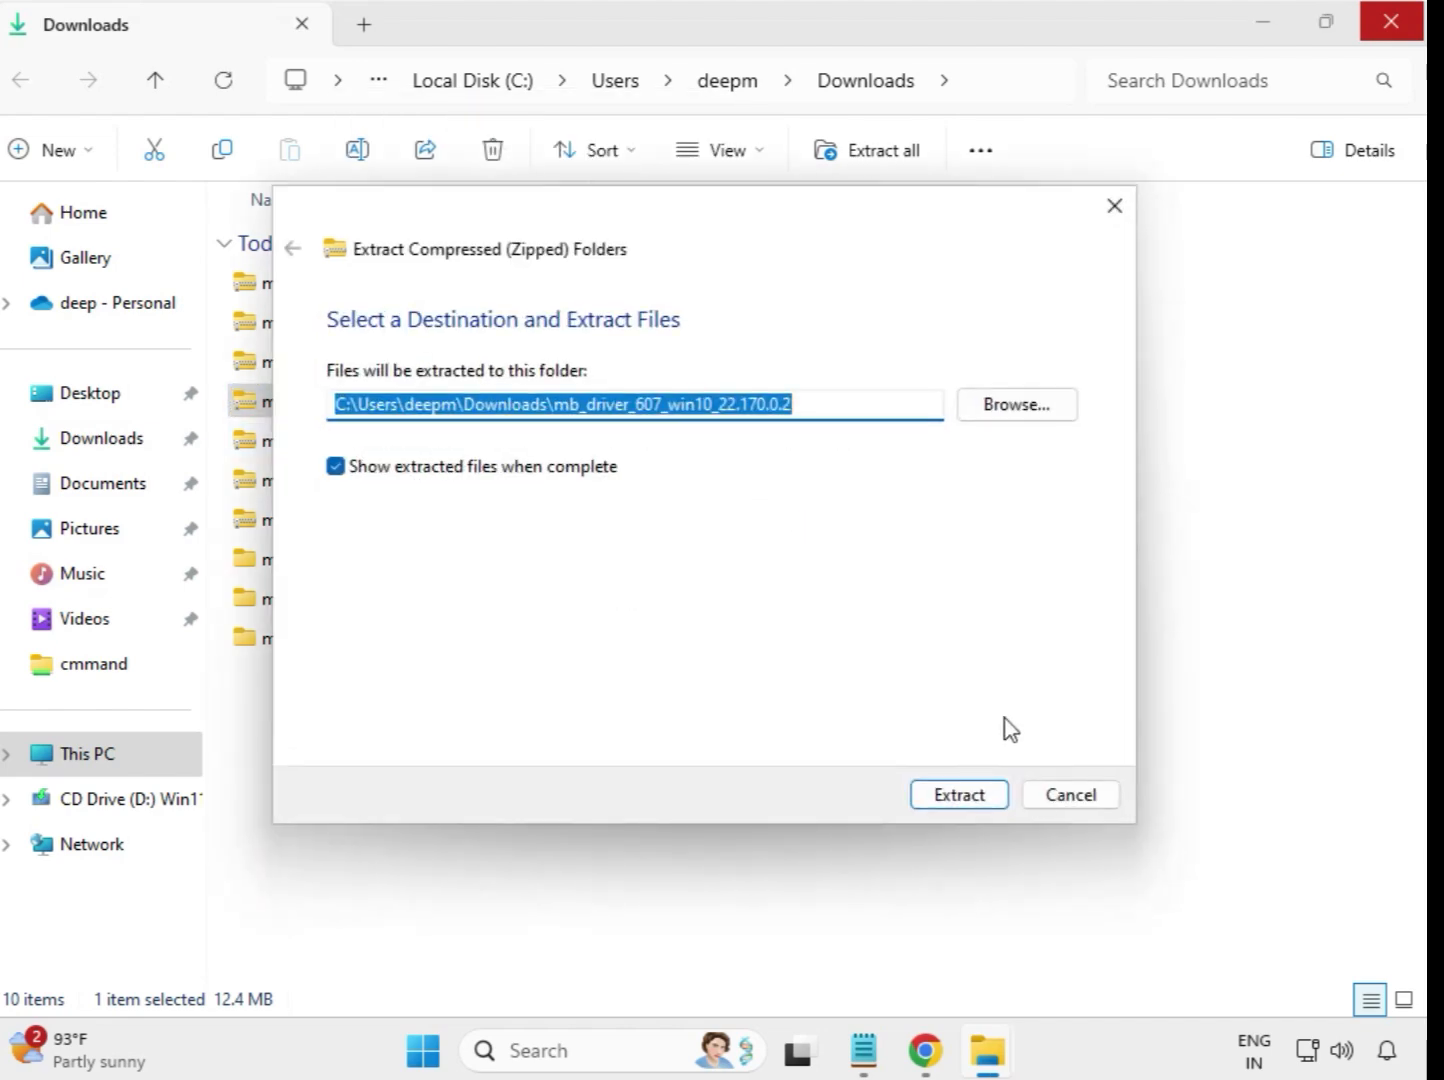
click(962, 795)
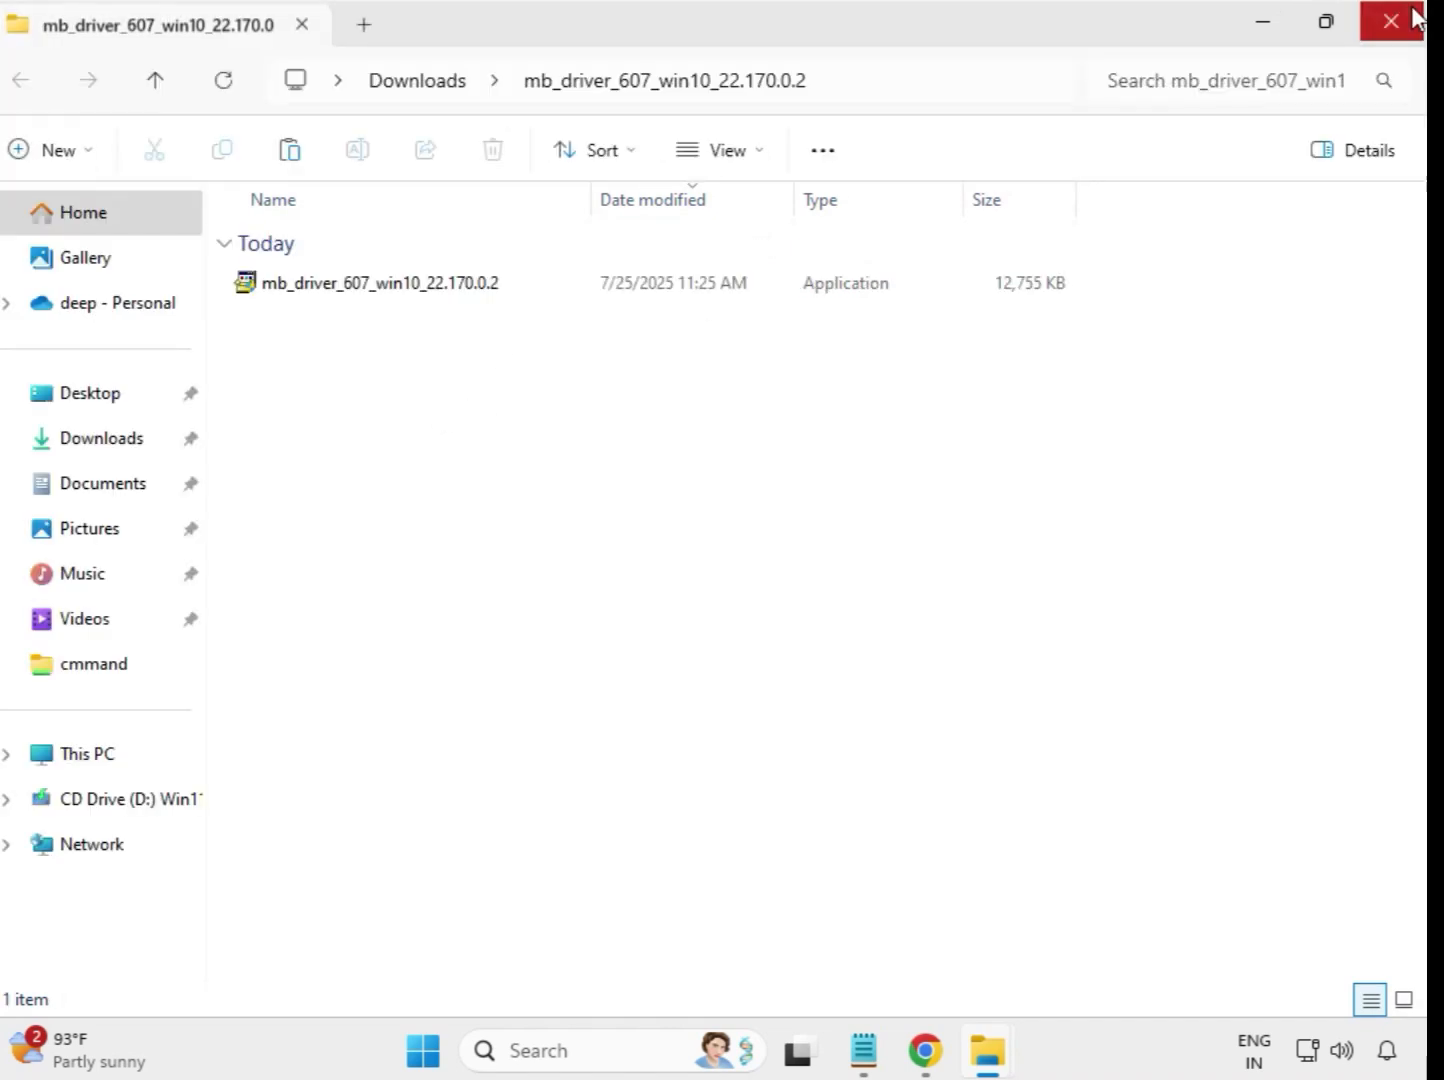
click(1385, 28)
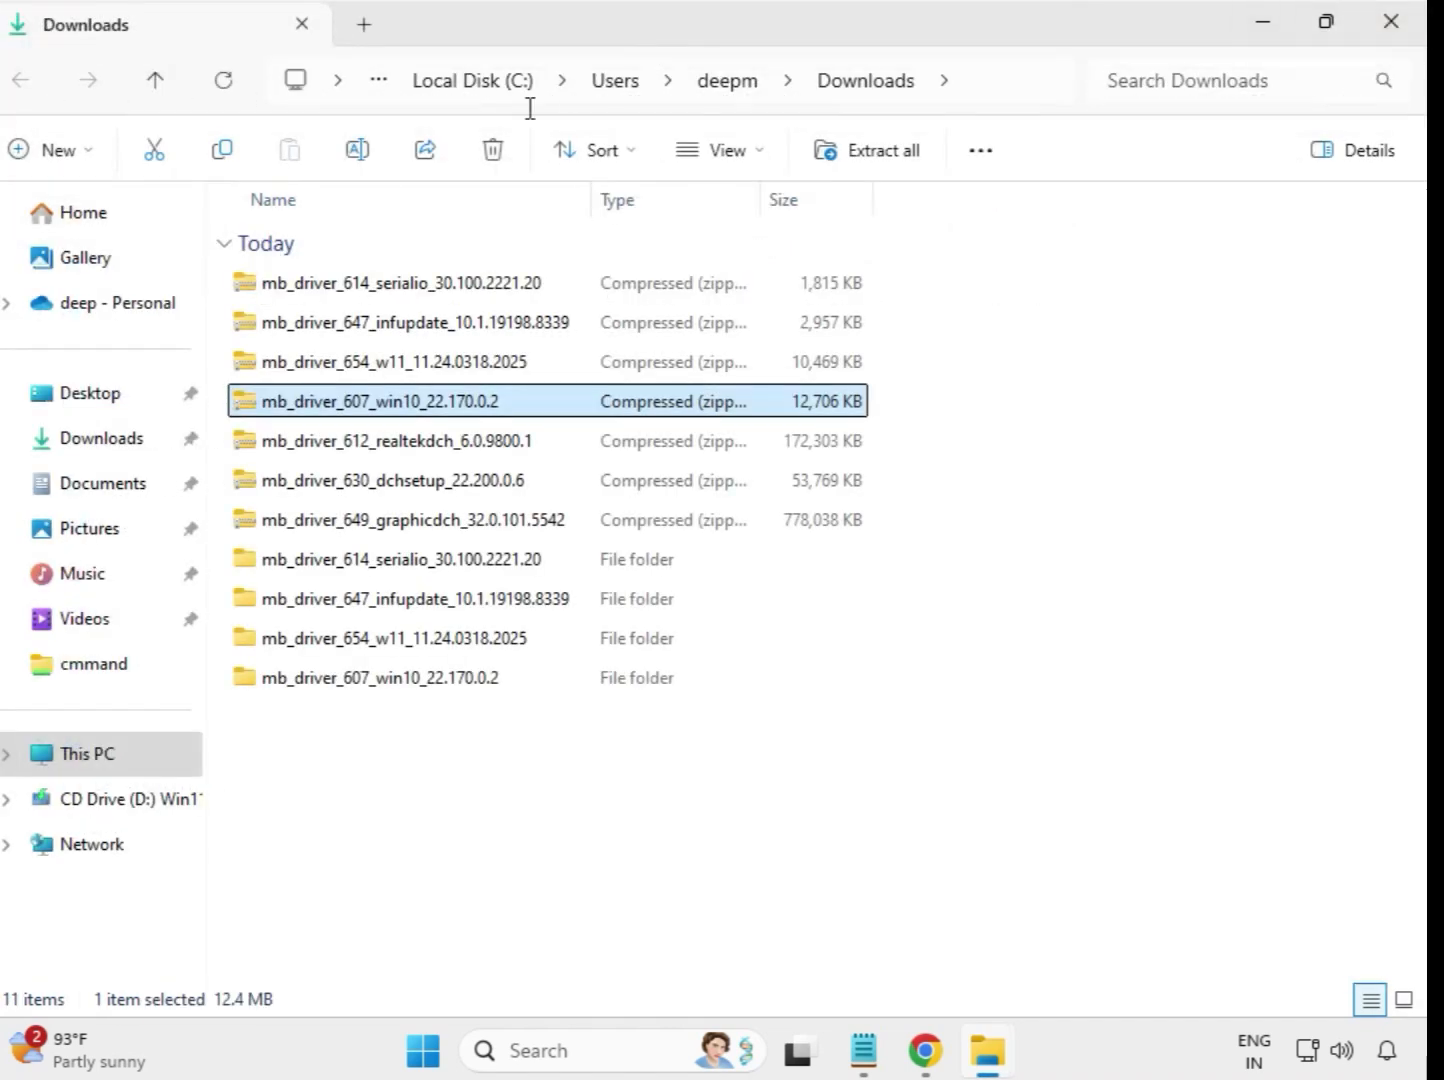
Extract the mb_driver_612_realtekdch_6.0.9800.1 archive into its own folder in Downloads and close the window showing the extracted files
click(408, 452)
right_click(409, 453)
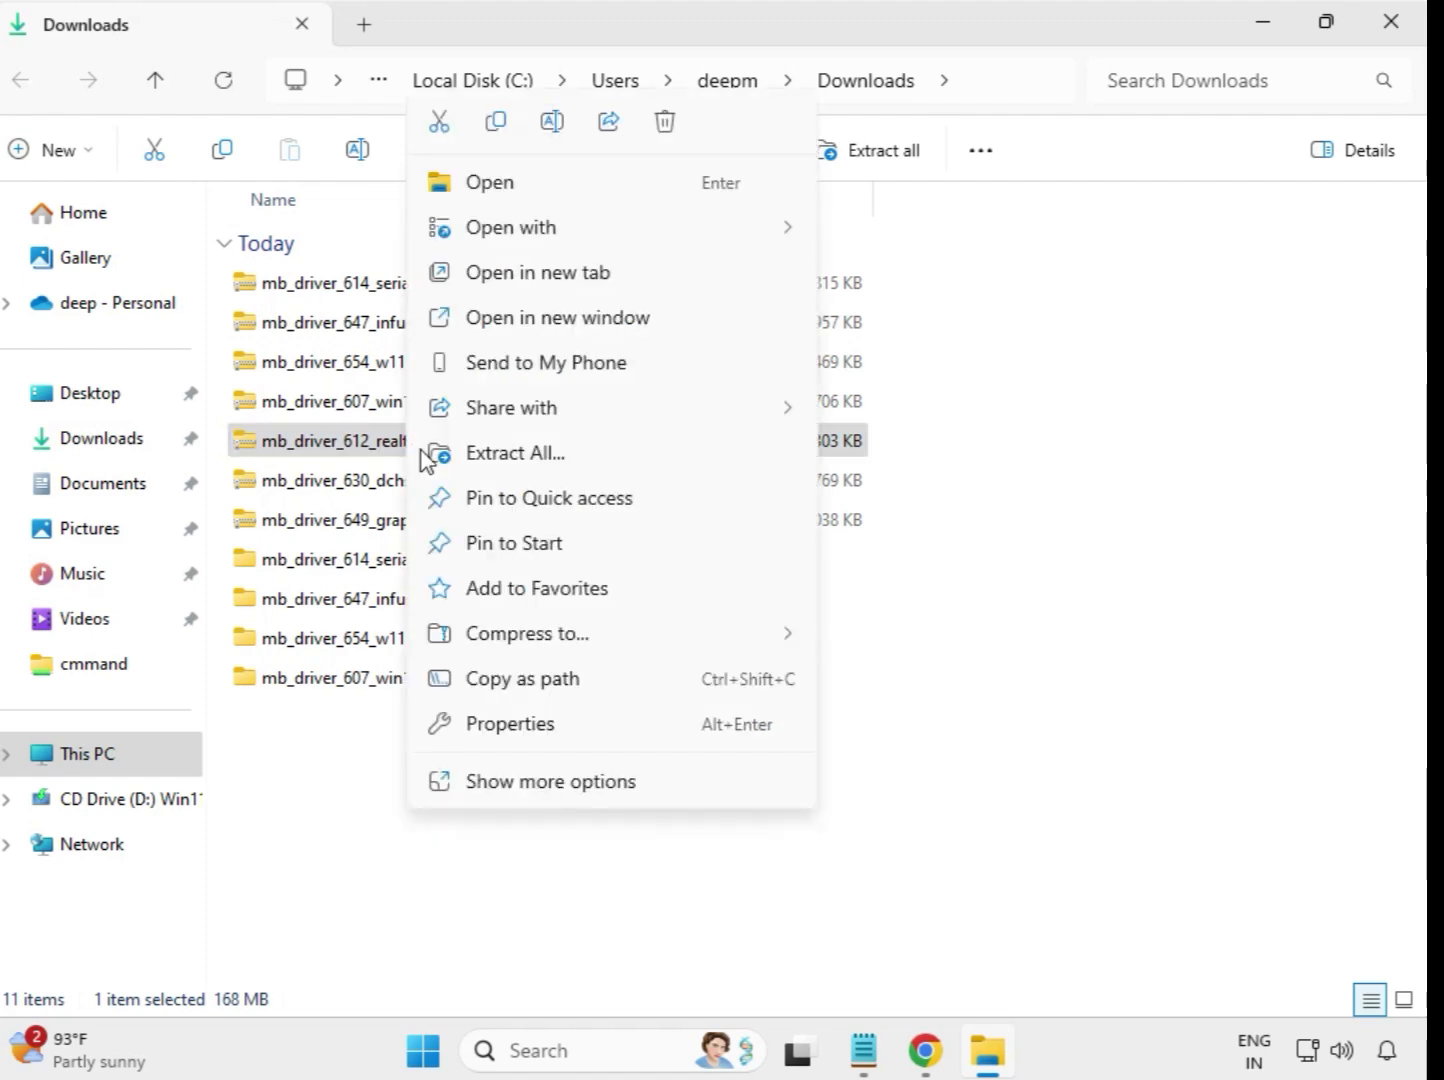
click(560, 458)
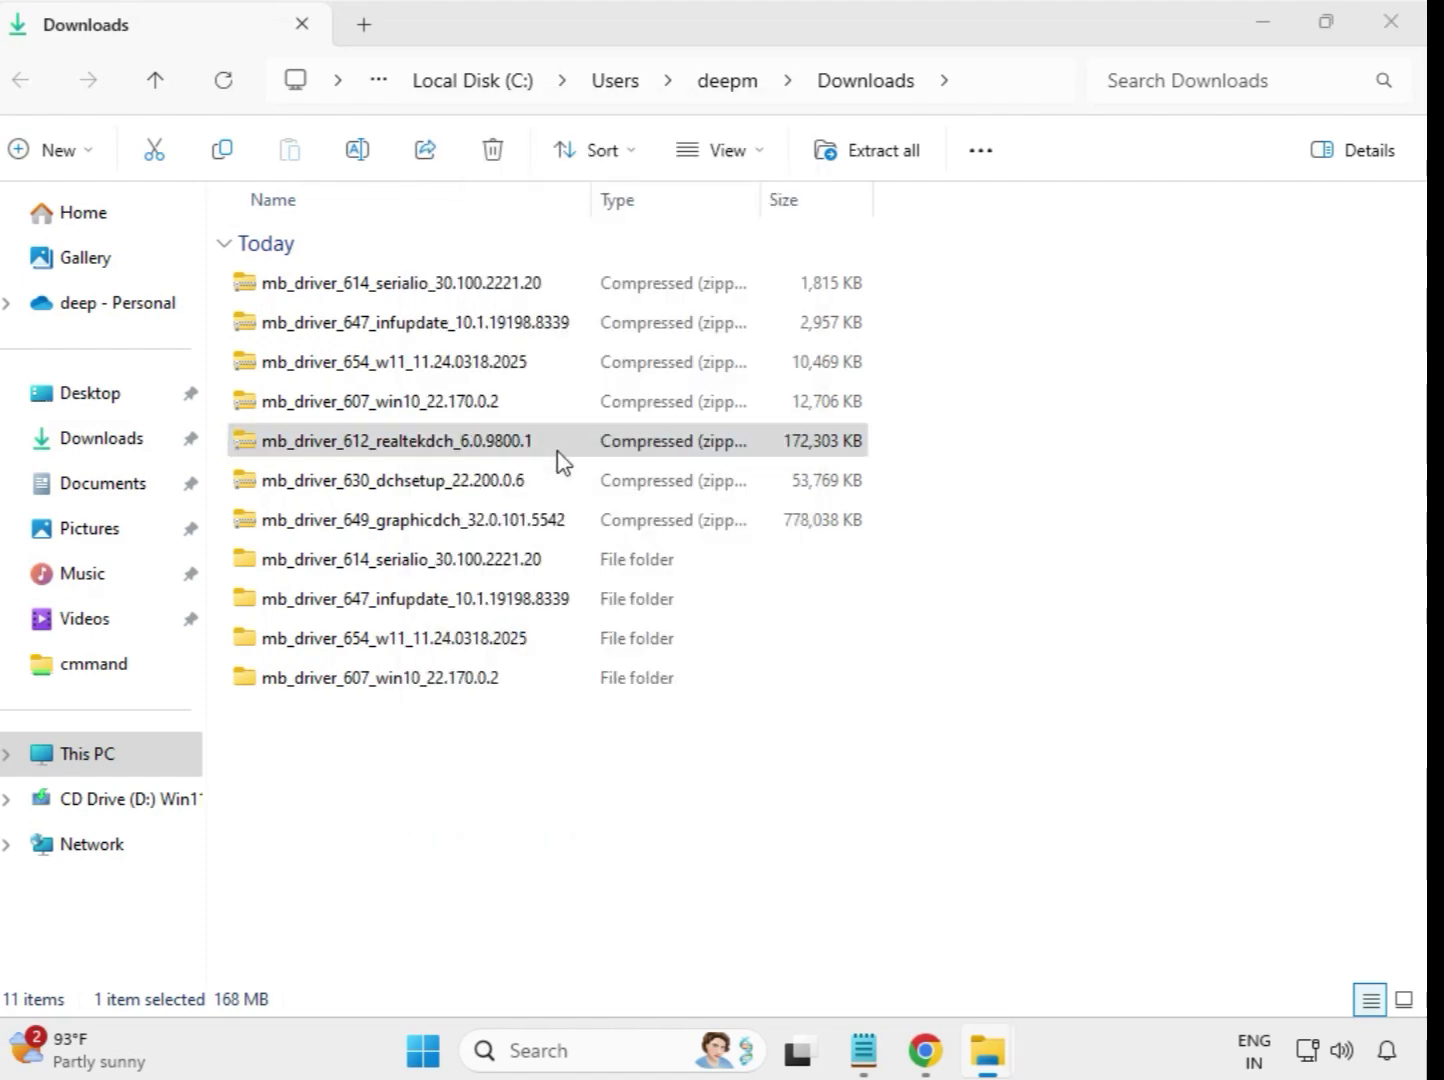
click(945, 798)
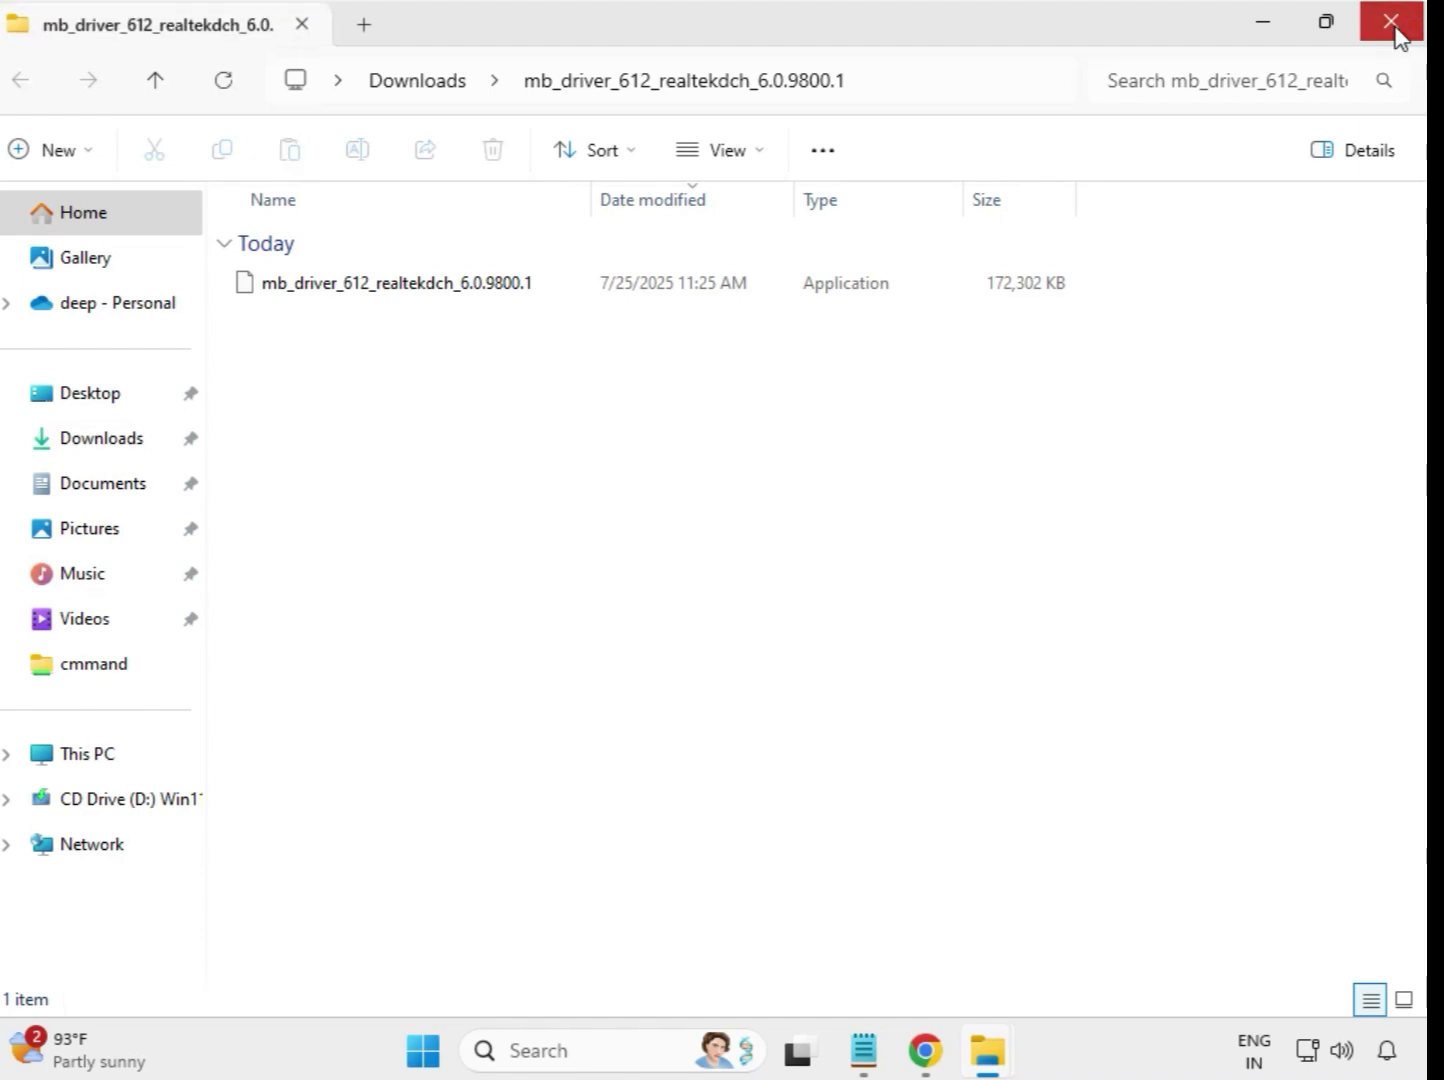
click(1392, 24)
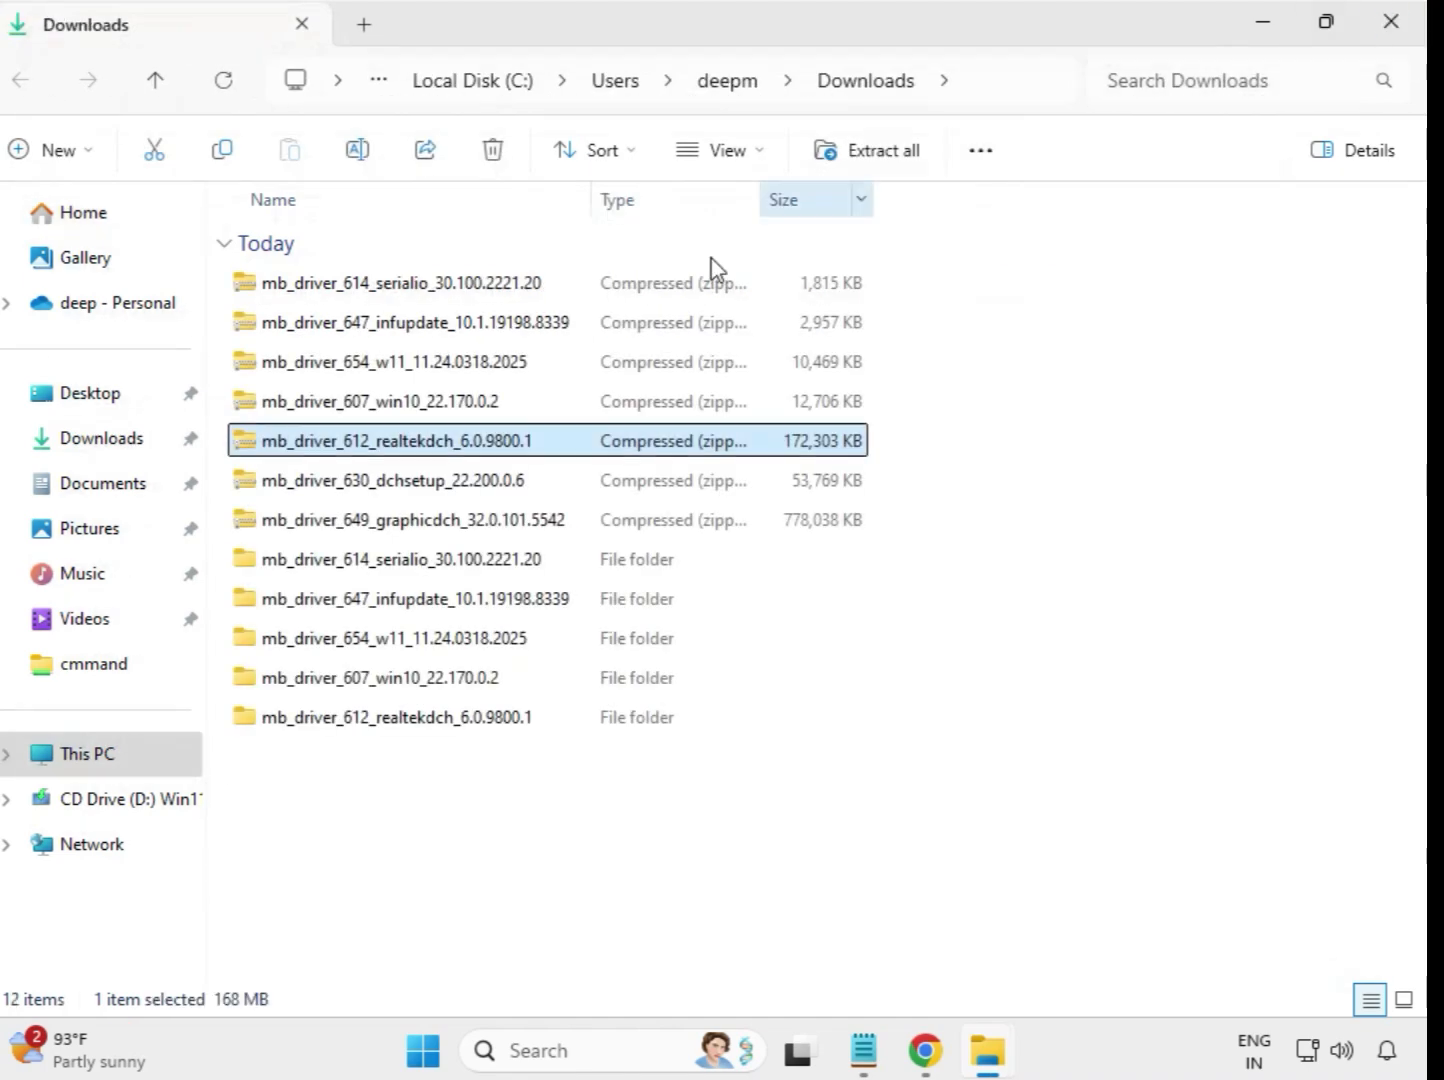
Extract the mb_driver_630_dchsetup_22.200.0.6 archive into its own folder in Downloads and close the window showing the extracted files
click(398, 488)
right_click(395, 478)
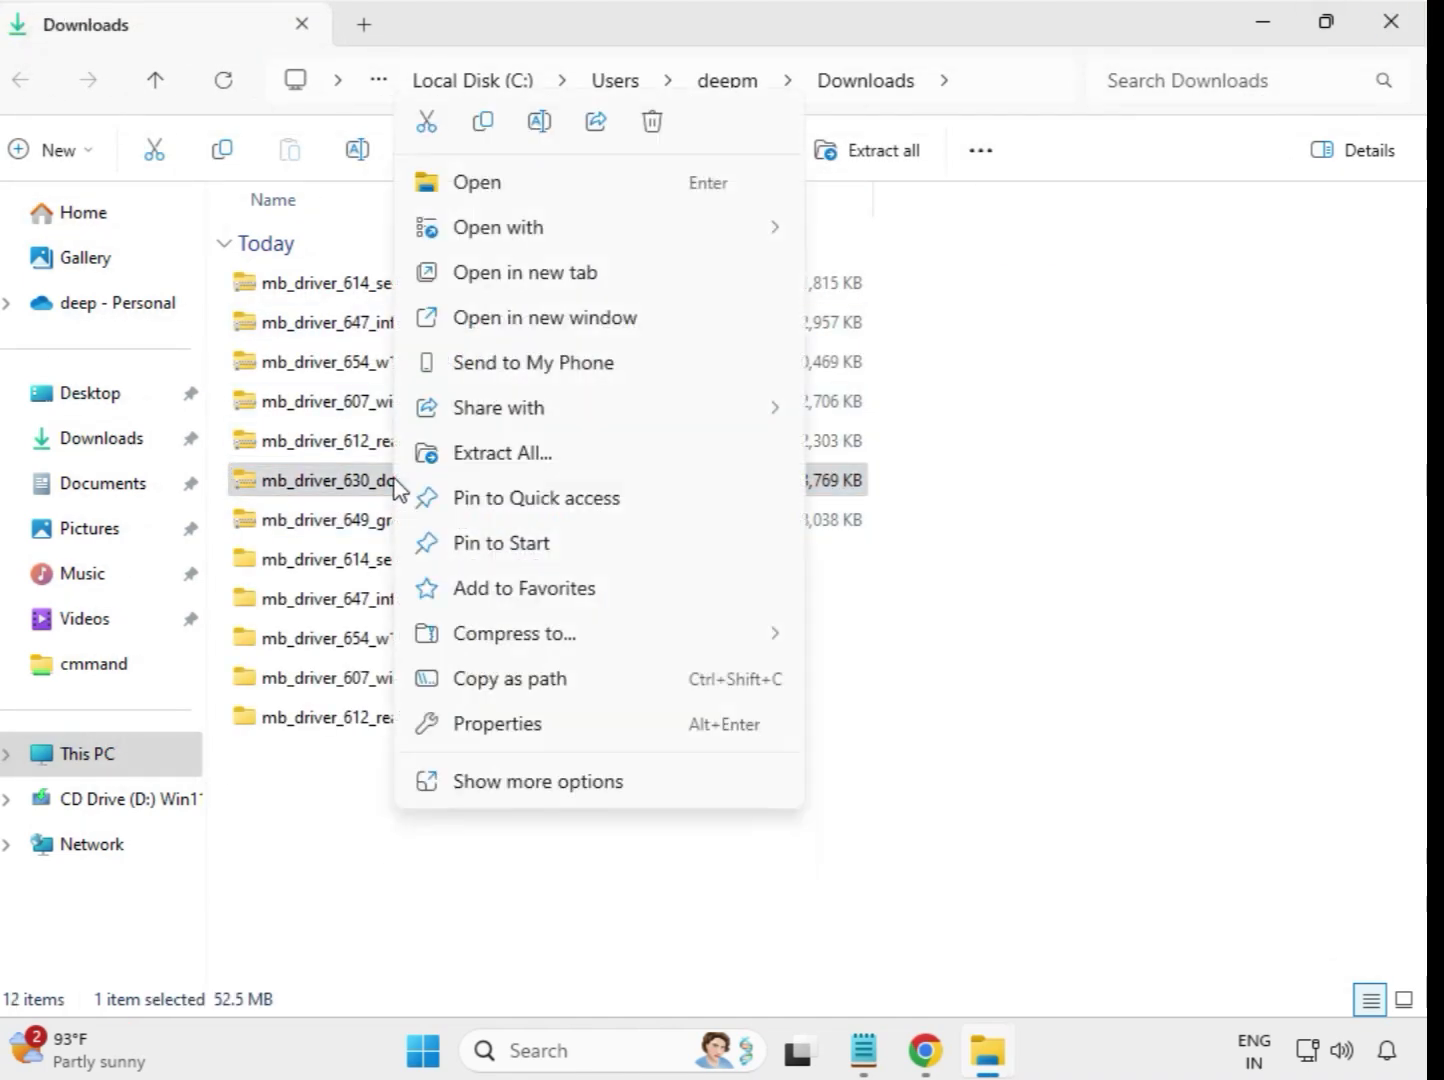
click(500, 470)
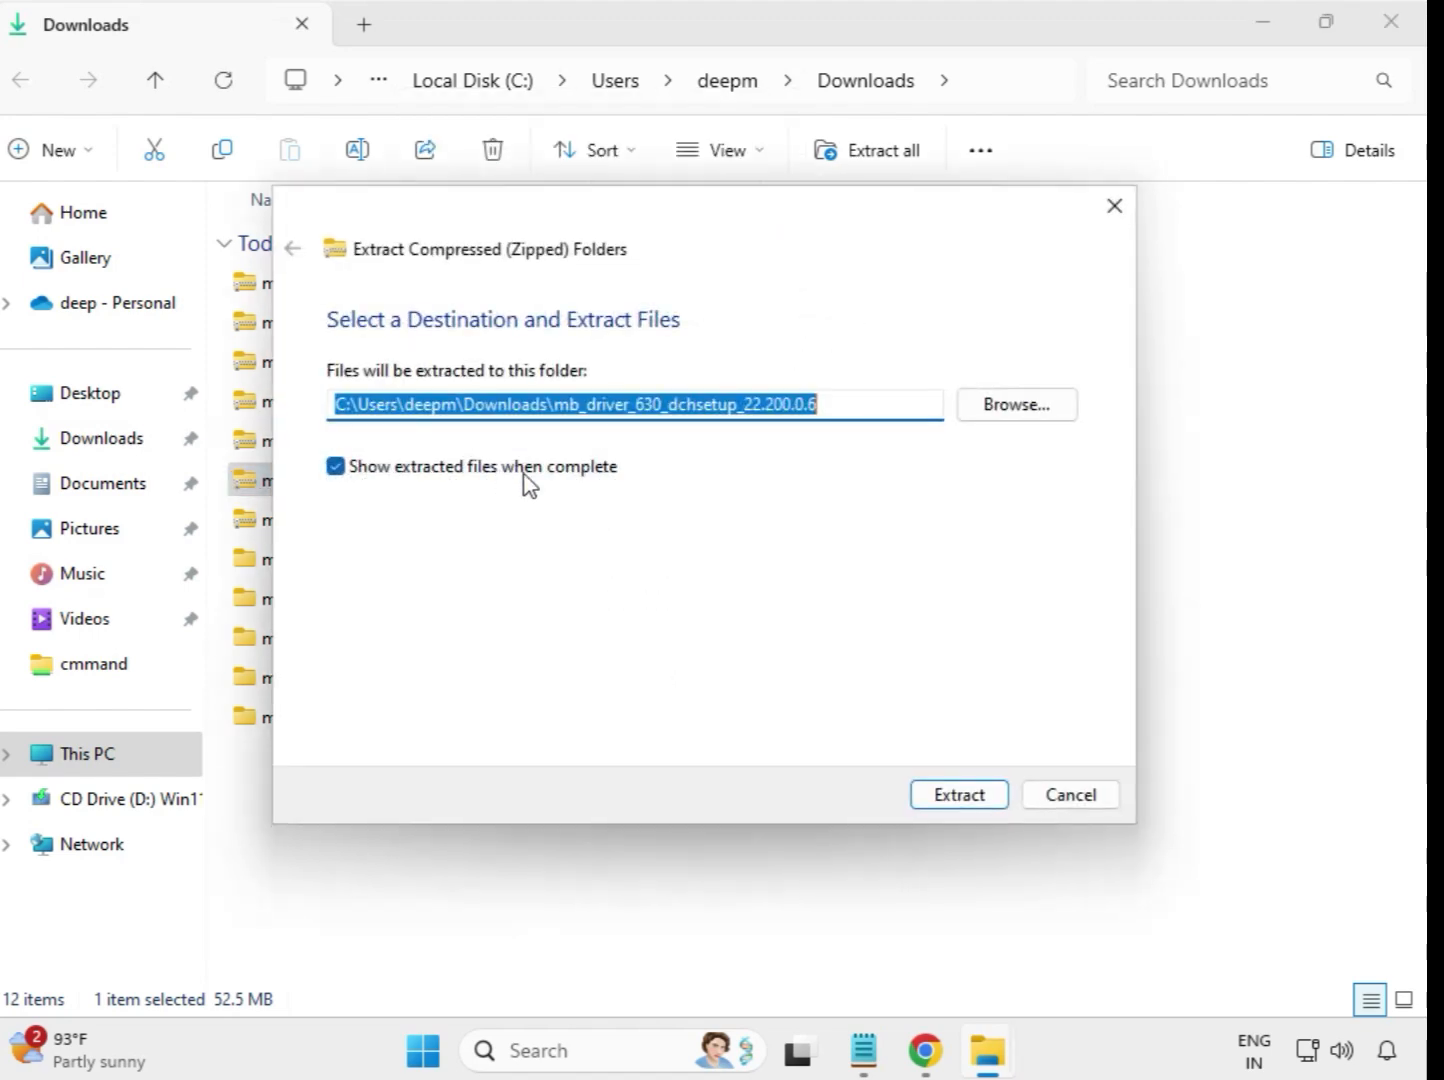
click(953, 798)
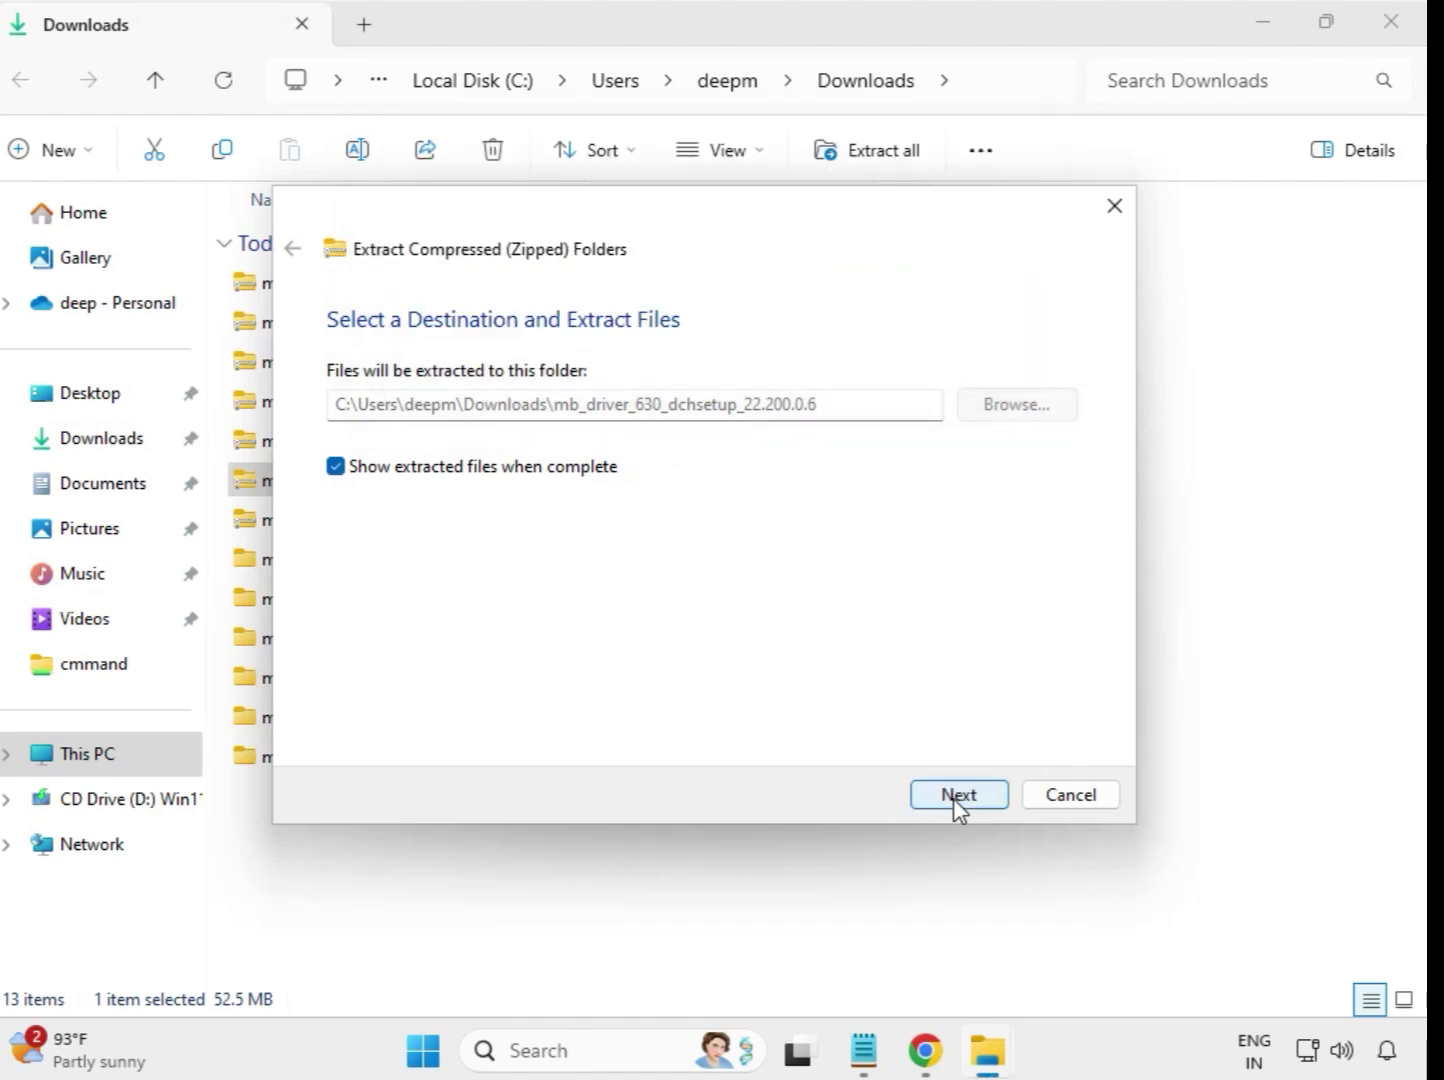
click(1391, 24)
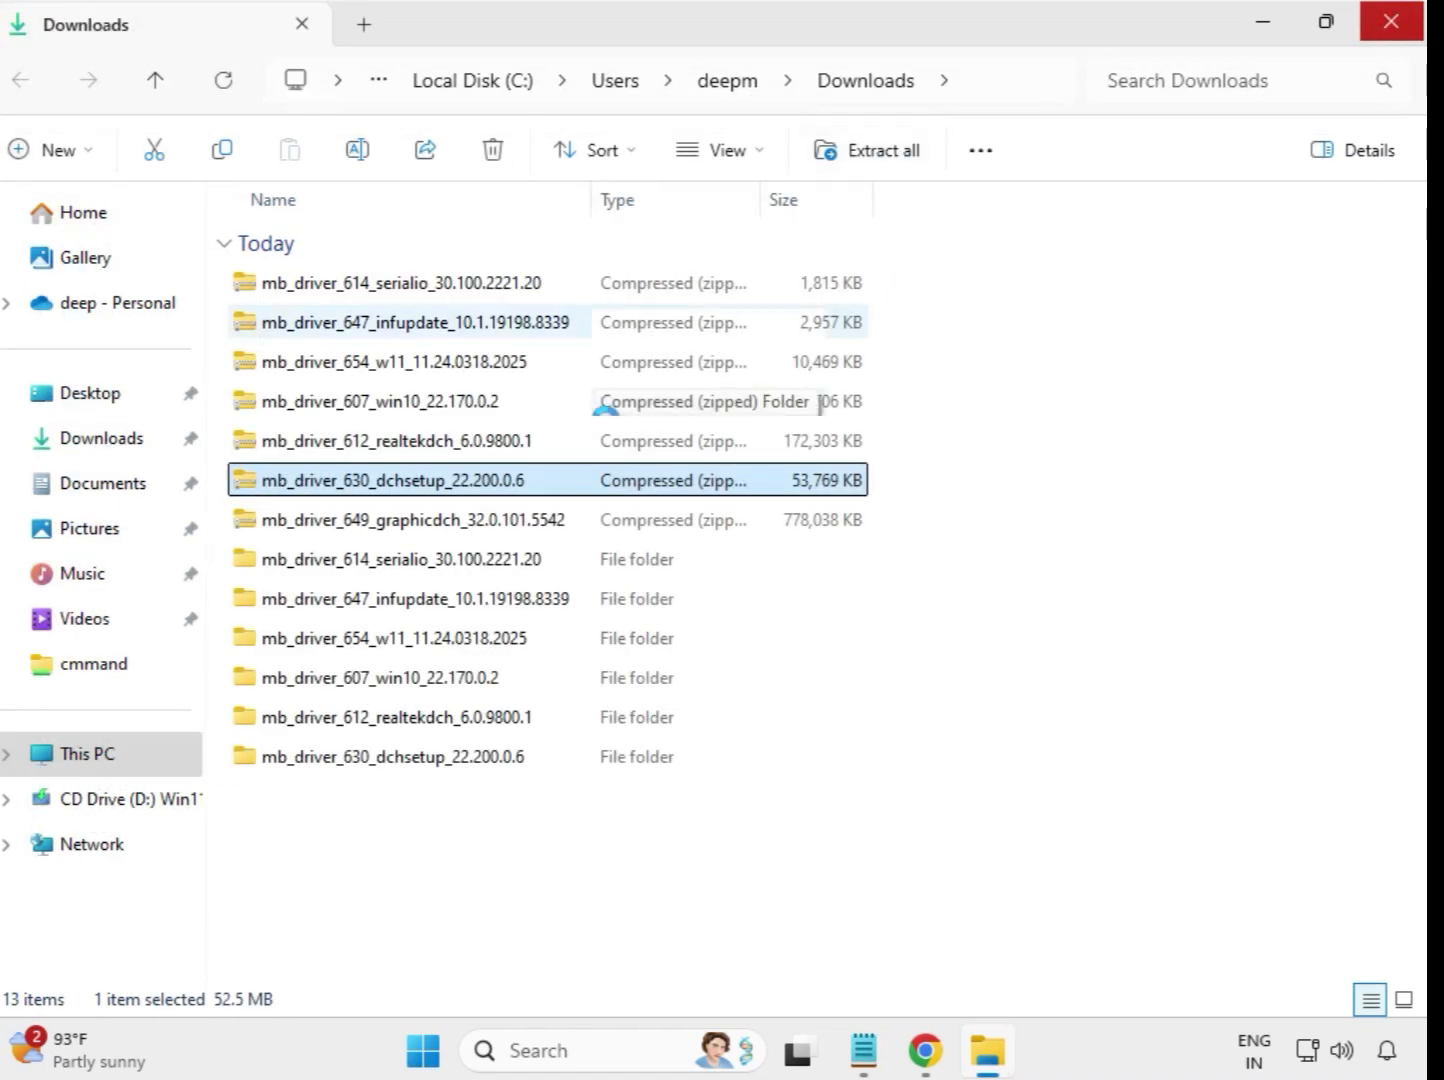
Extract the mb_driver_649_graphicdch_32.0.101.5542 archive into its own folder in Downloads and close the window showing the extracted files
click(438, 528)
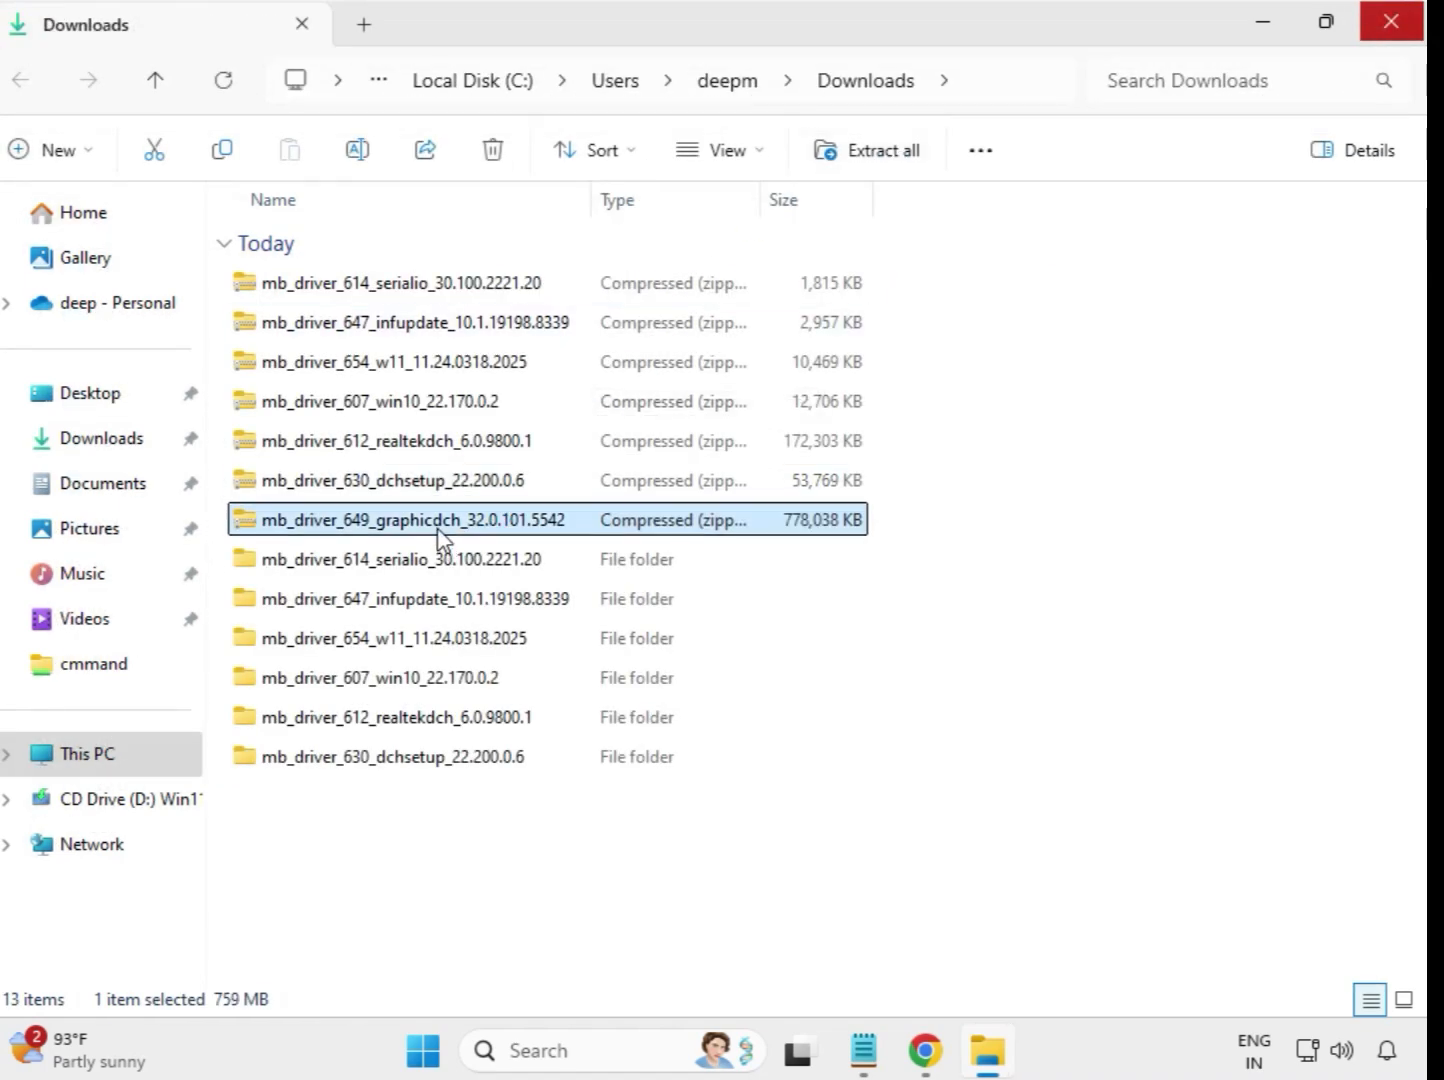
right_click(440, 538)
click(570, 465)
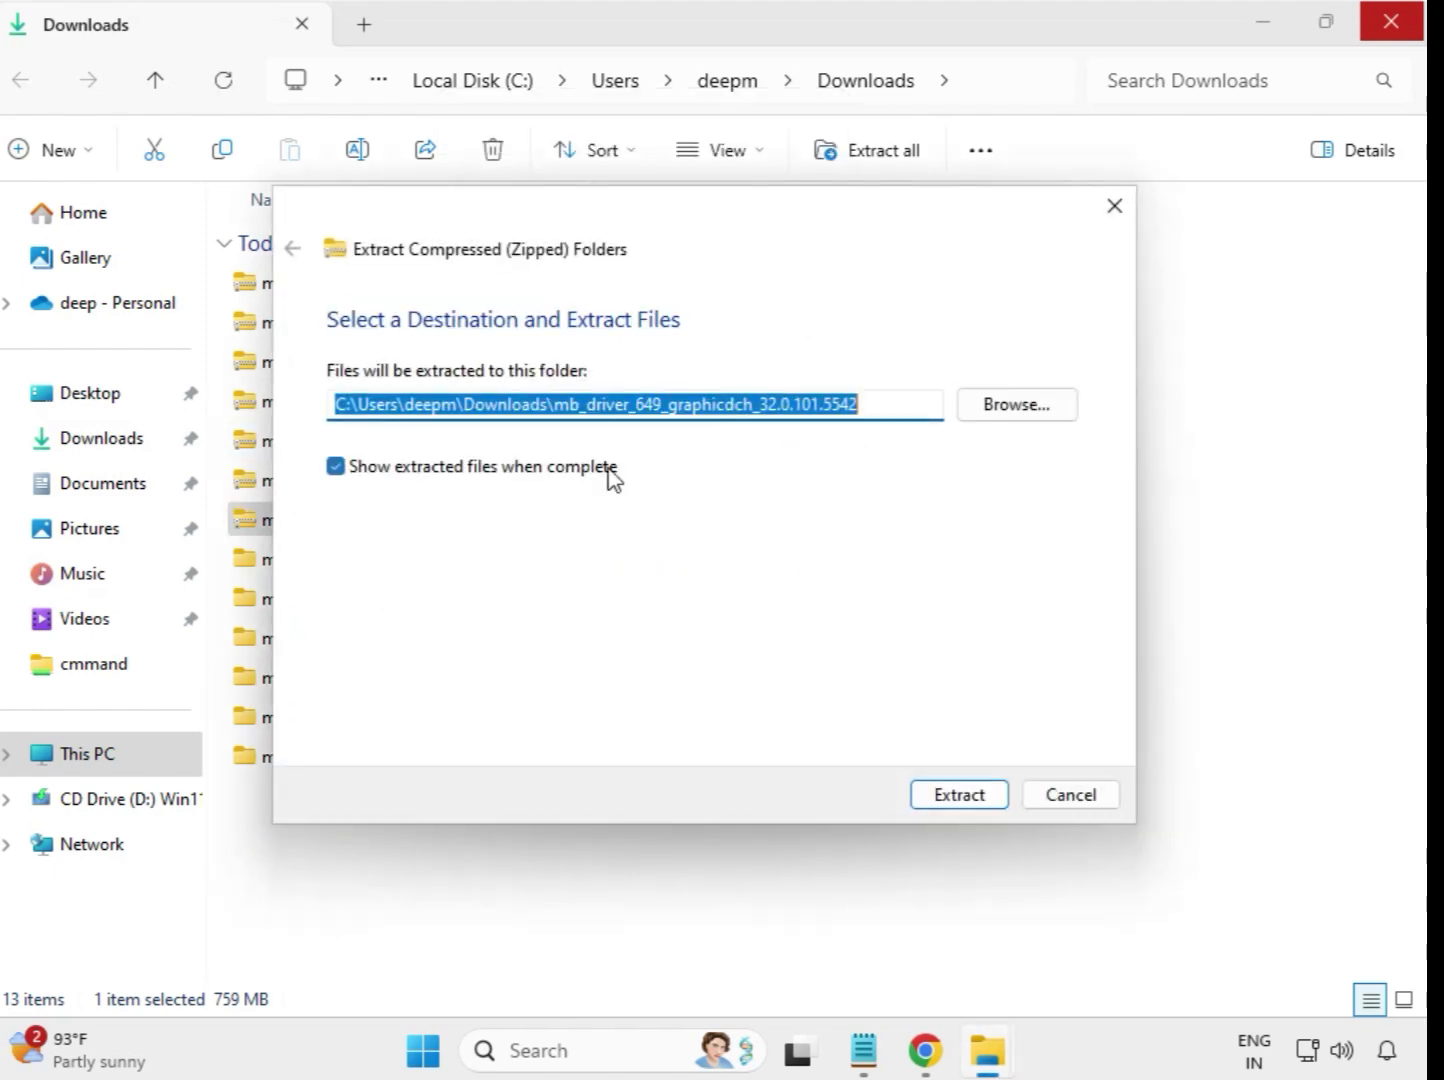
click(957, 797)
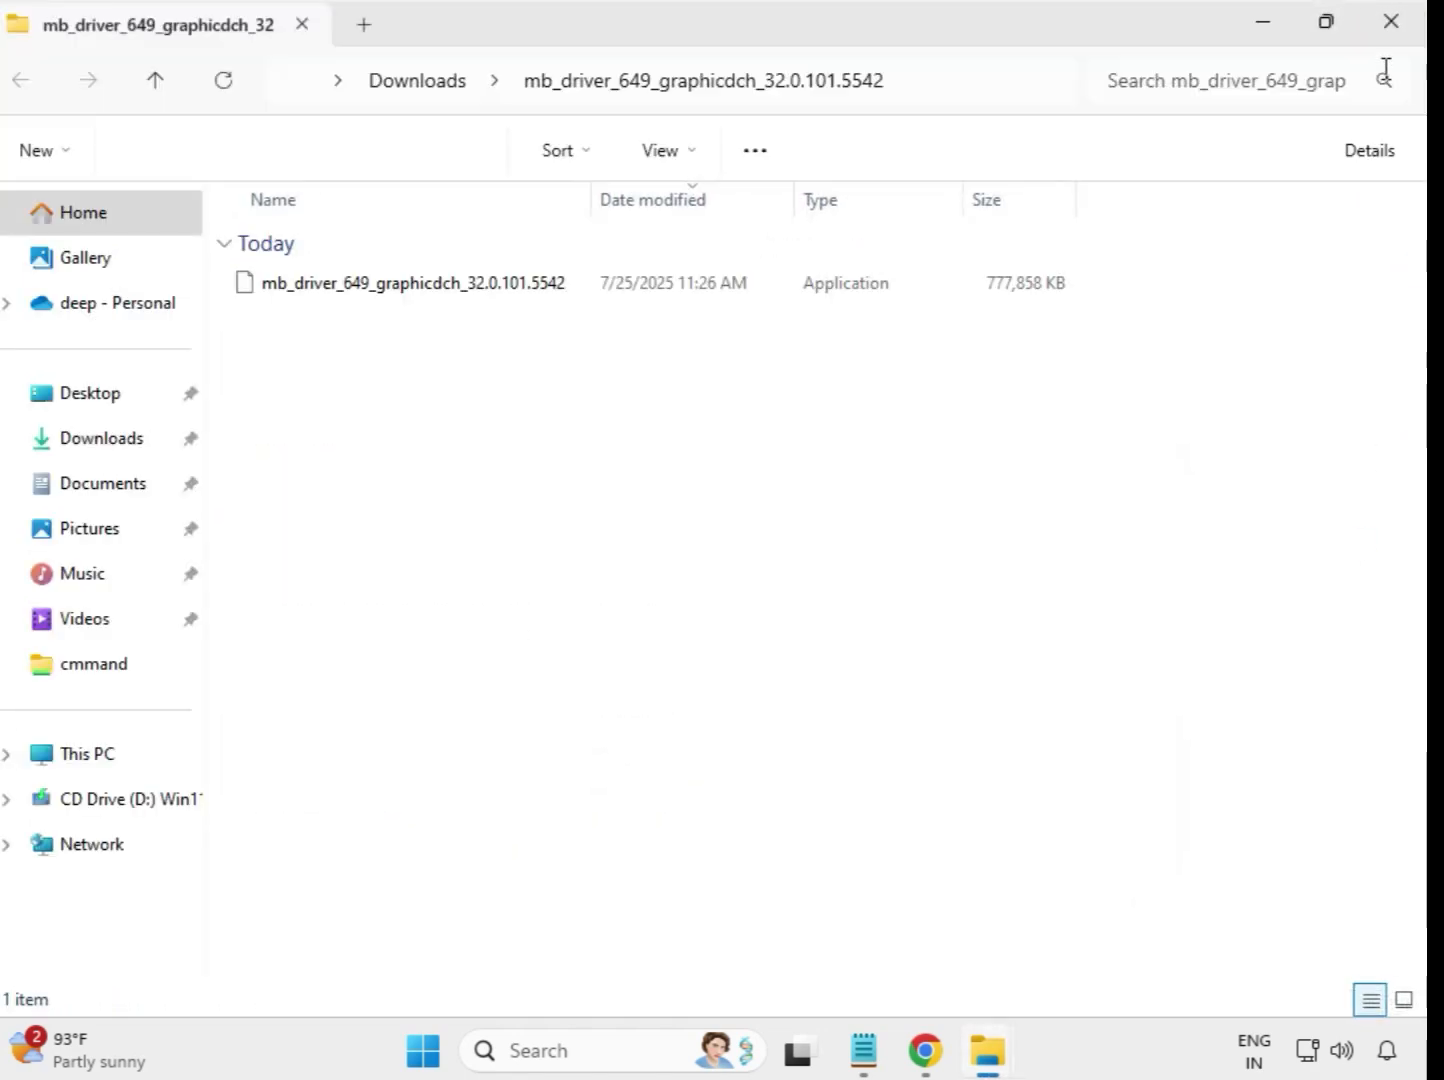
click(1392, 26)
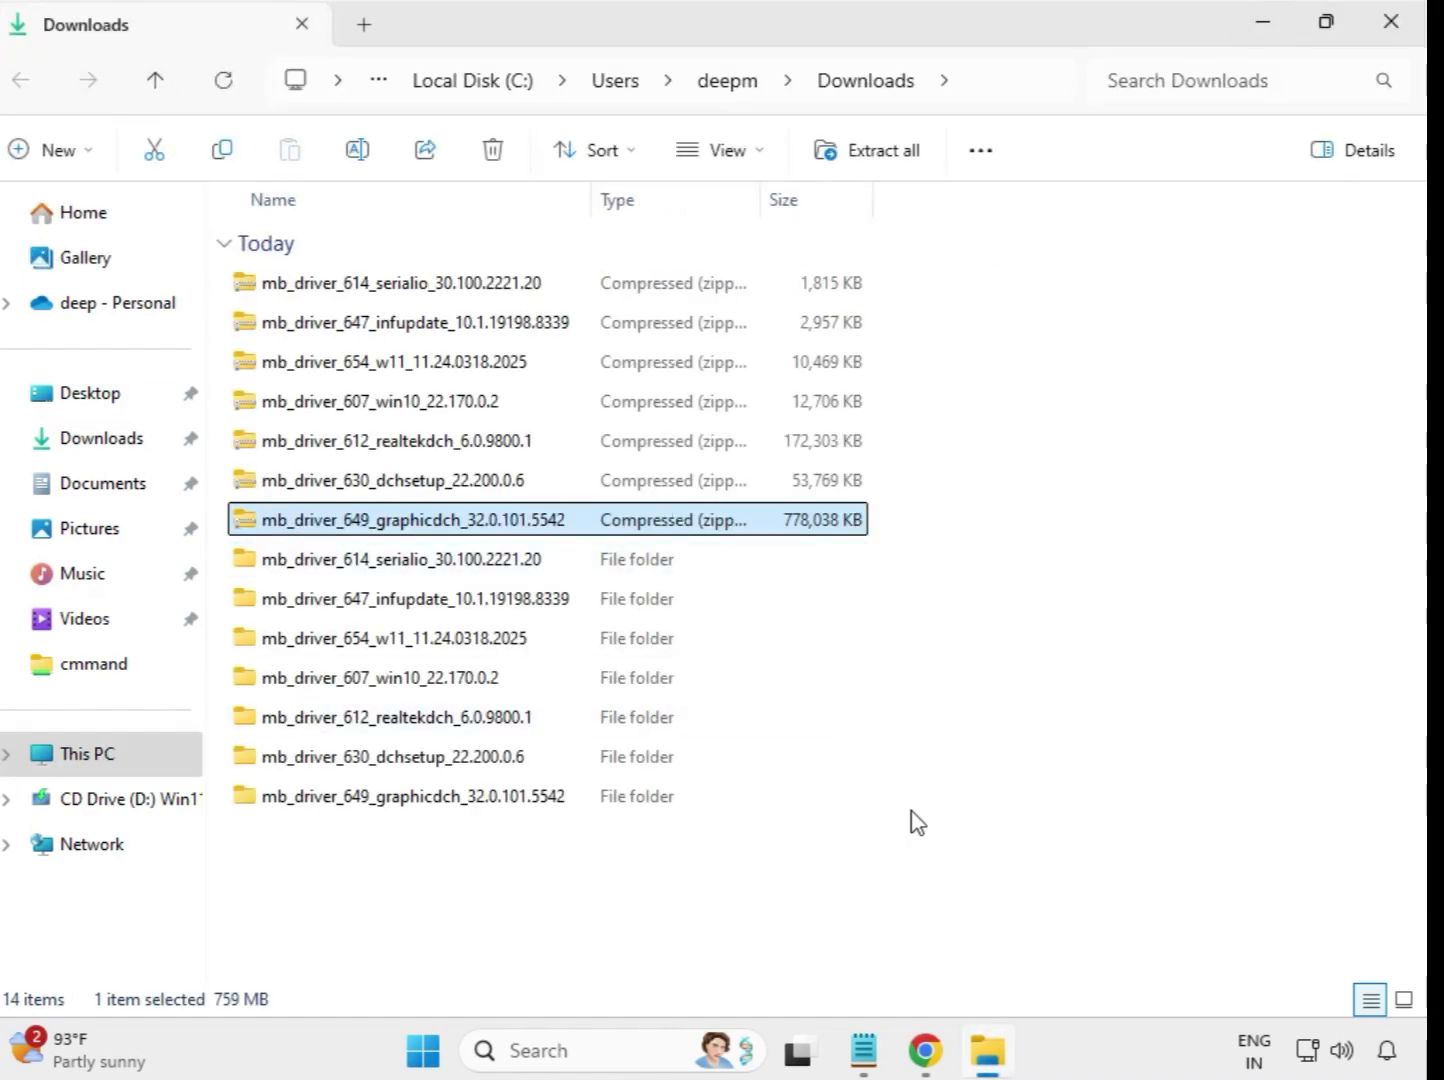
Refresh the Downloads folder listing and select the seven extracted driver folders
click(944, 845)
right_click(532, 866)
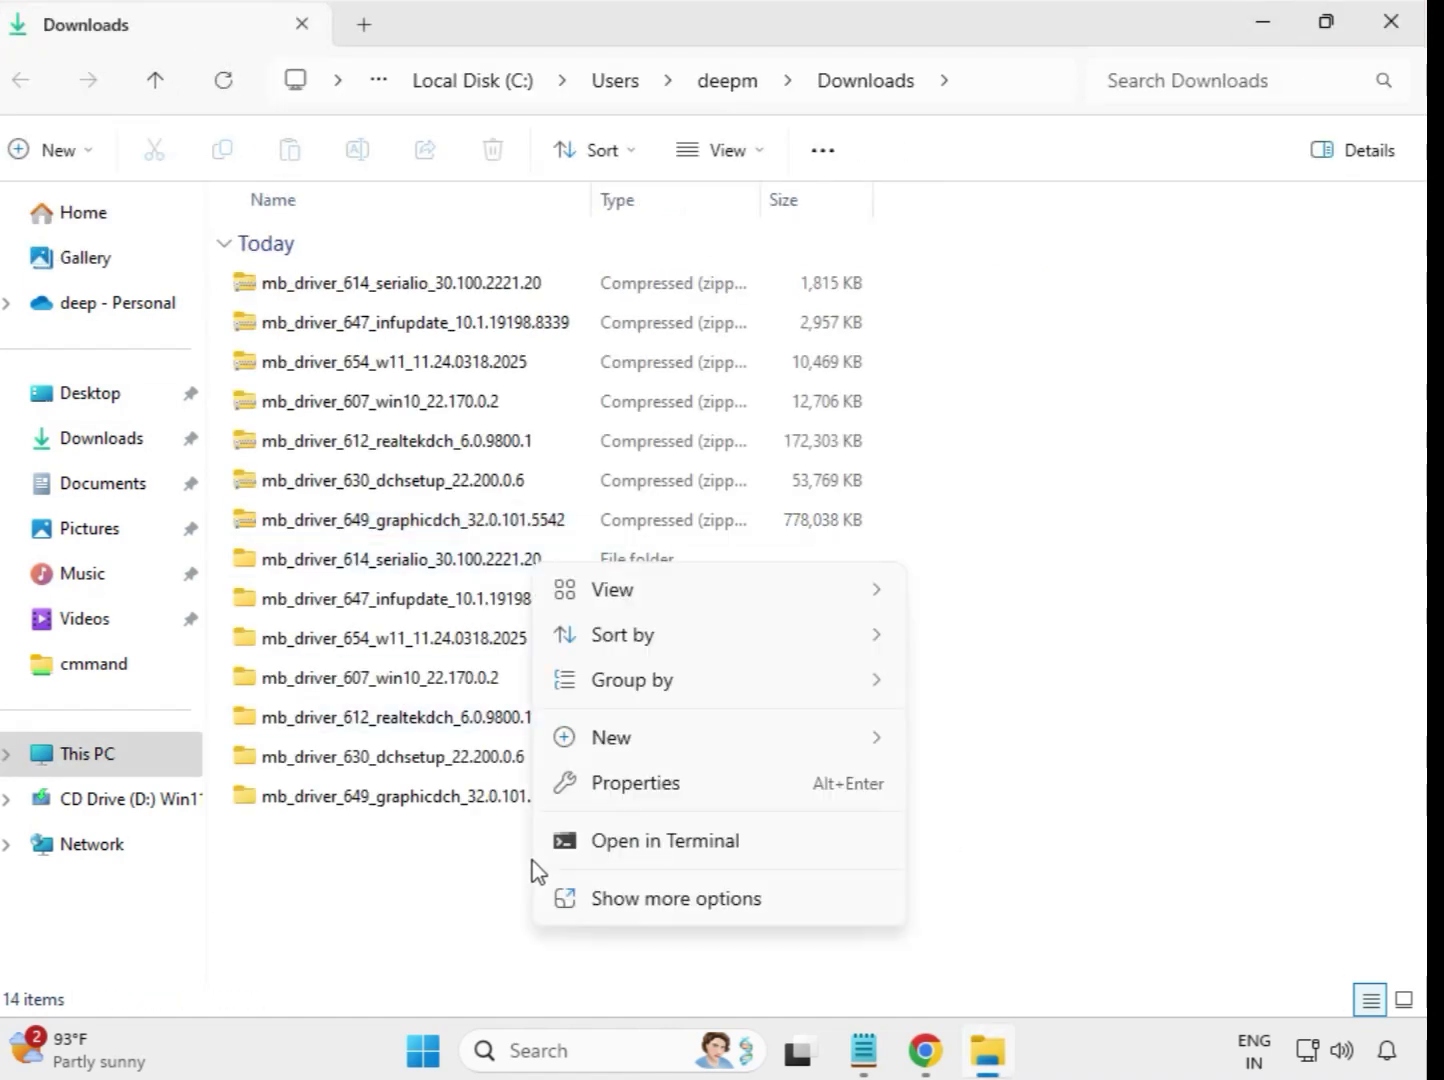
click(690, 897)
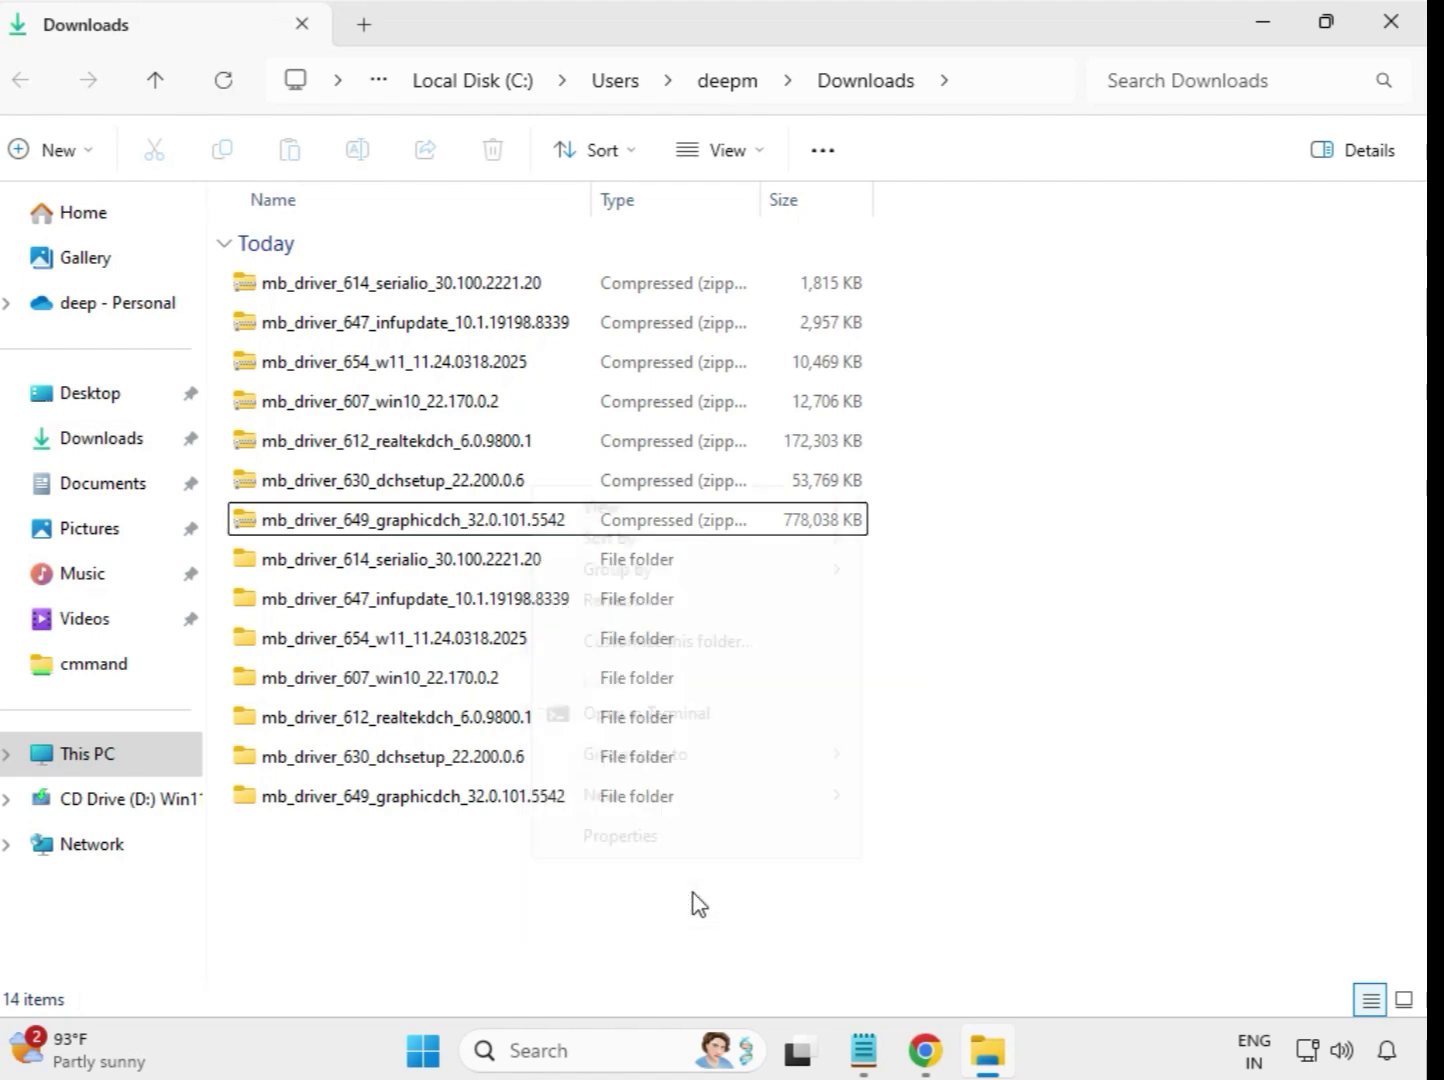
click(622, 602)
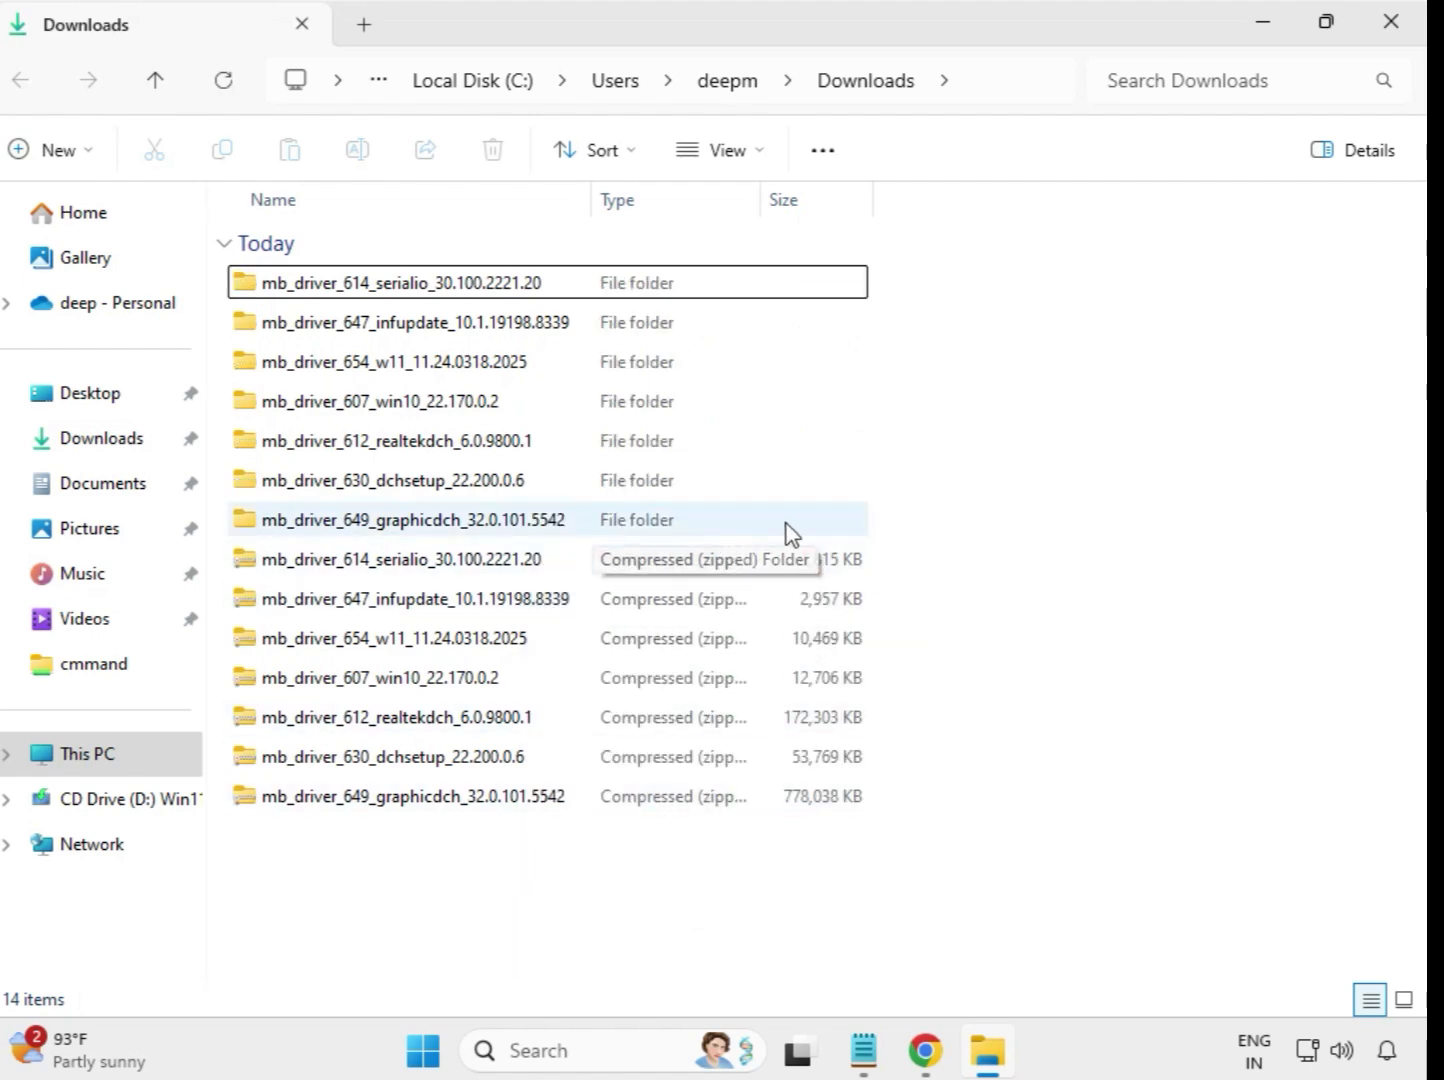
drag(882, 517, 548, 282)
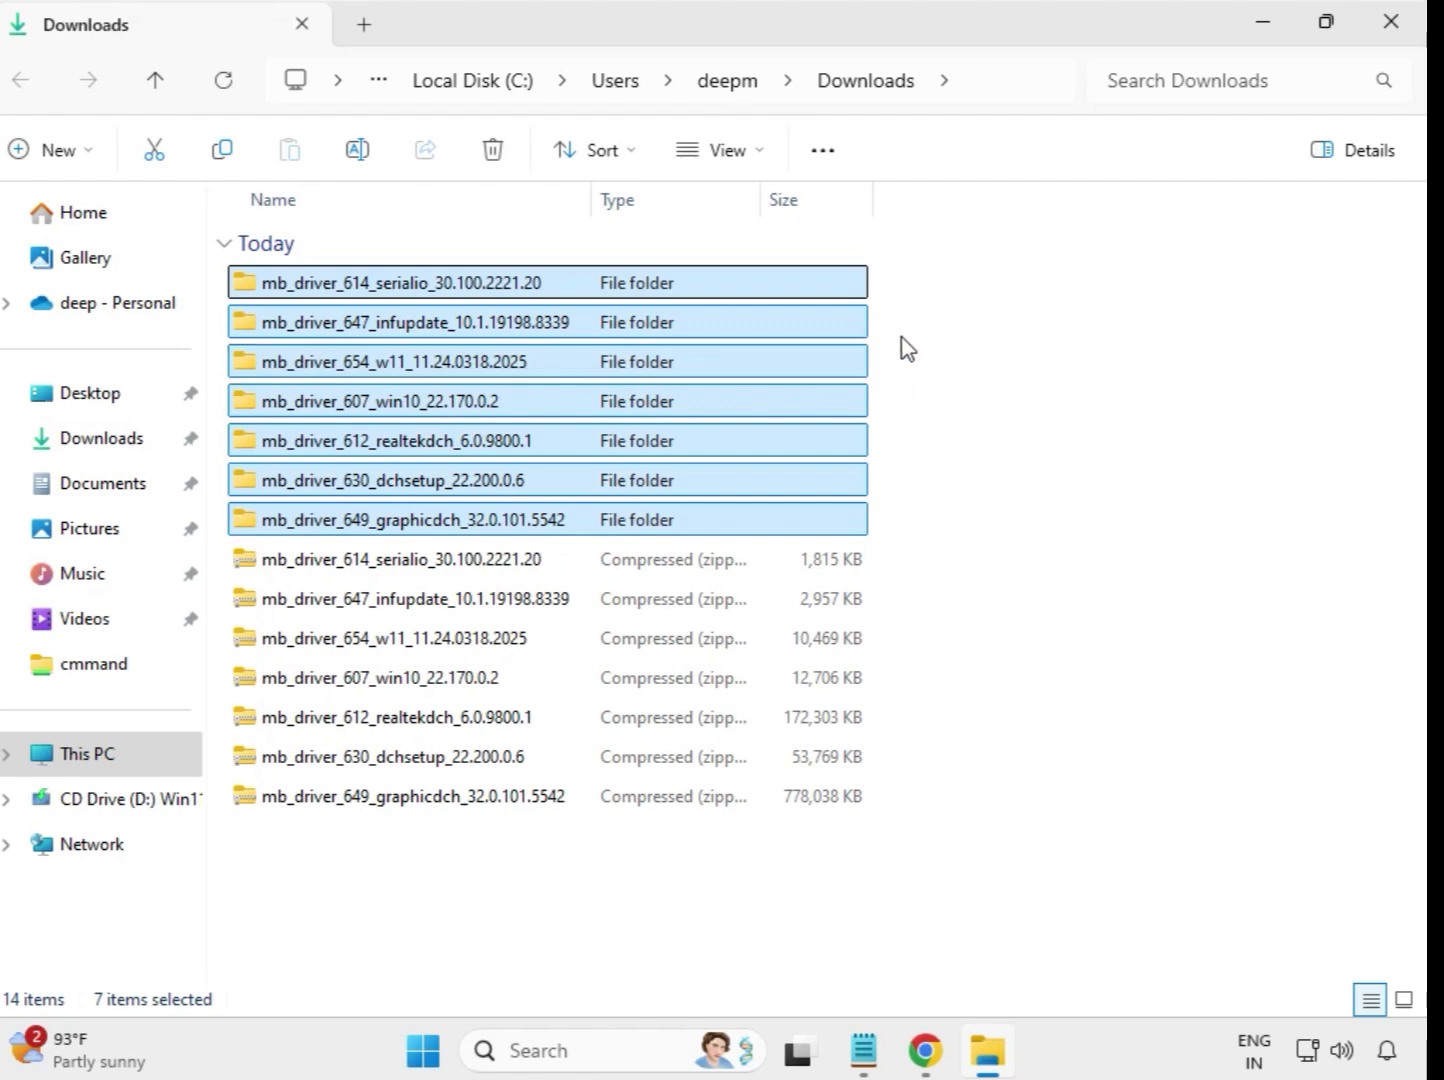
Run the mb_driver_614_serialio_30.100.2221.20 installer from its extracted folder as administrator, allow it to make changes, and dismiss the compatibility assistant
click(432, 285)
double_click(403, 285)
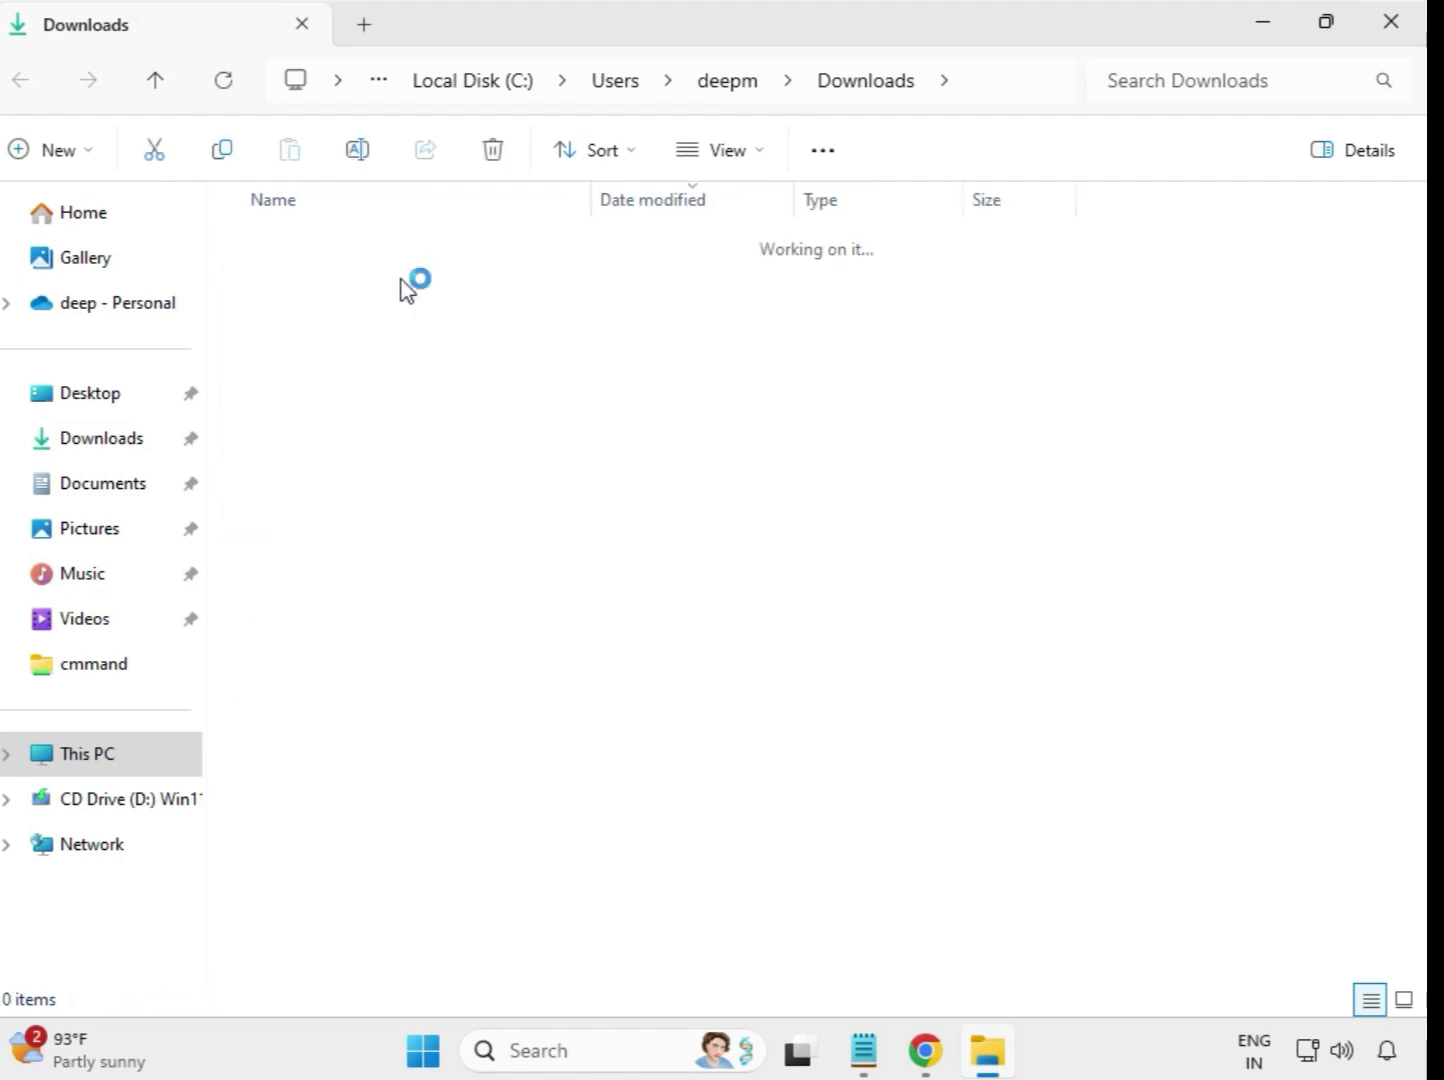
click(385, 299)
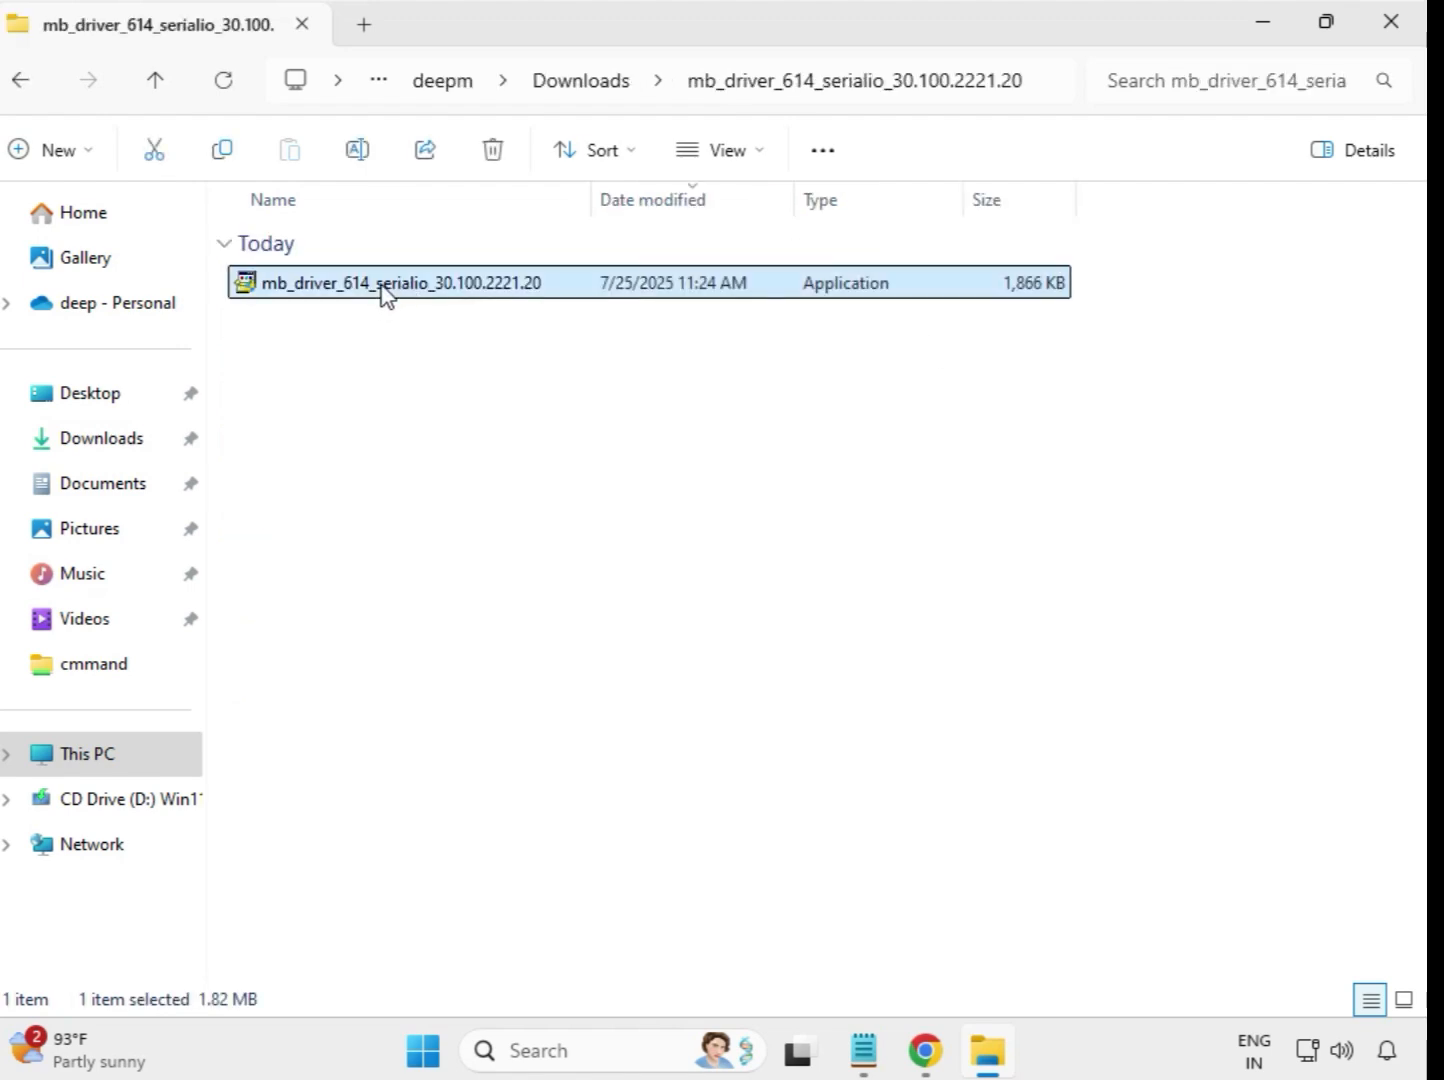
right_click(385, 293)
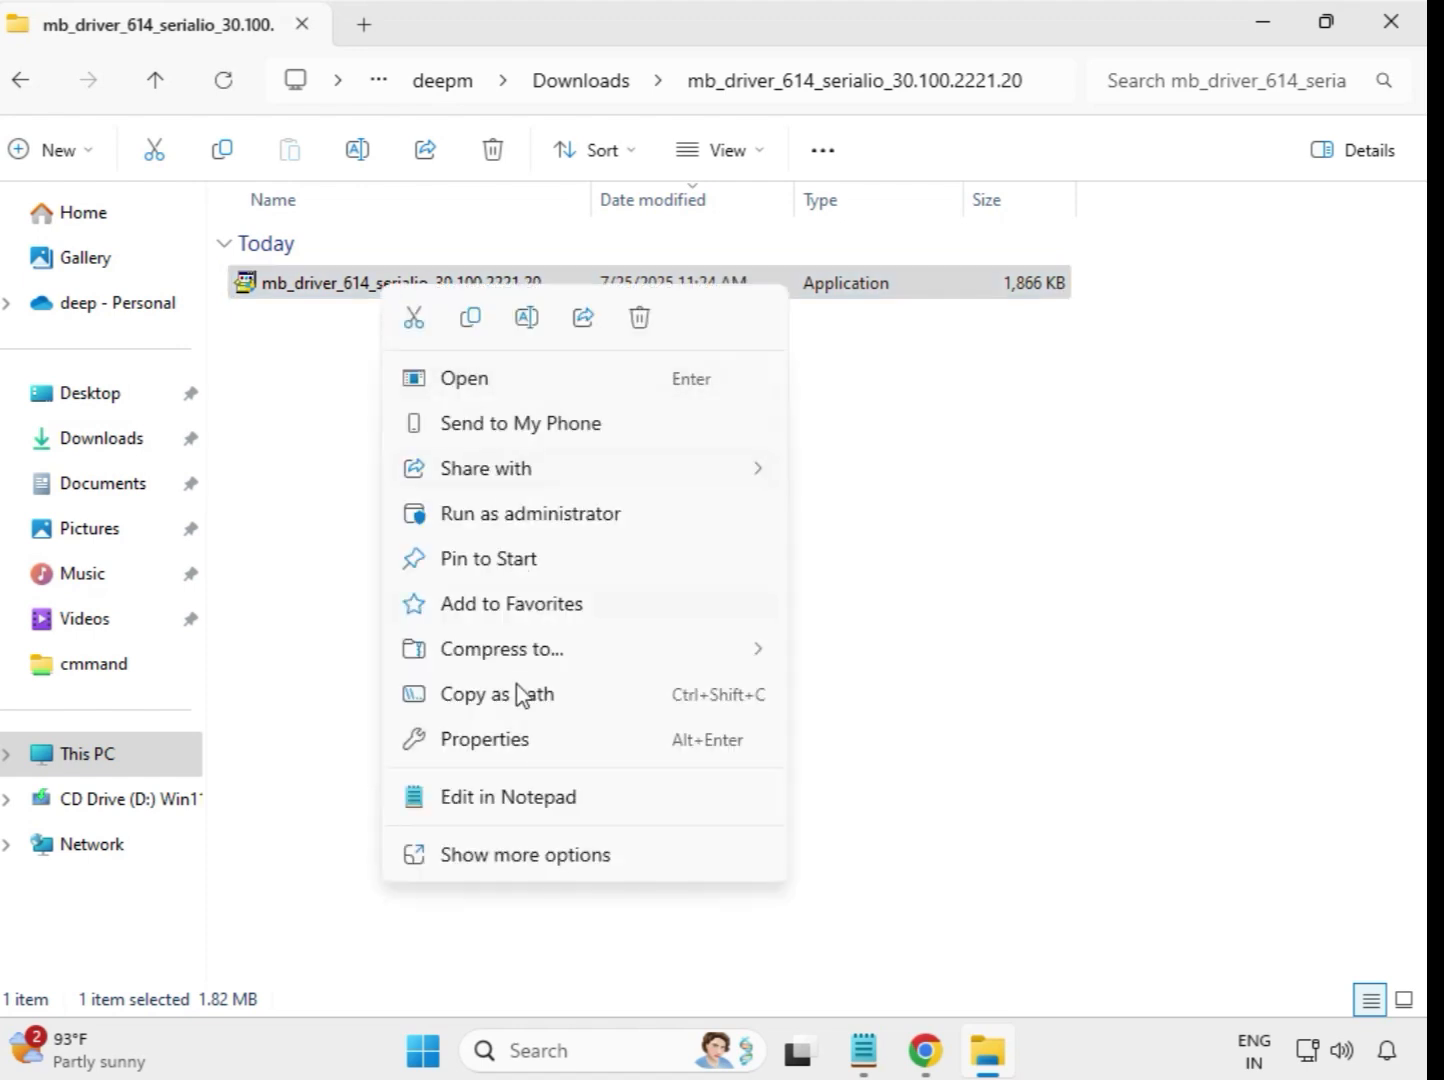
click(507, 516)
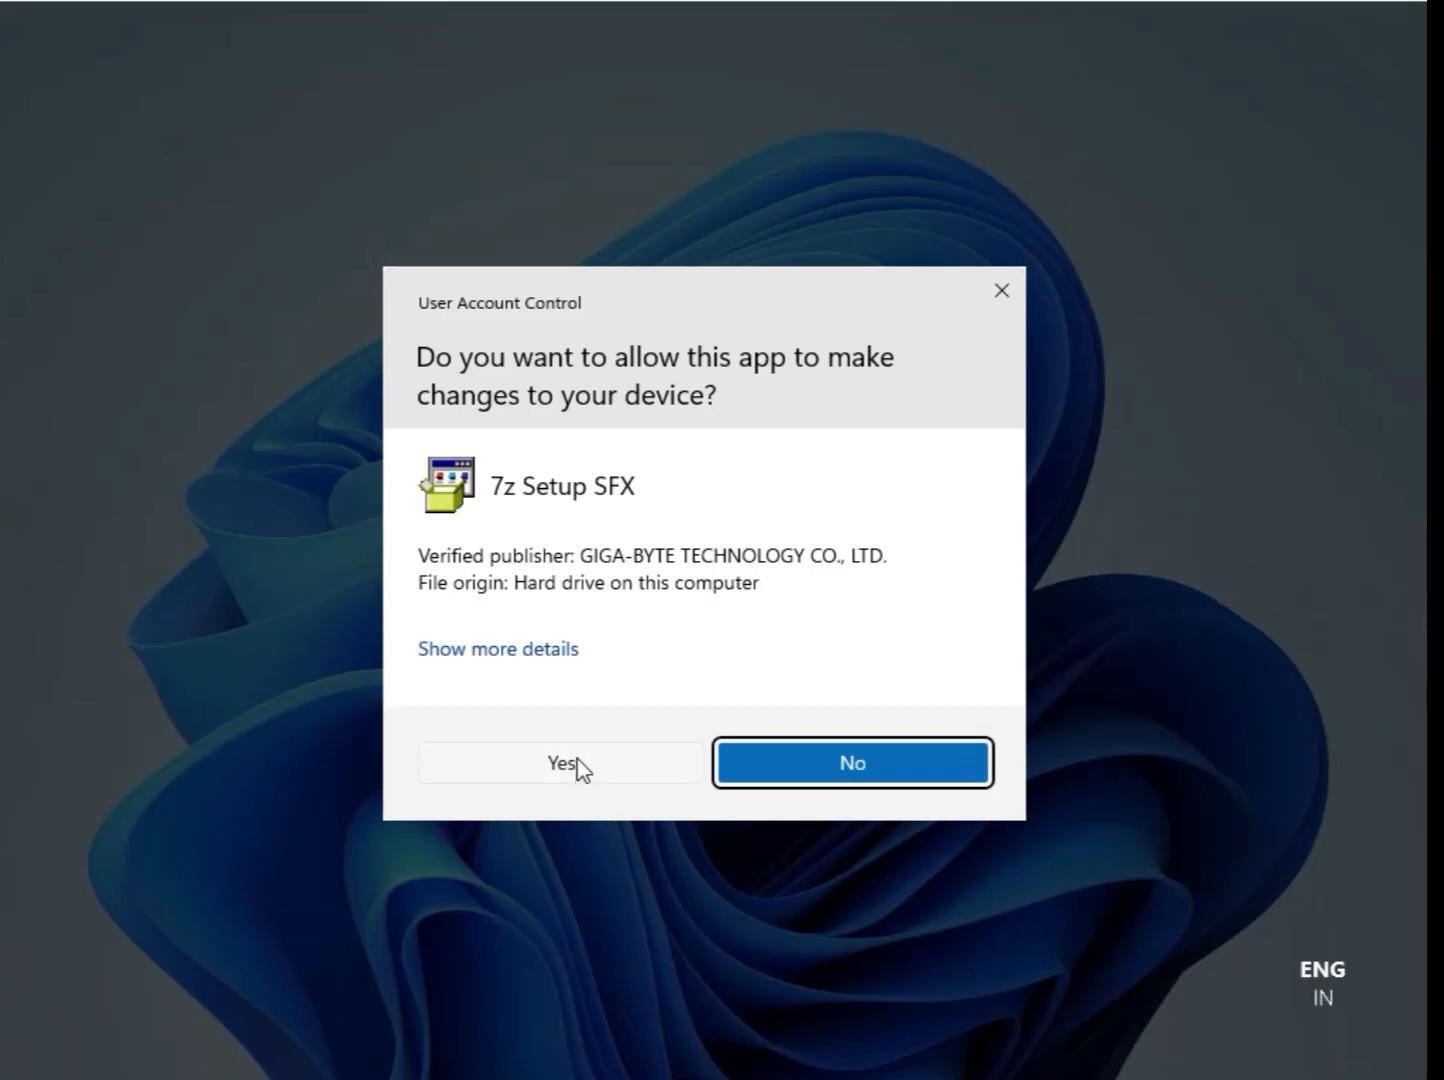
click(580, 766)
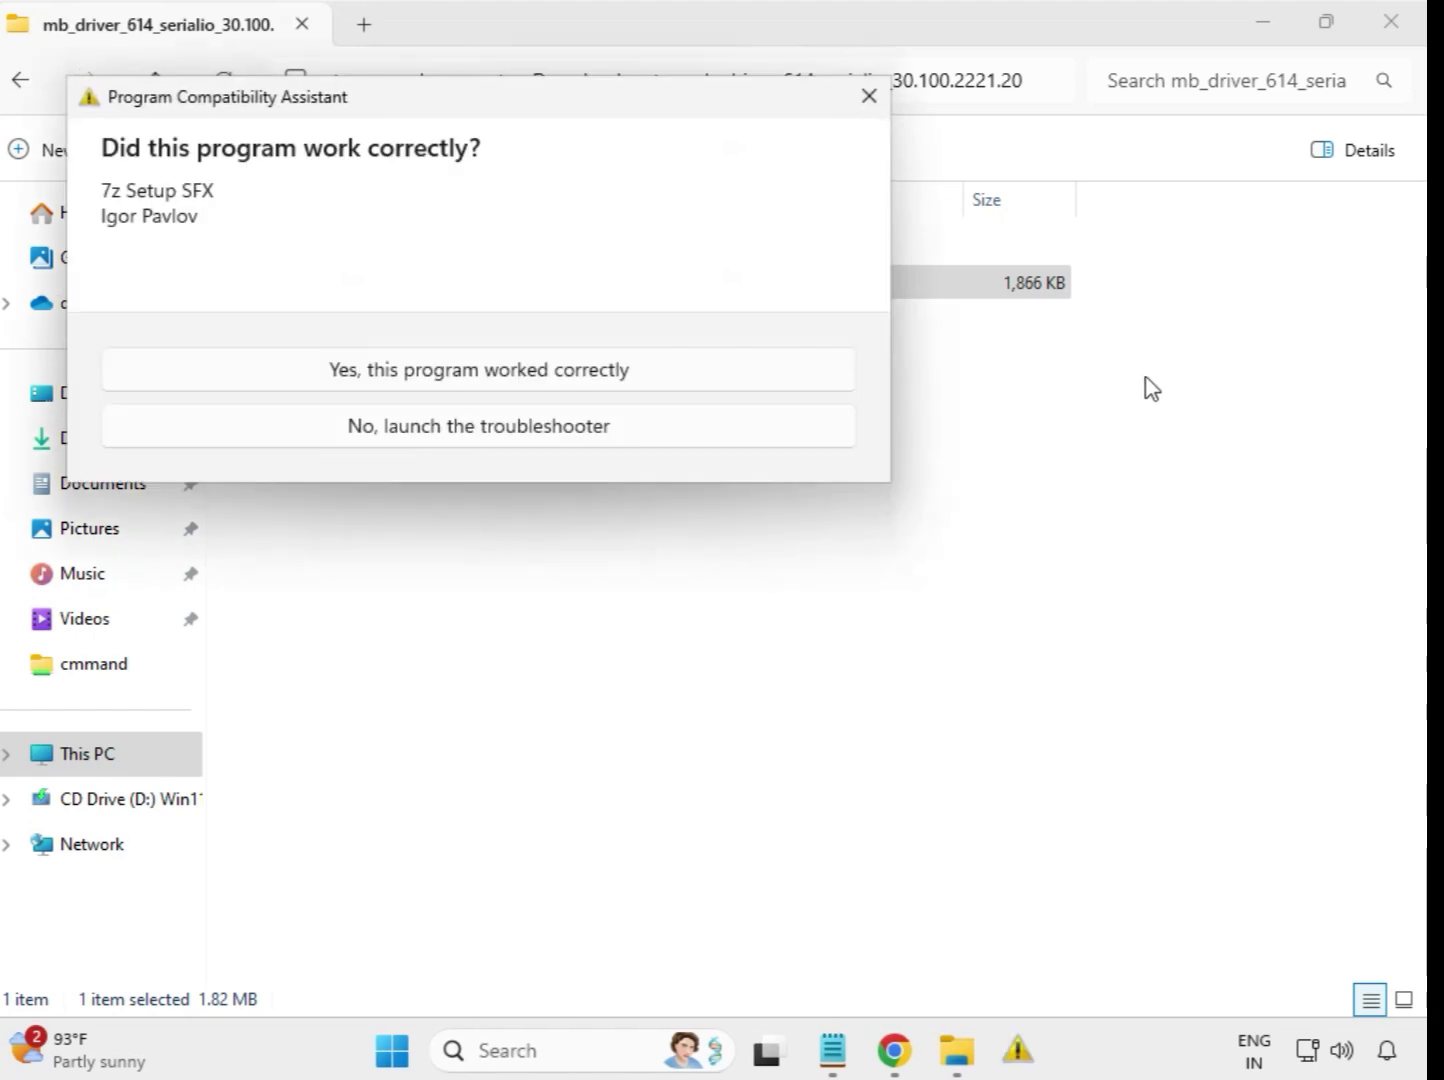
key(Escape)
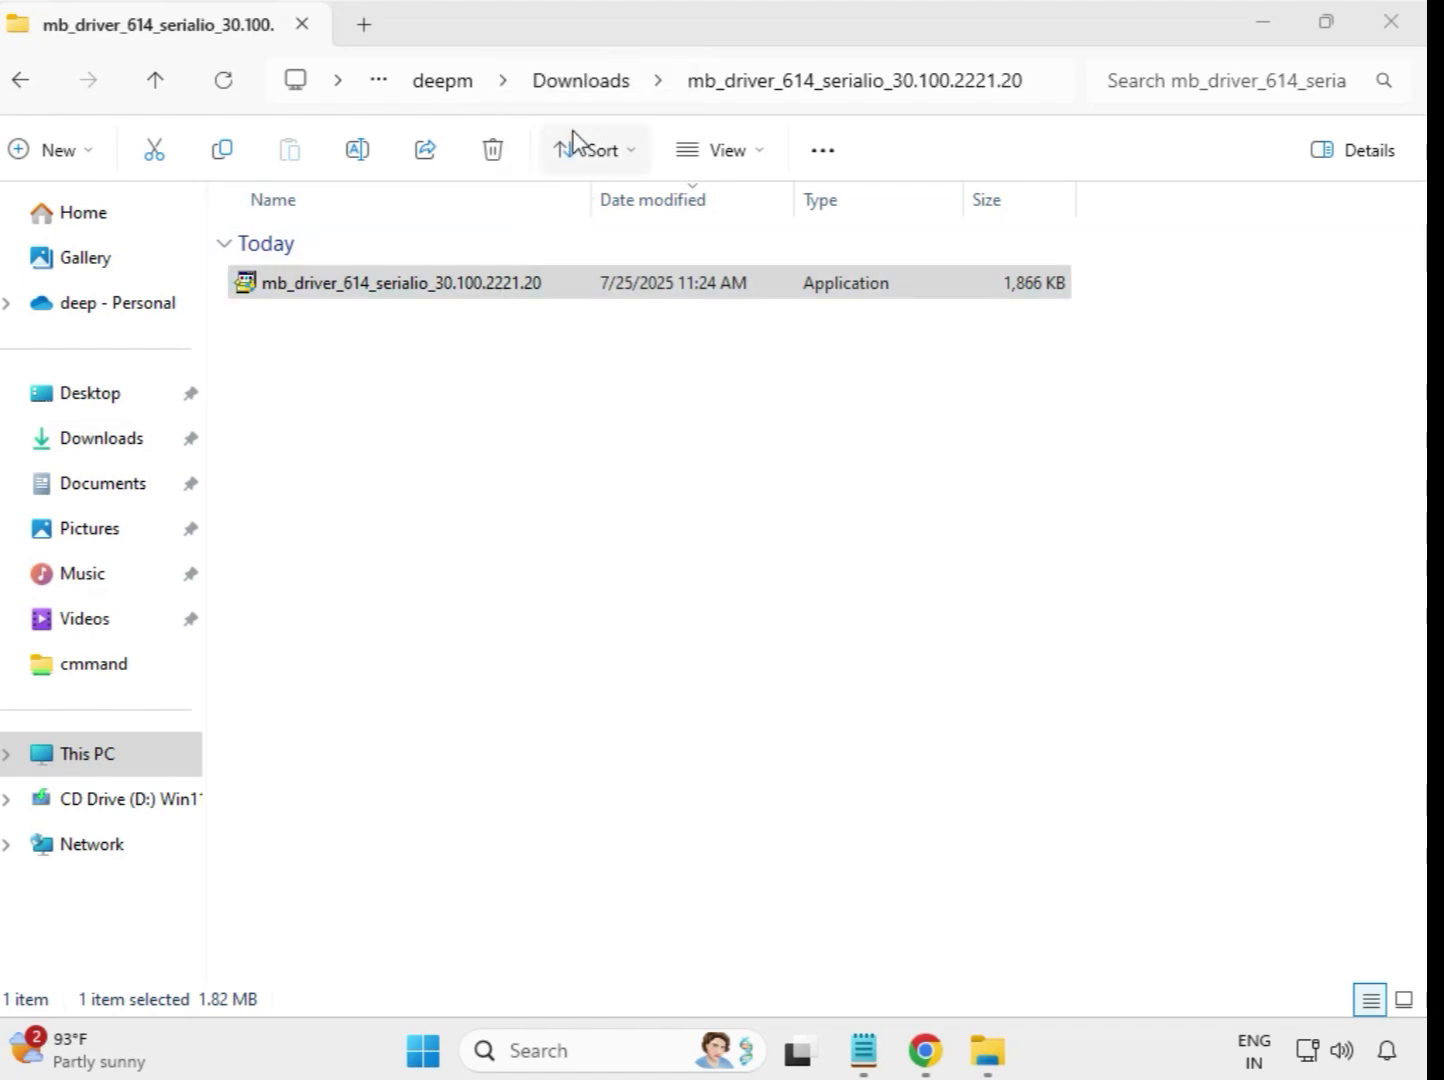
Run the mb_driver_647_infupdate_10.1.19198.8339 installer from its extracted folder in Downloads as administrator and allow it to make changes
click(26, 85)
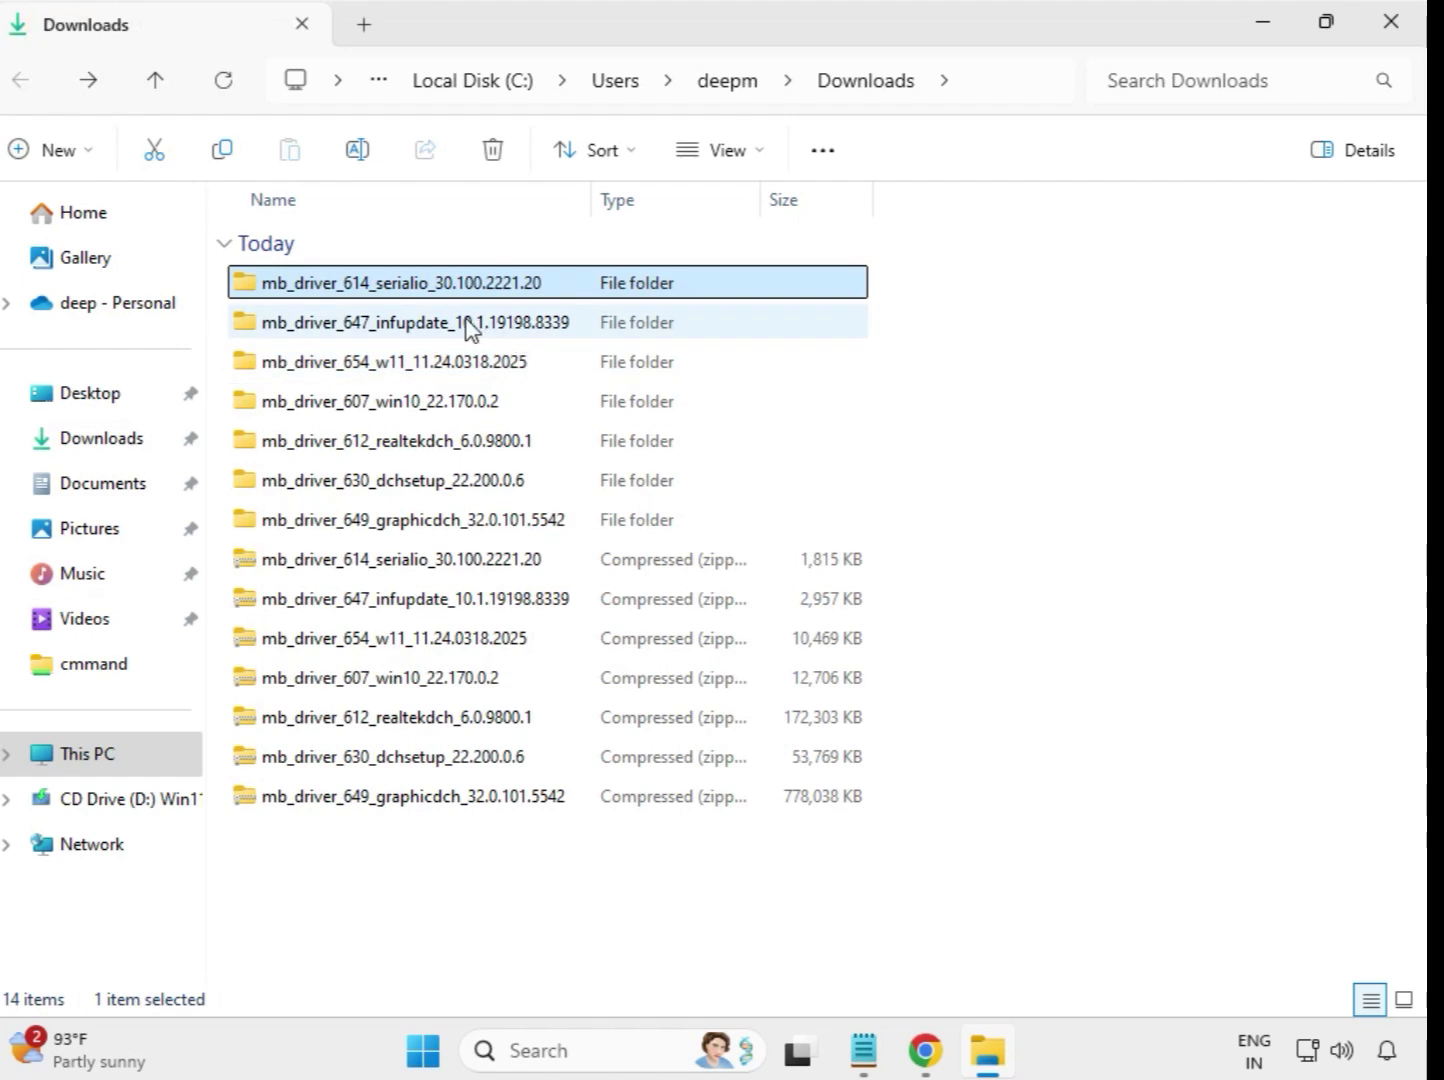
double_click(478, 323)
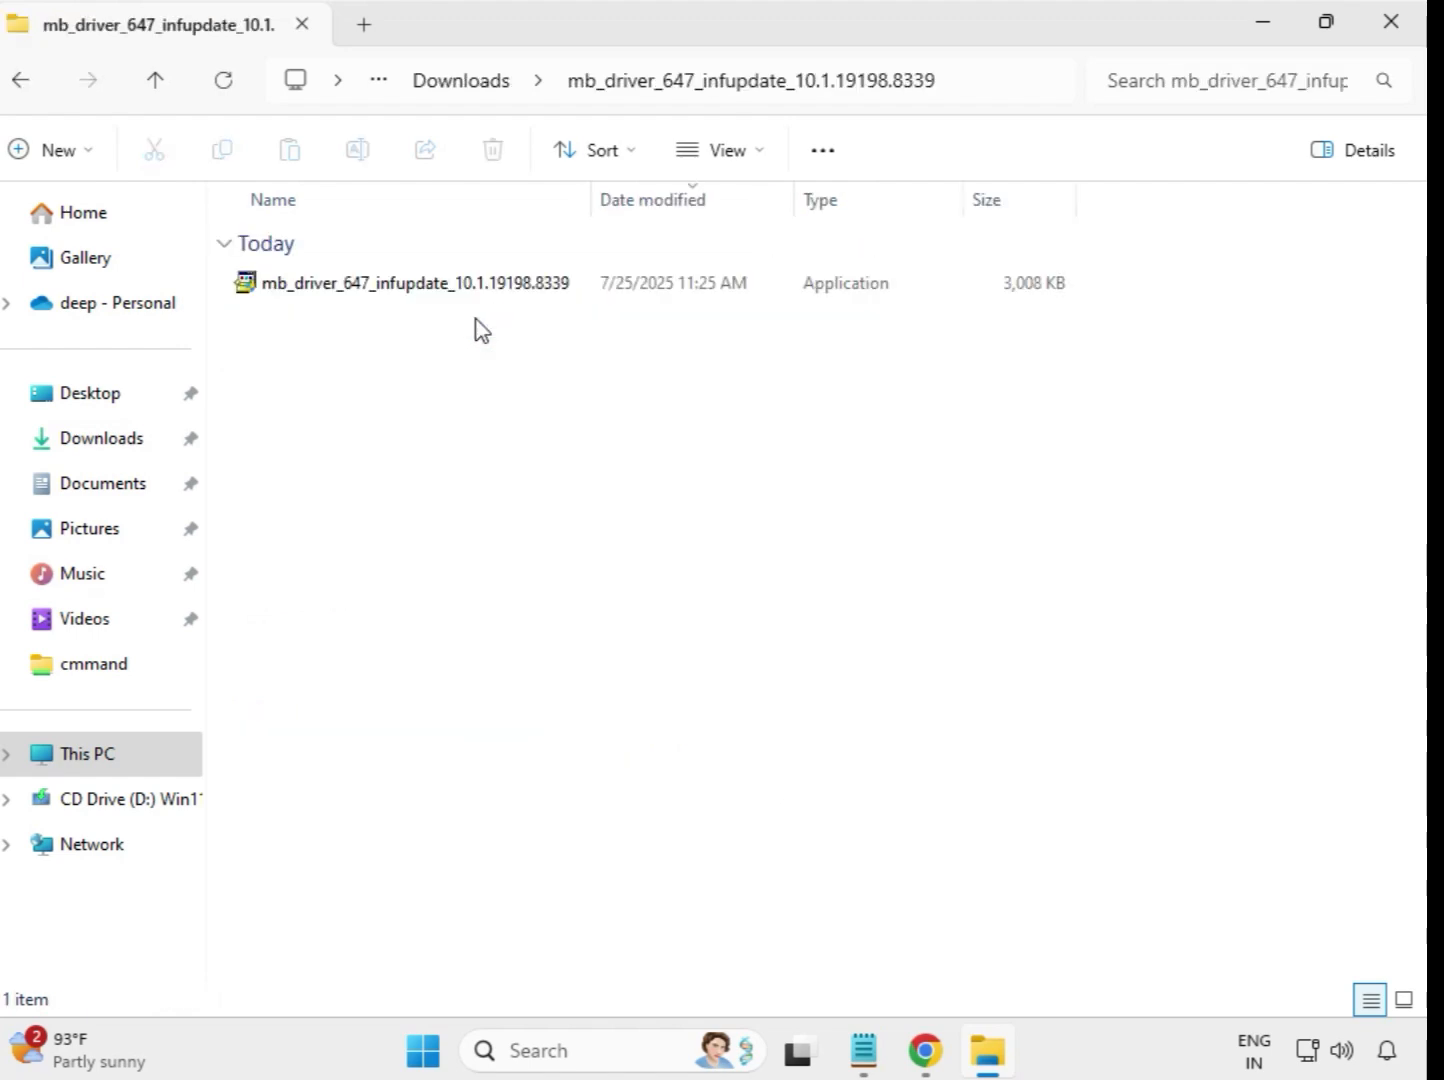
click(482, 295)
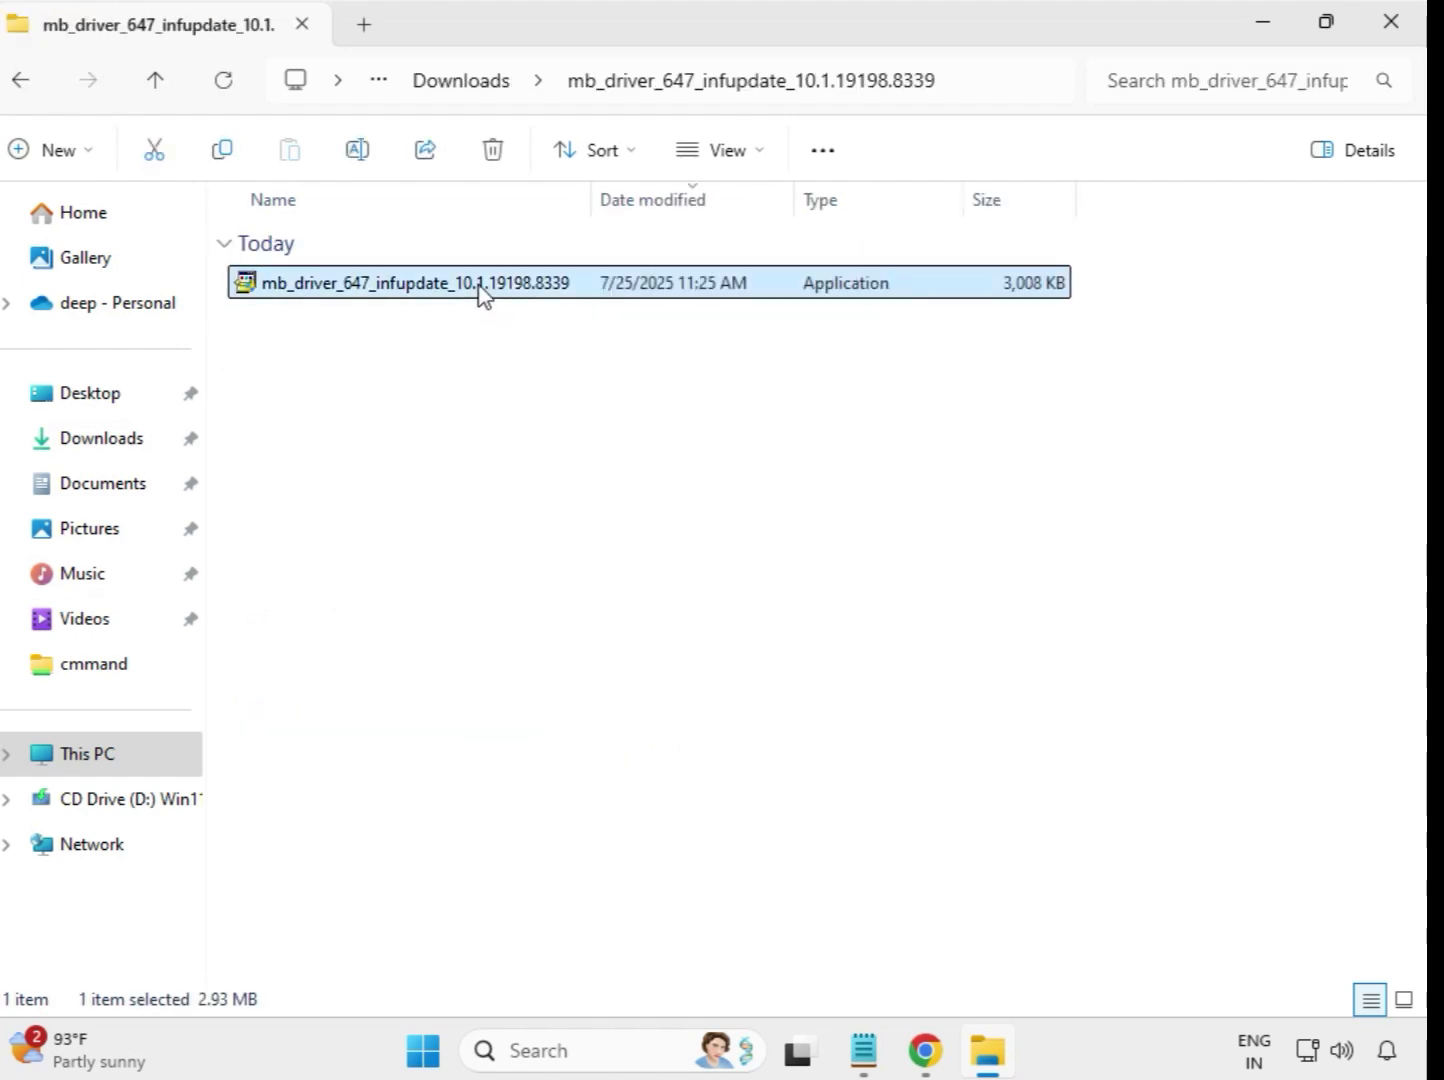
right_click(482, 295)
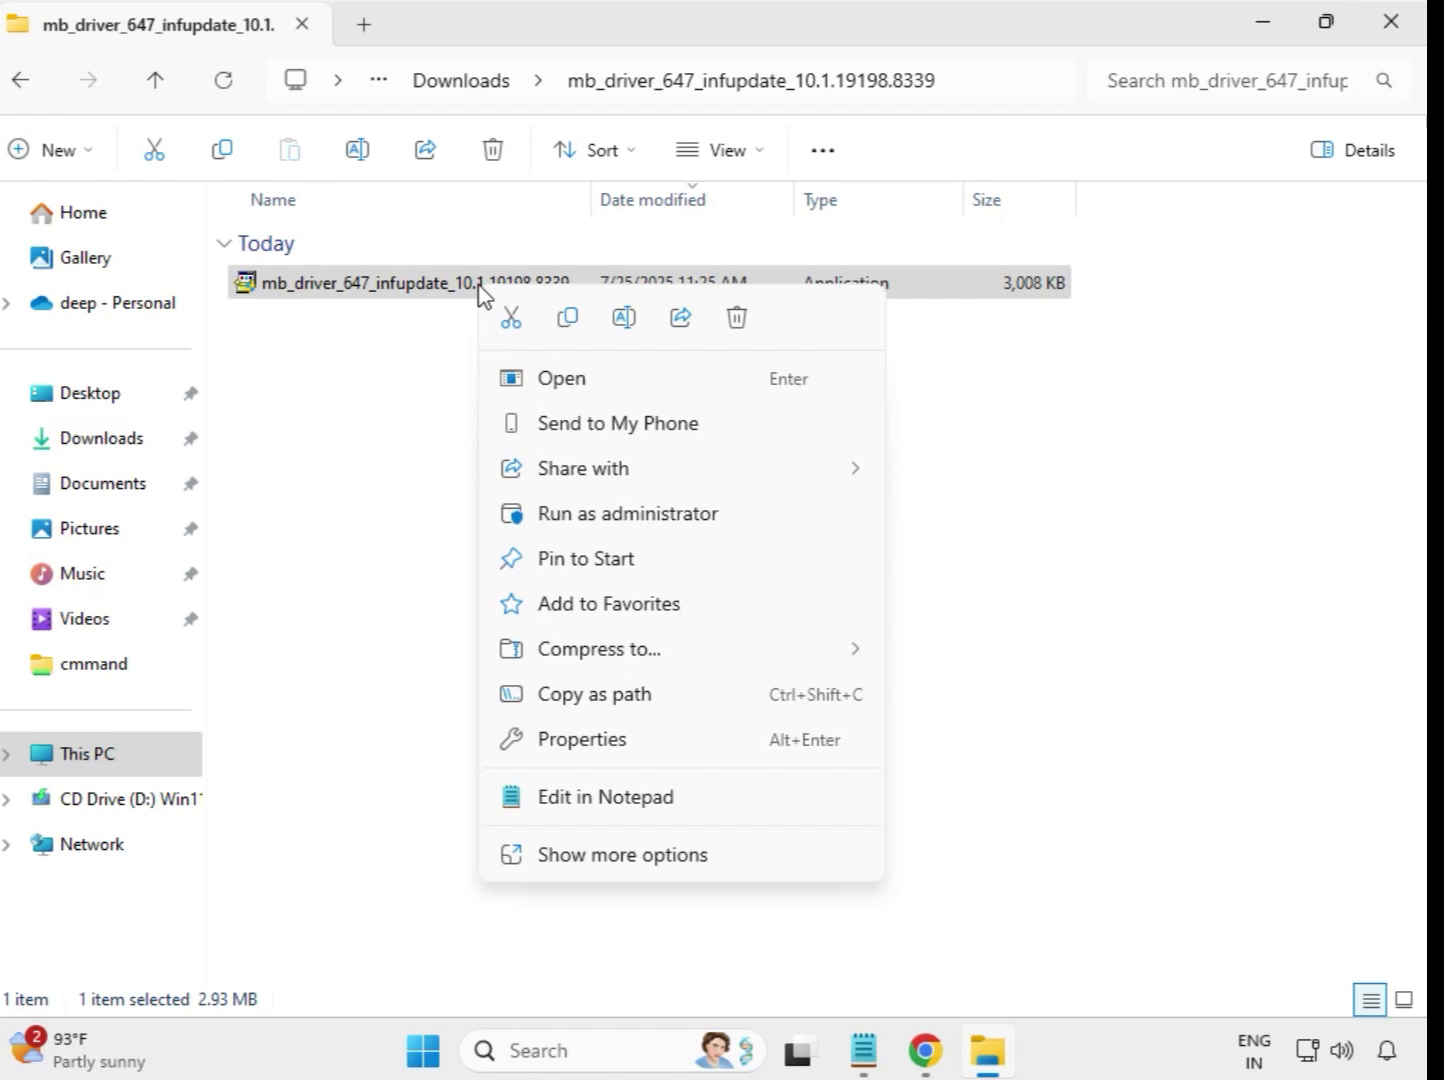
click(641, 519)
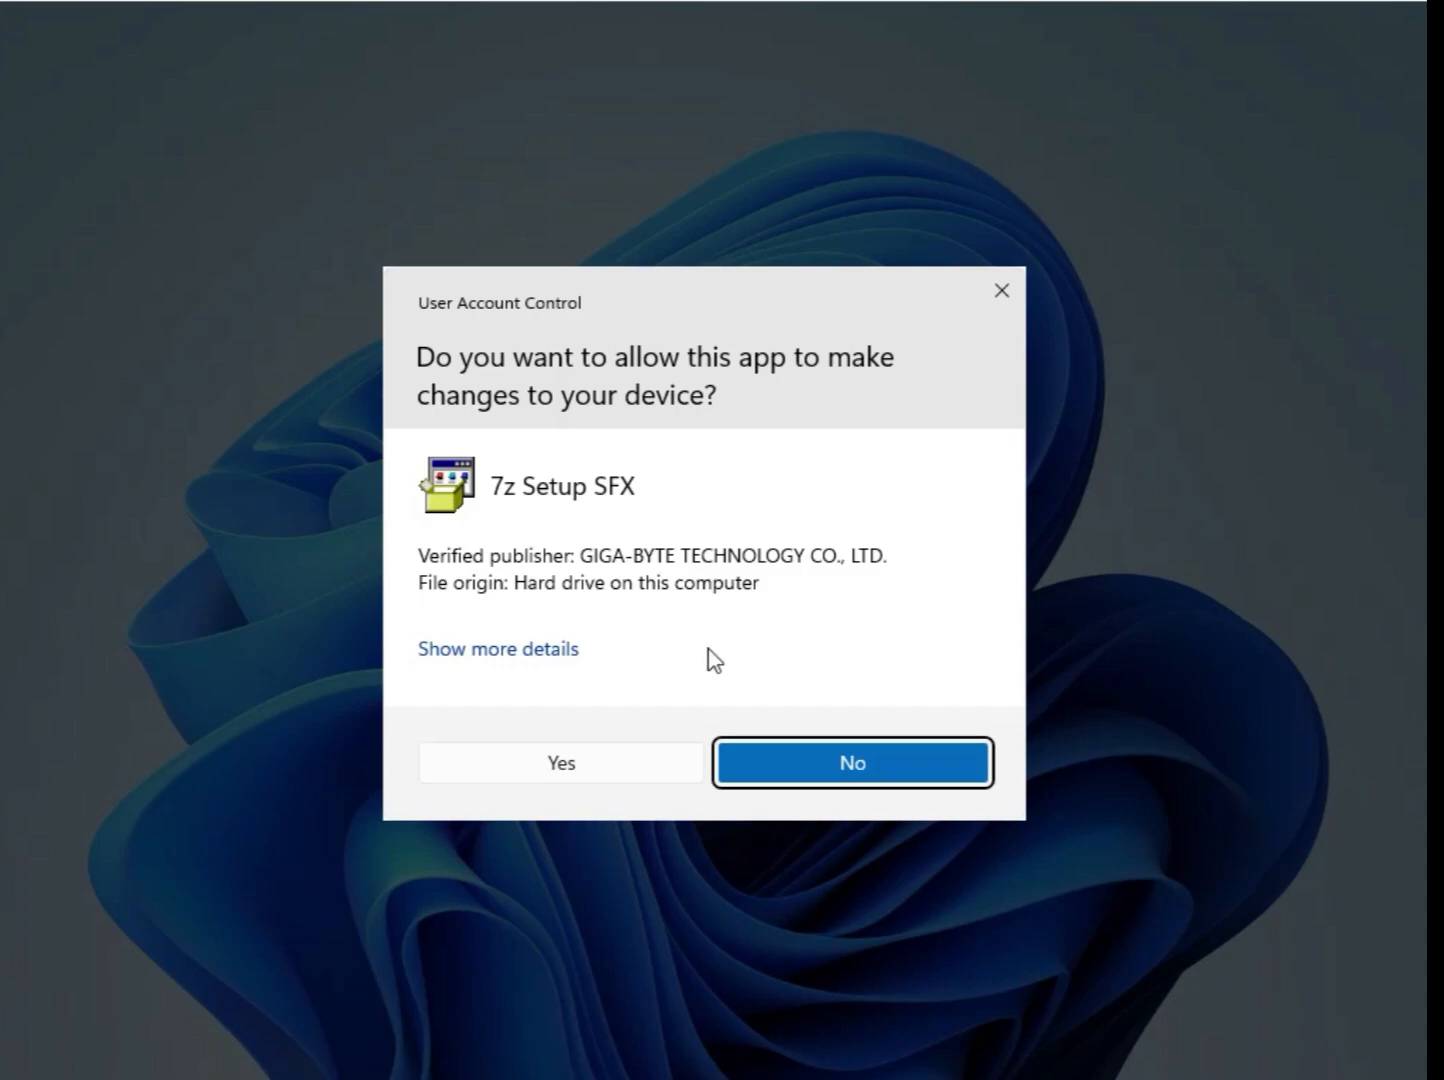
click(656, 779)
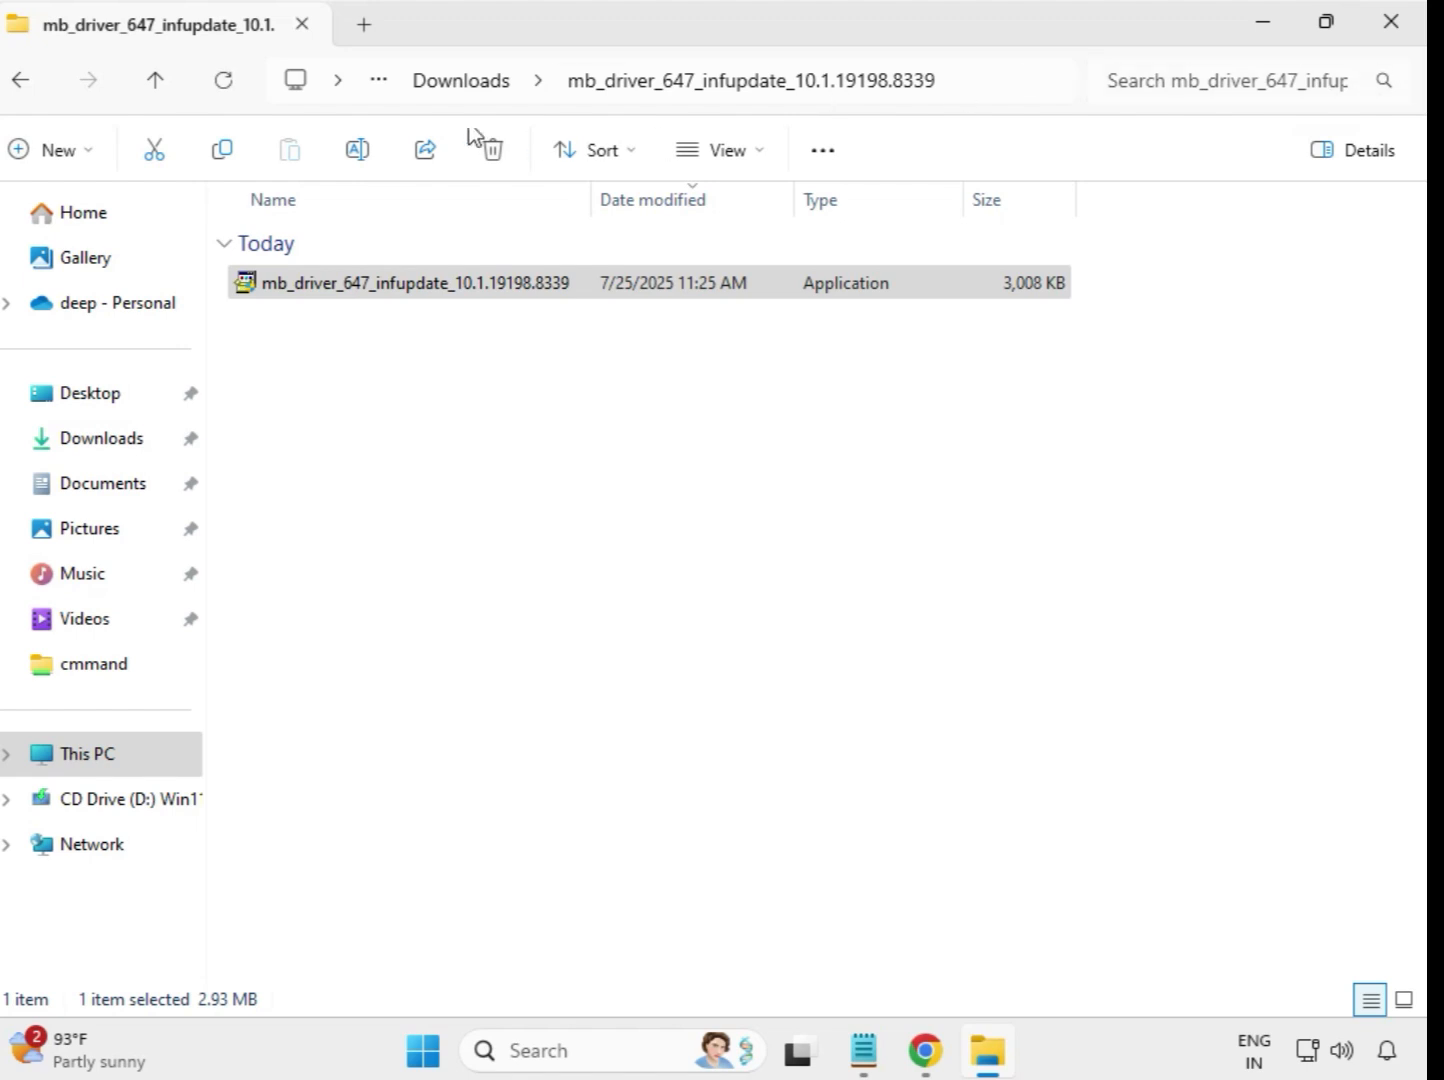
Run the mb_driver_654_w11_11.24.0318.2025 installer from its extracted folder in Downloads as administrator and allow it to make changes
click(435, 92)
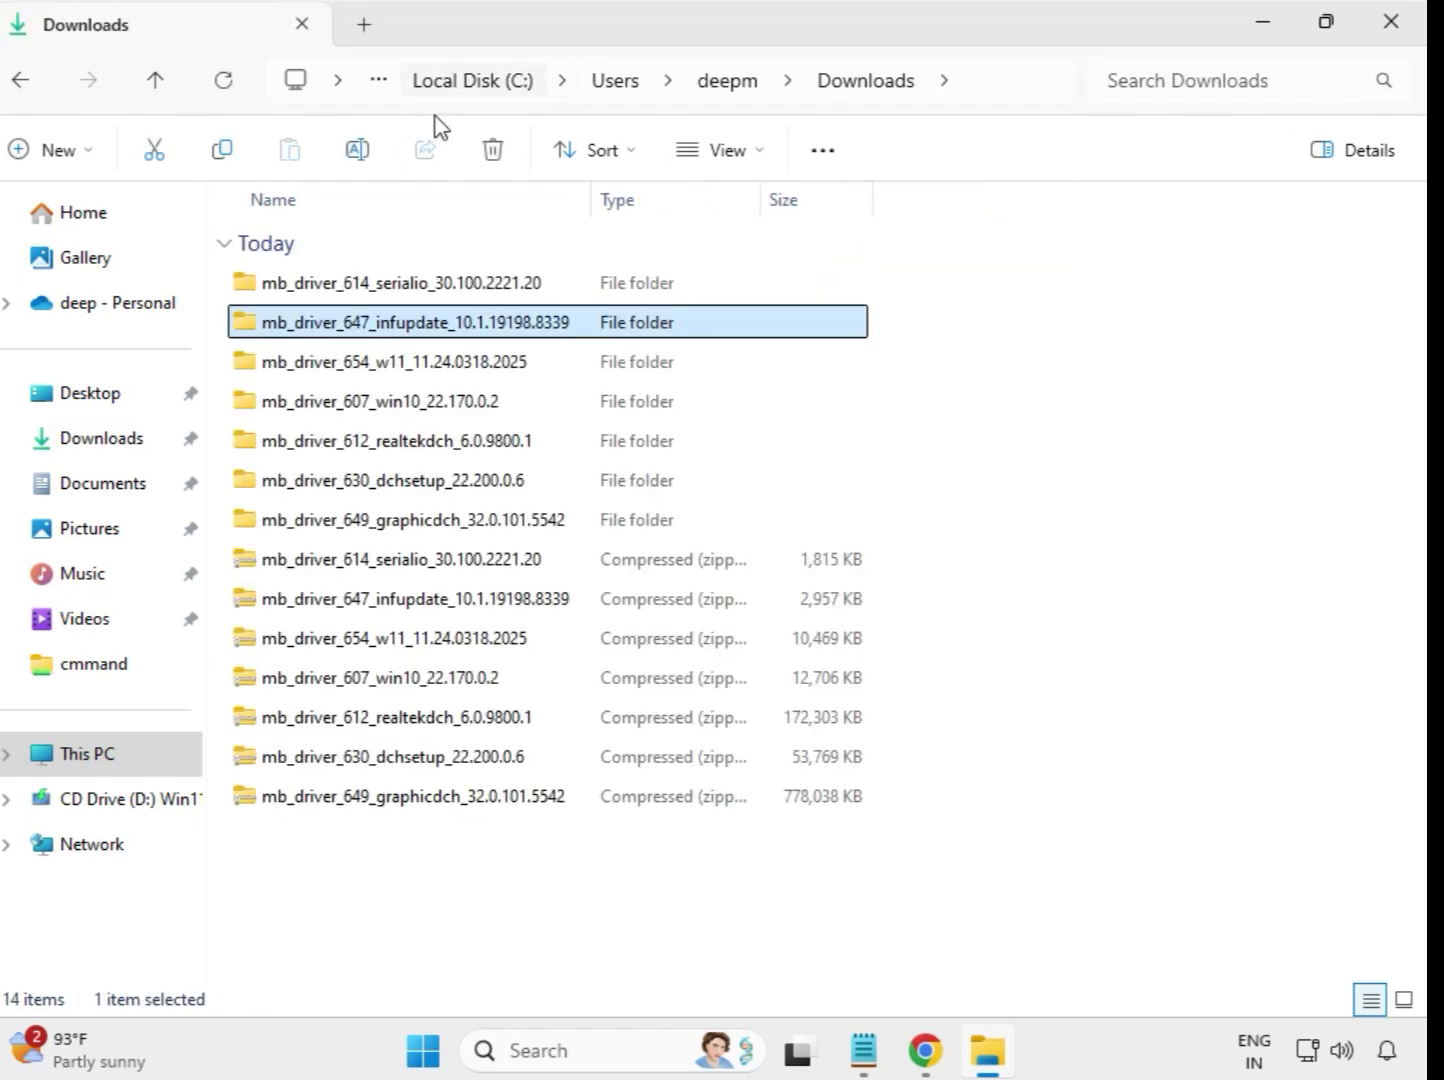
double_click(406, 368)
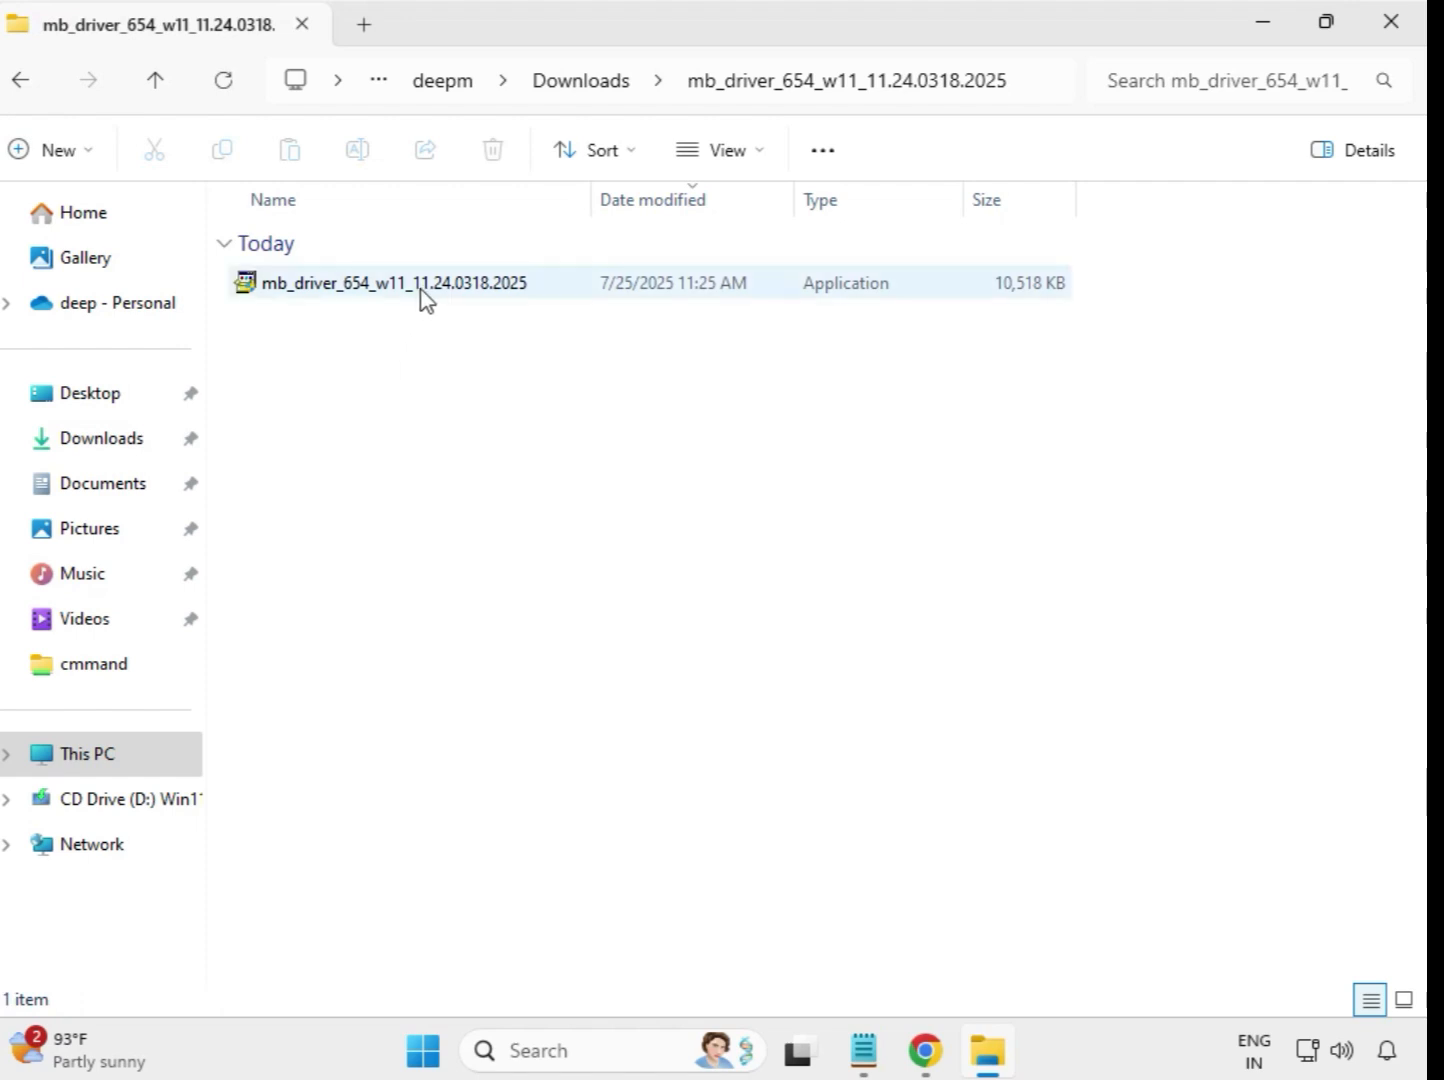
click(424, 298)
right_click(424, 298)
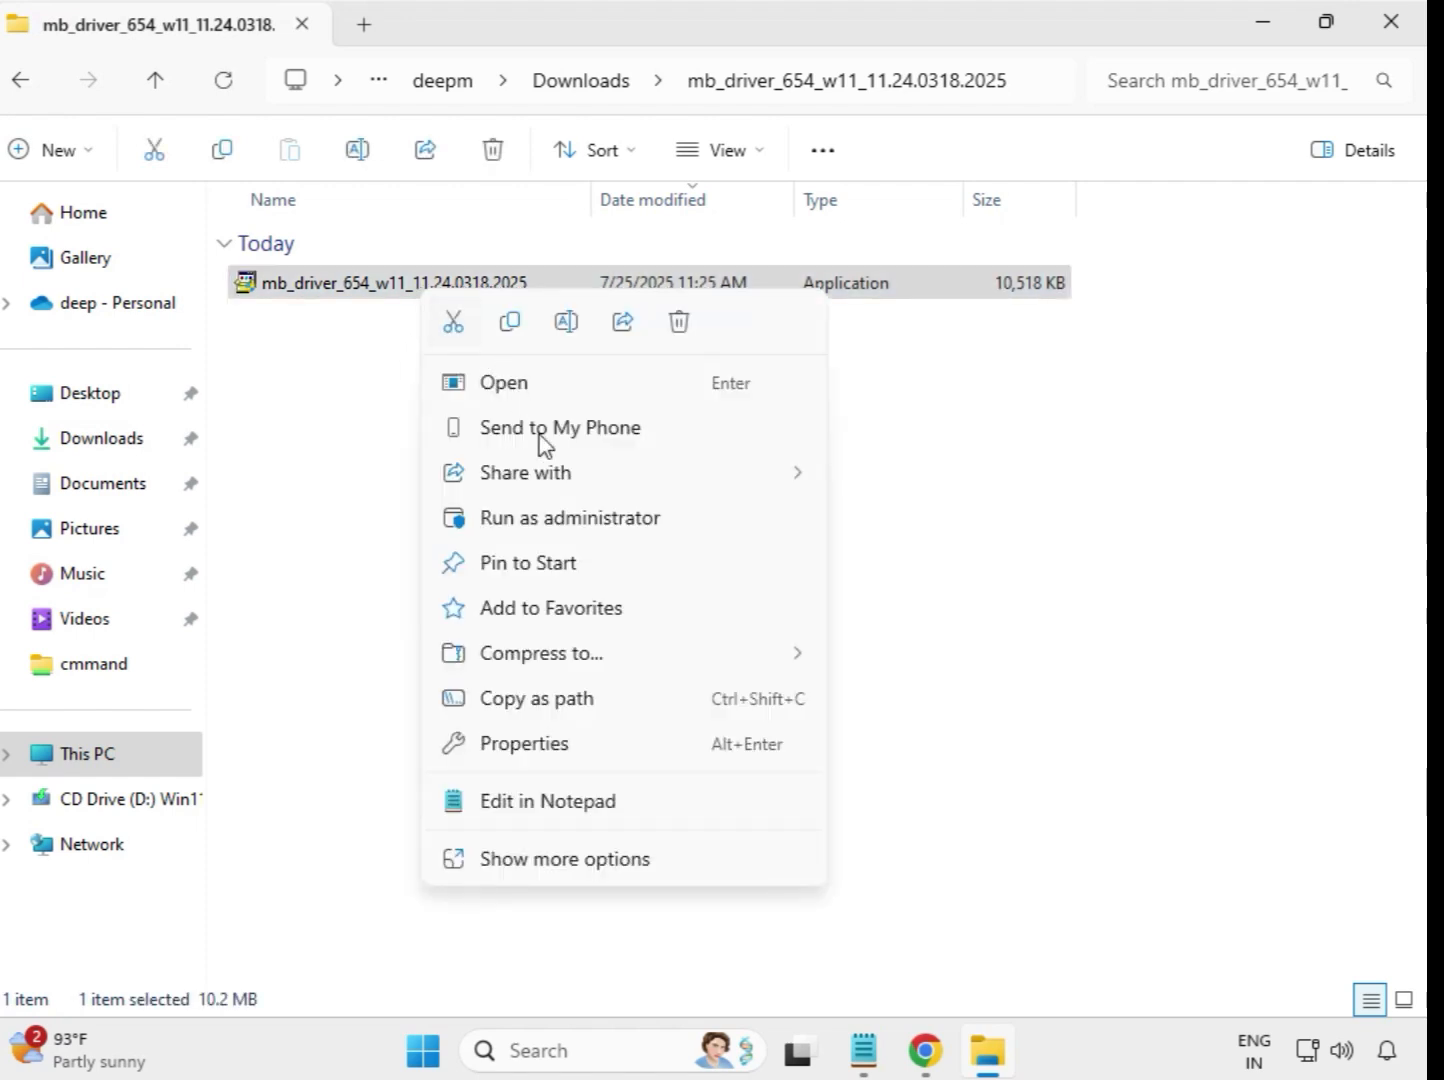
click(562, 519)
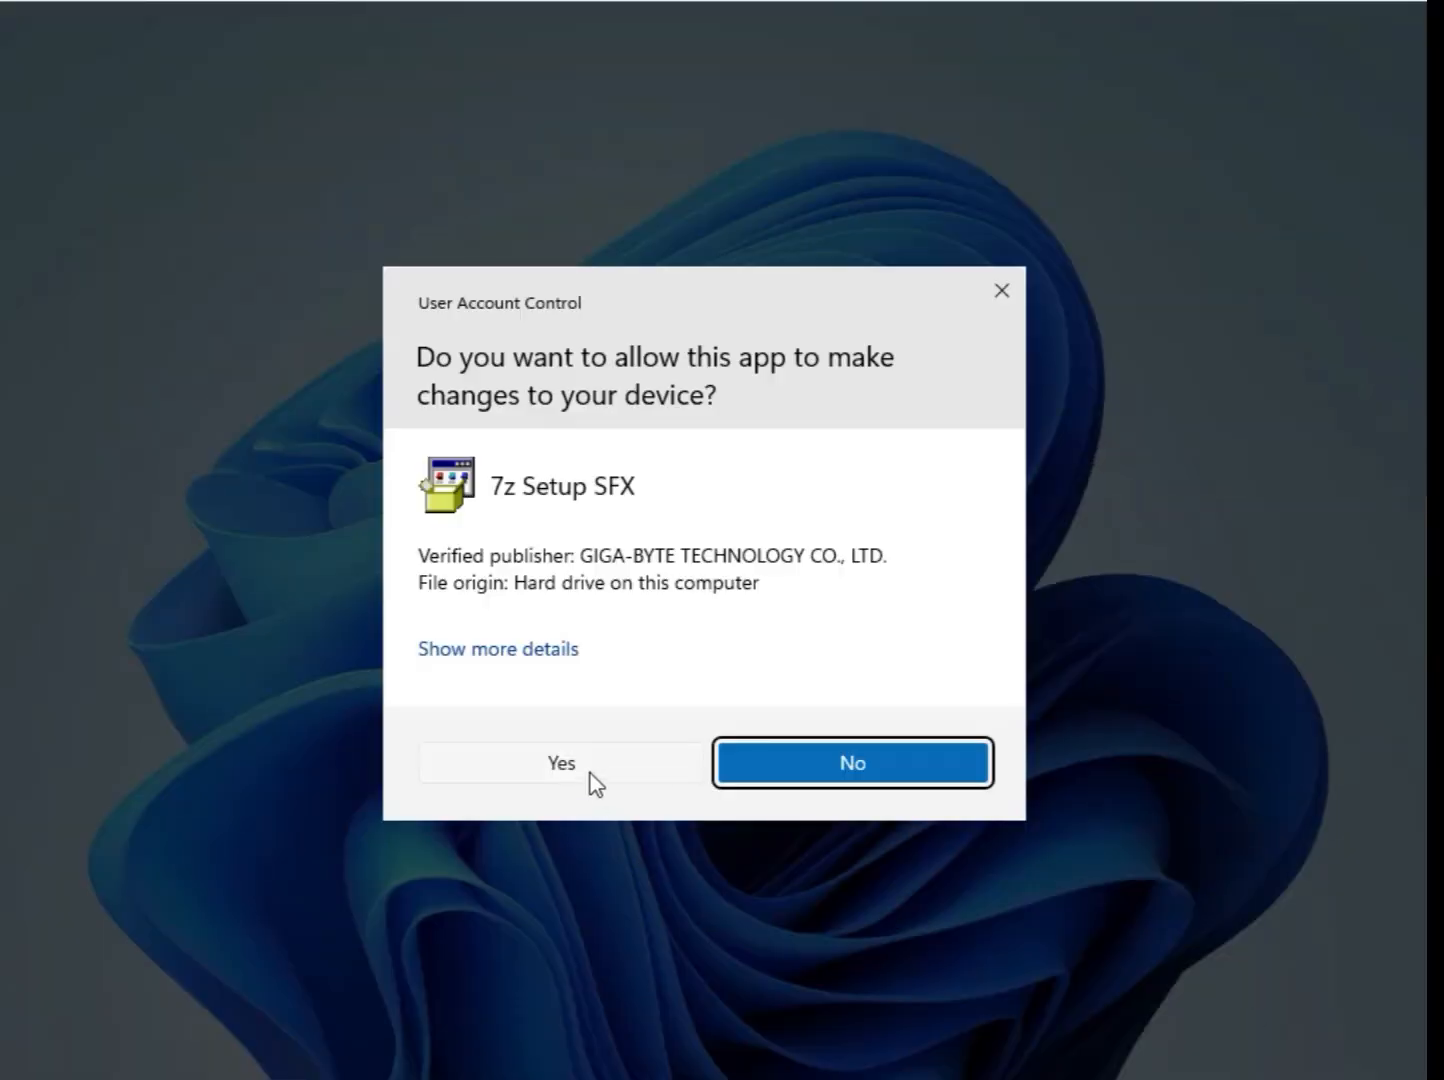
click(593, 781)
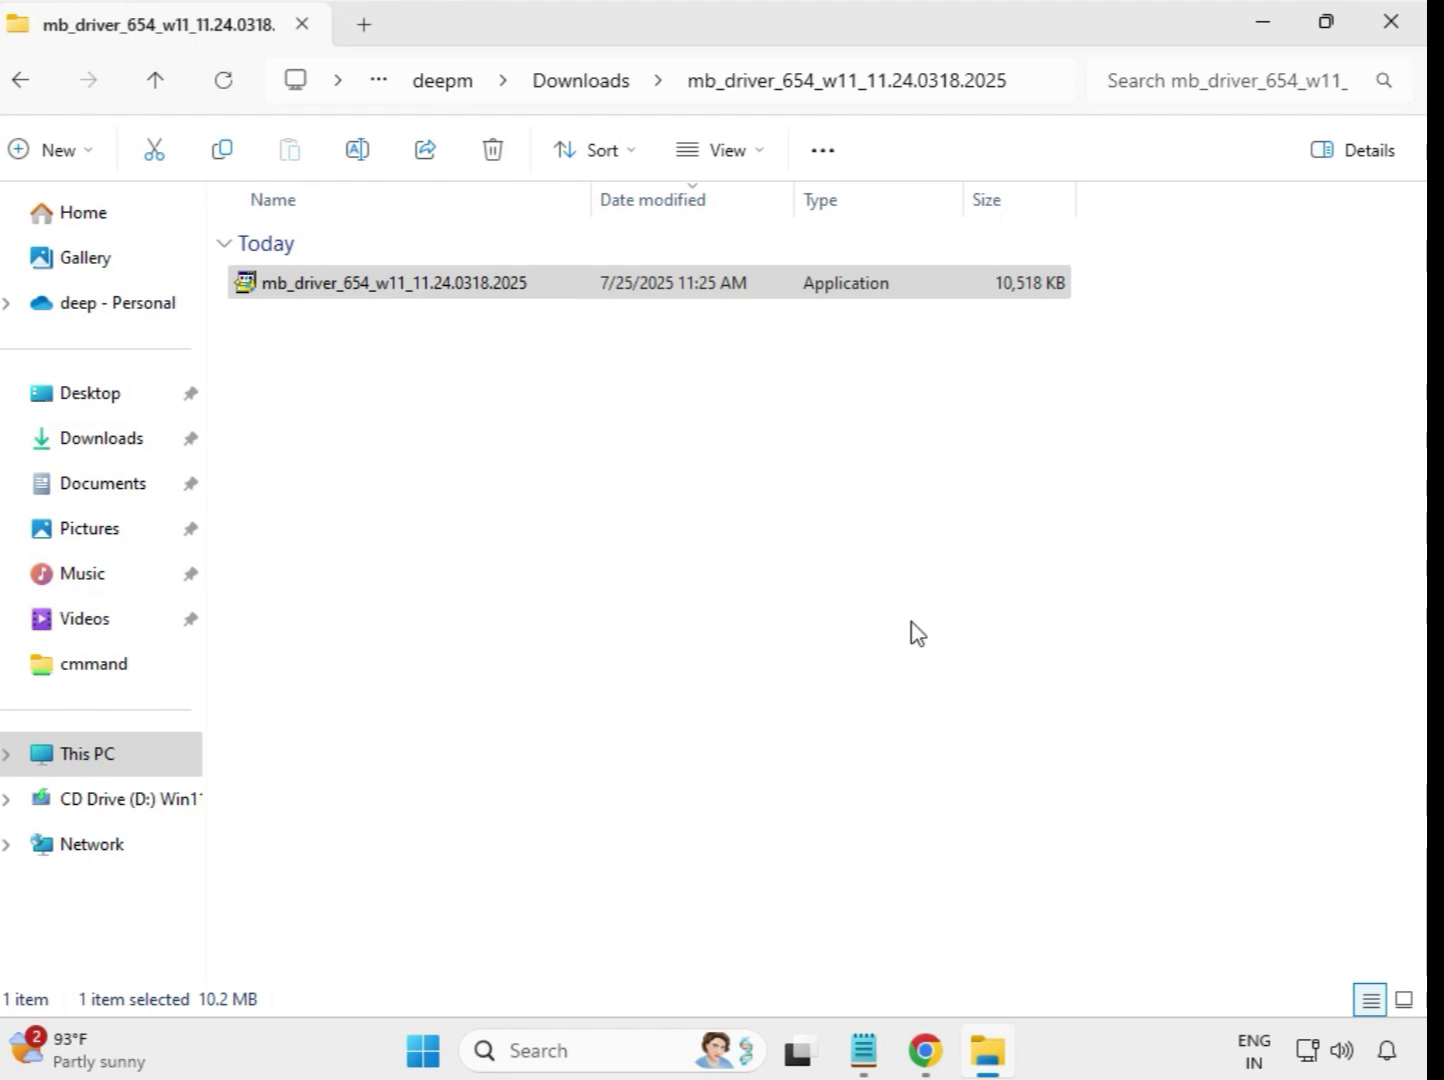
Run the mb_driver_607_win10_22.170.0.2 installer from its extracted folder in Downloads as administrator and allow it to make changes
click(583, 88)
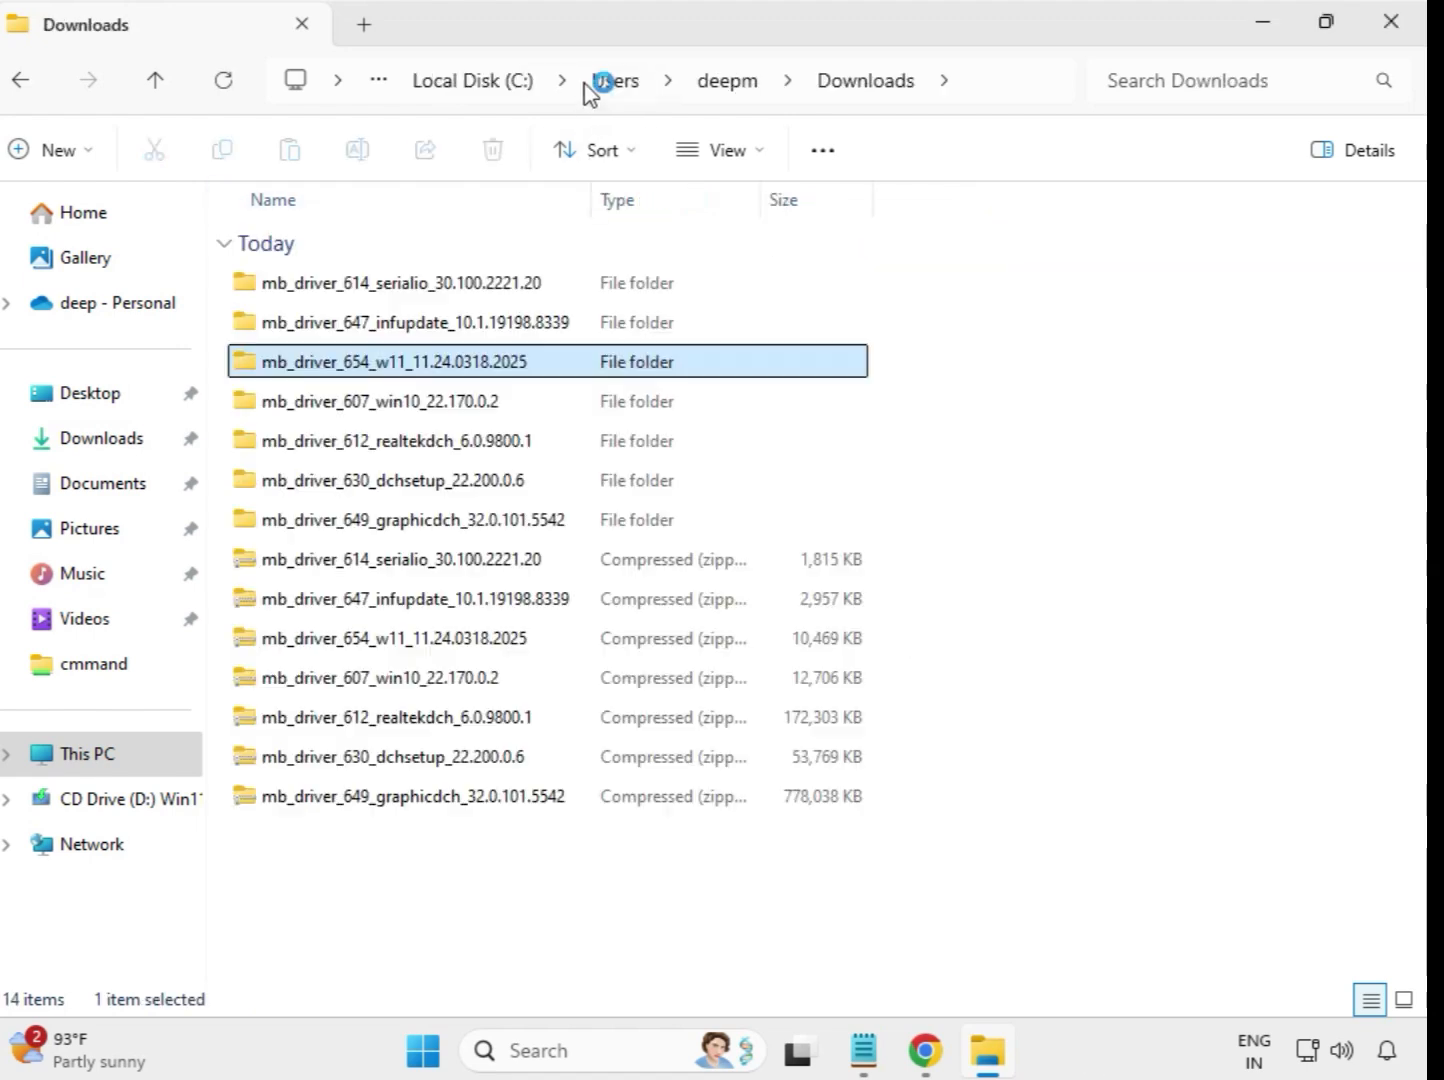
double_click(420, 406)
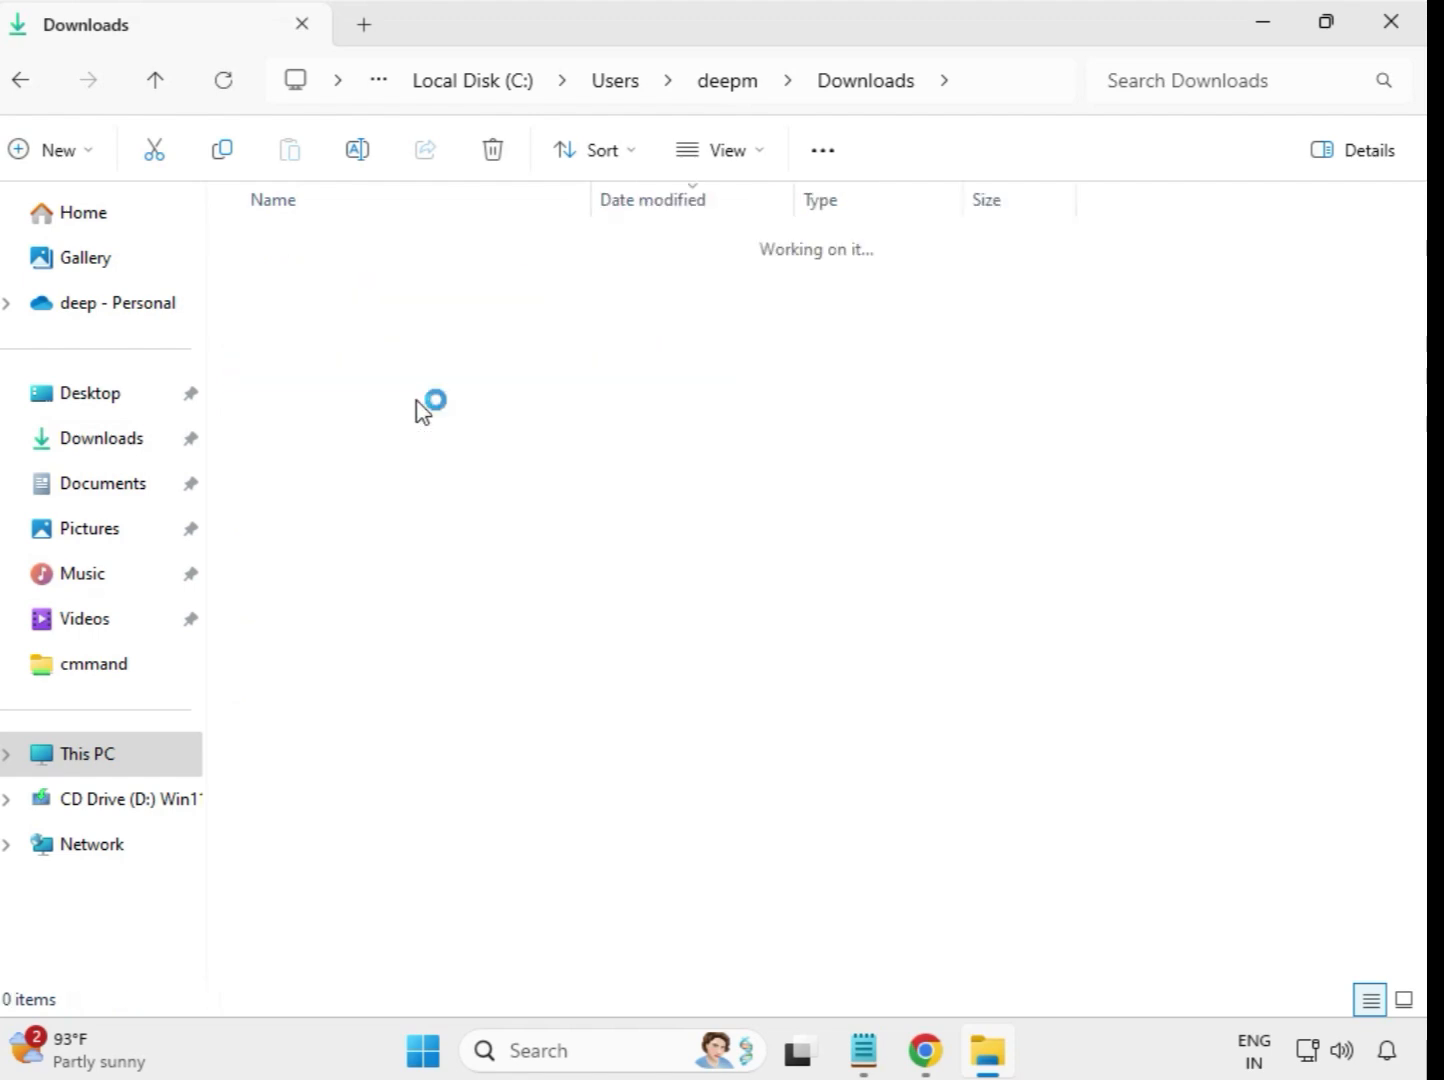
click(397, 295)
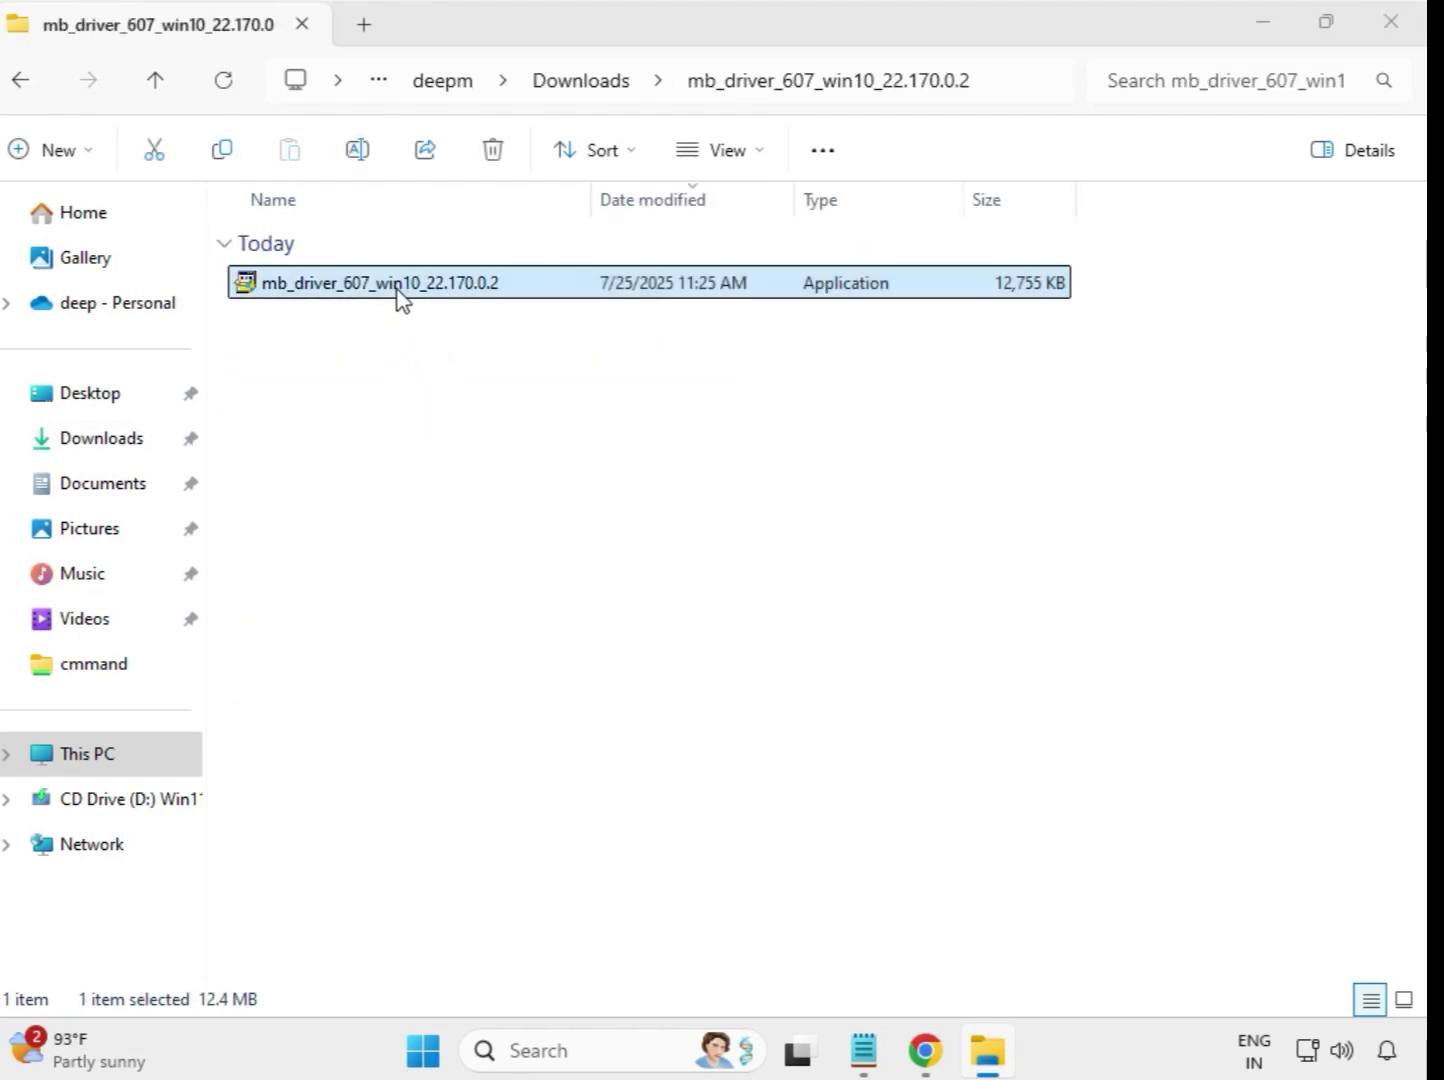
right_click(397, 295)
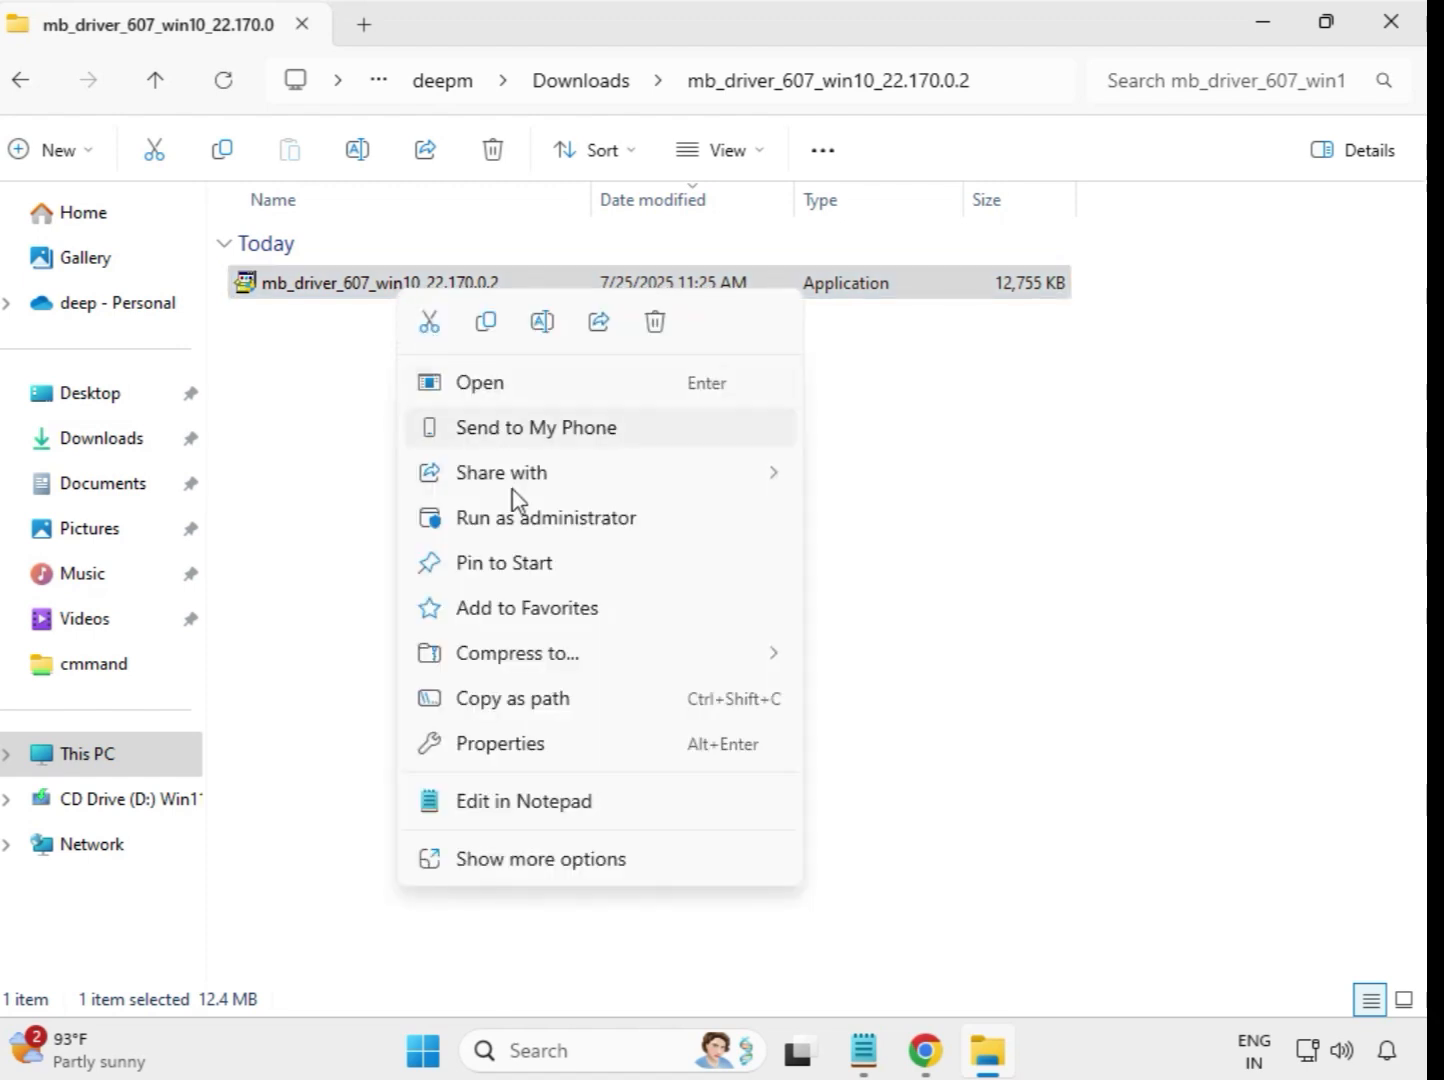
click(520, 518)
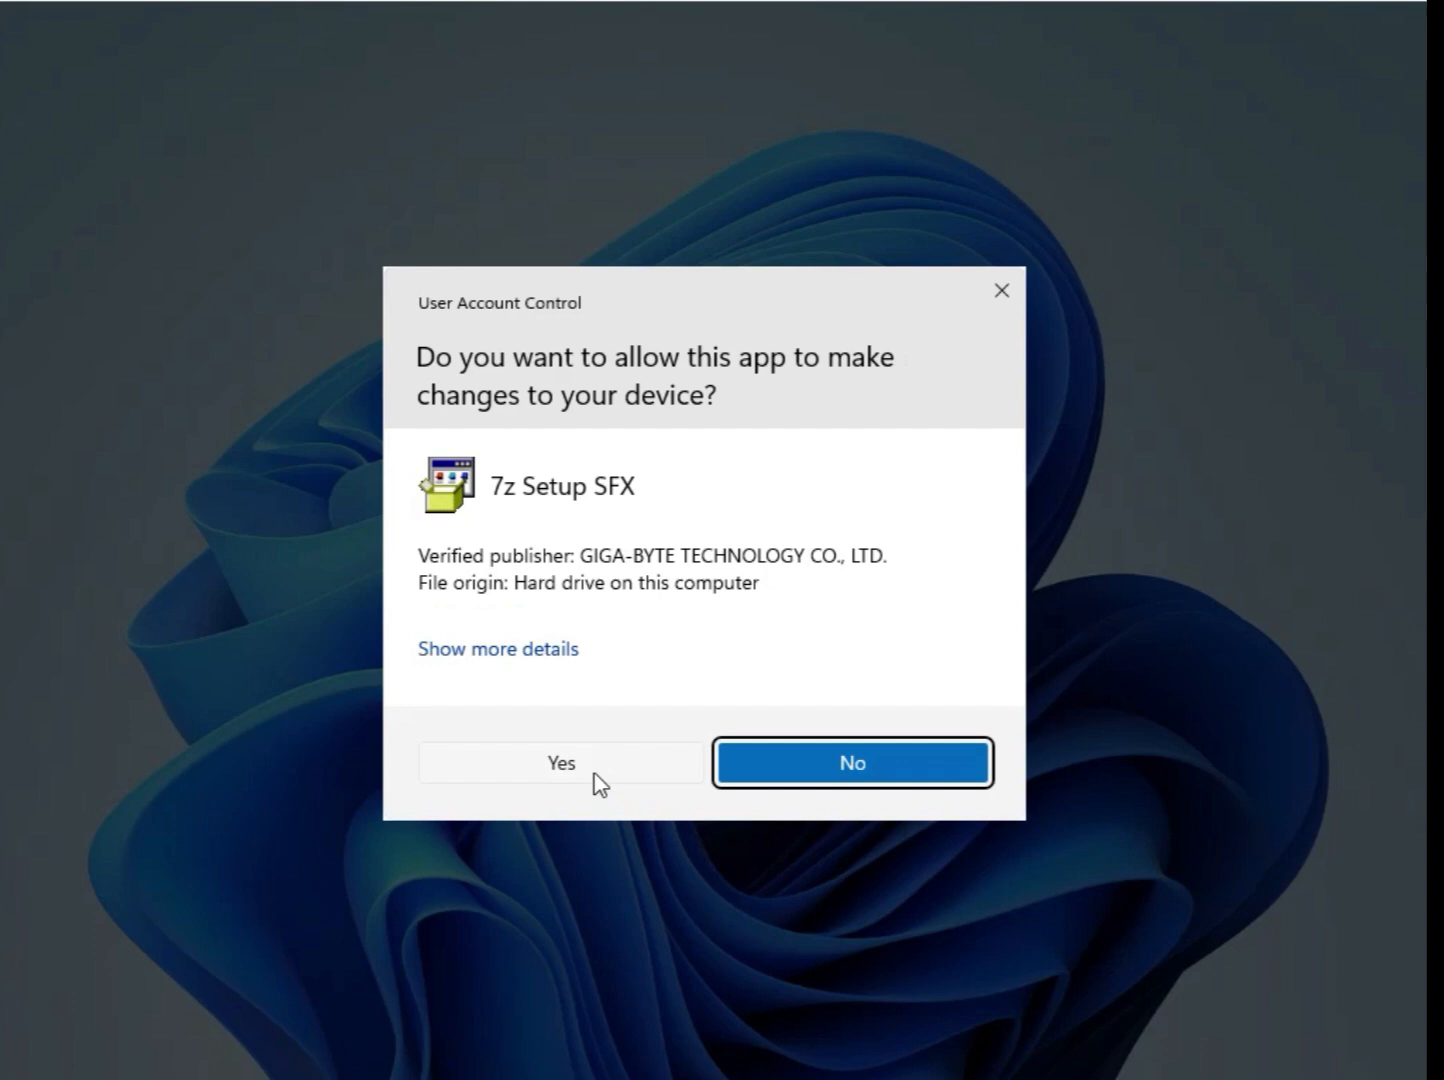
click(594, 772)
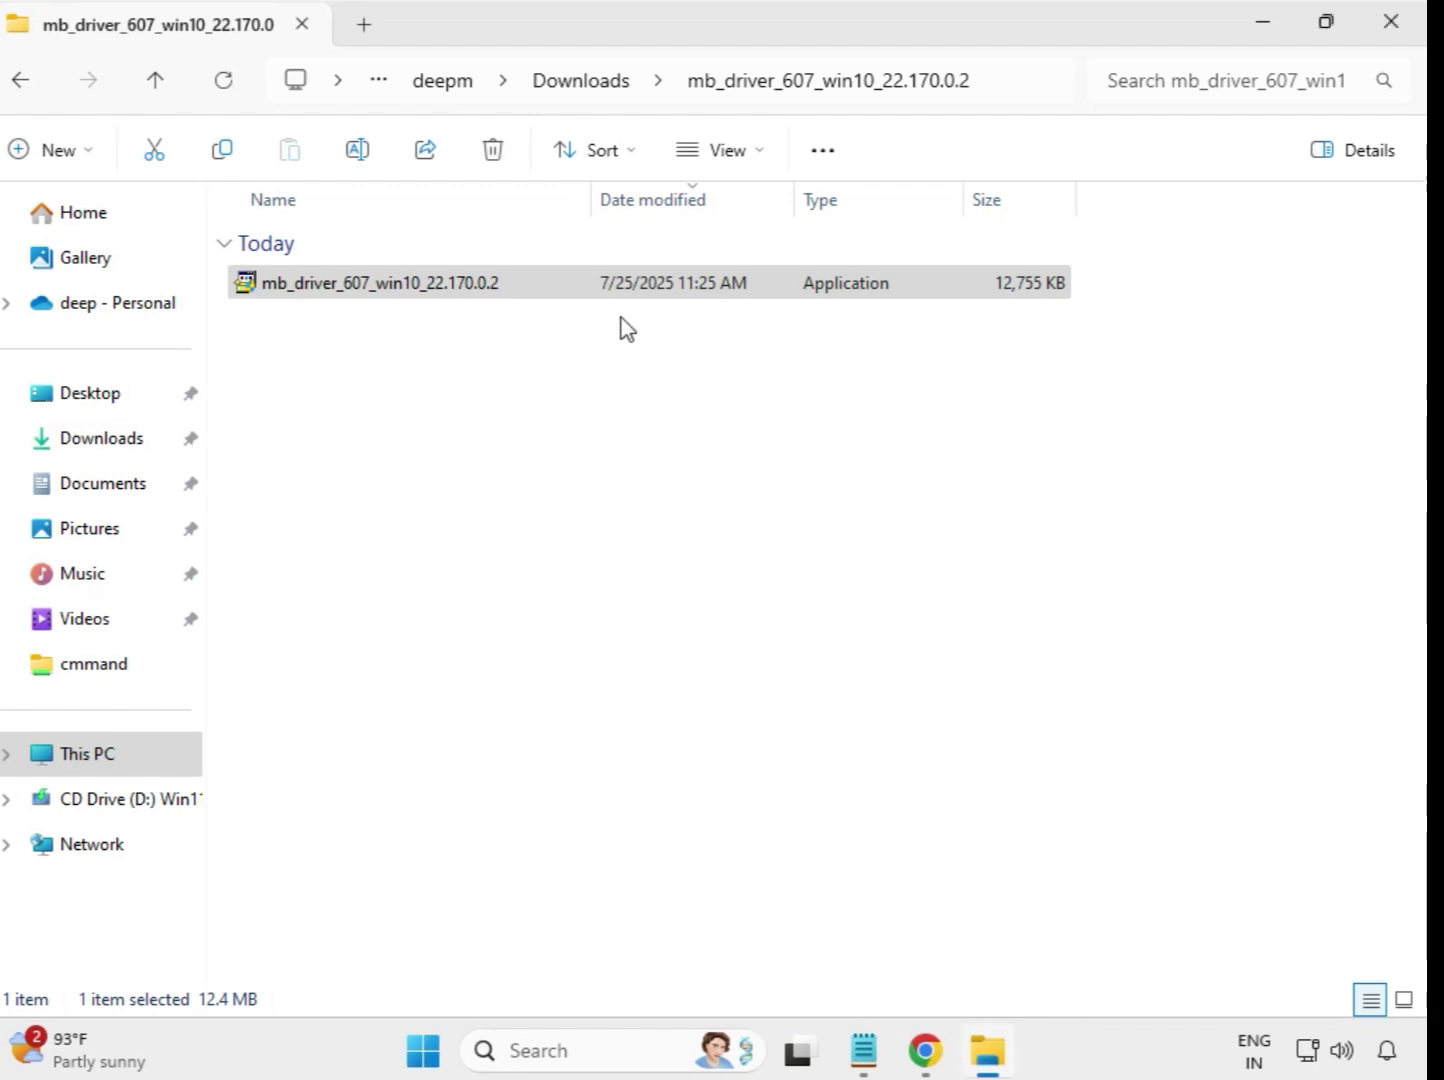
Run the mb_driver_612_realtekdch_6.0.9800.1 installer from its extracted folder in Downloads as administrator and allow it to make changes
click(578, 84)
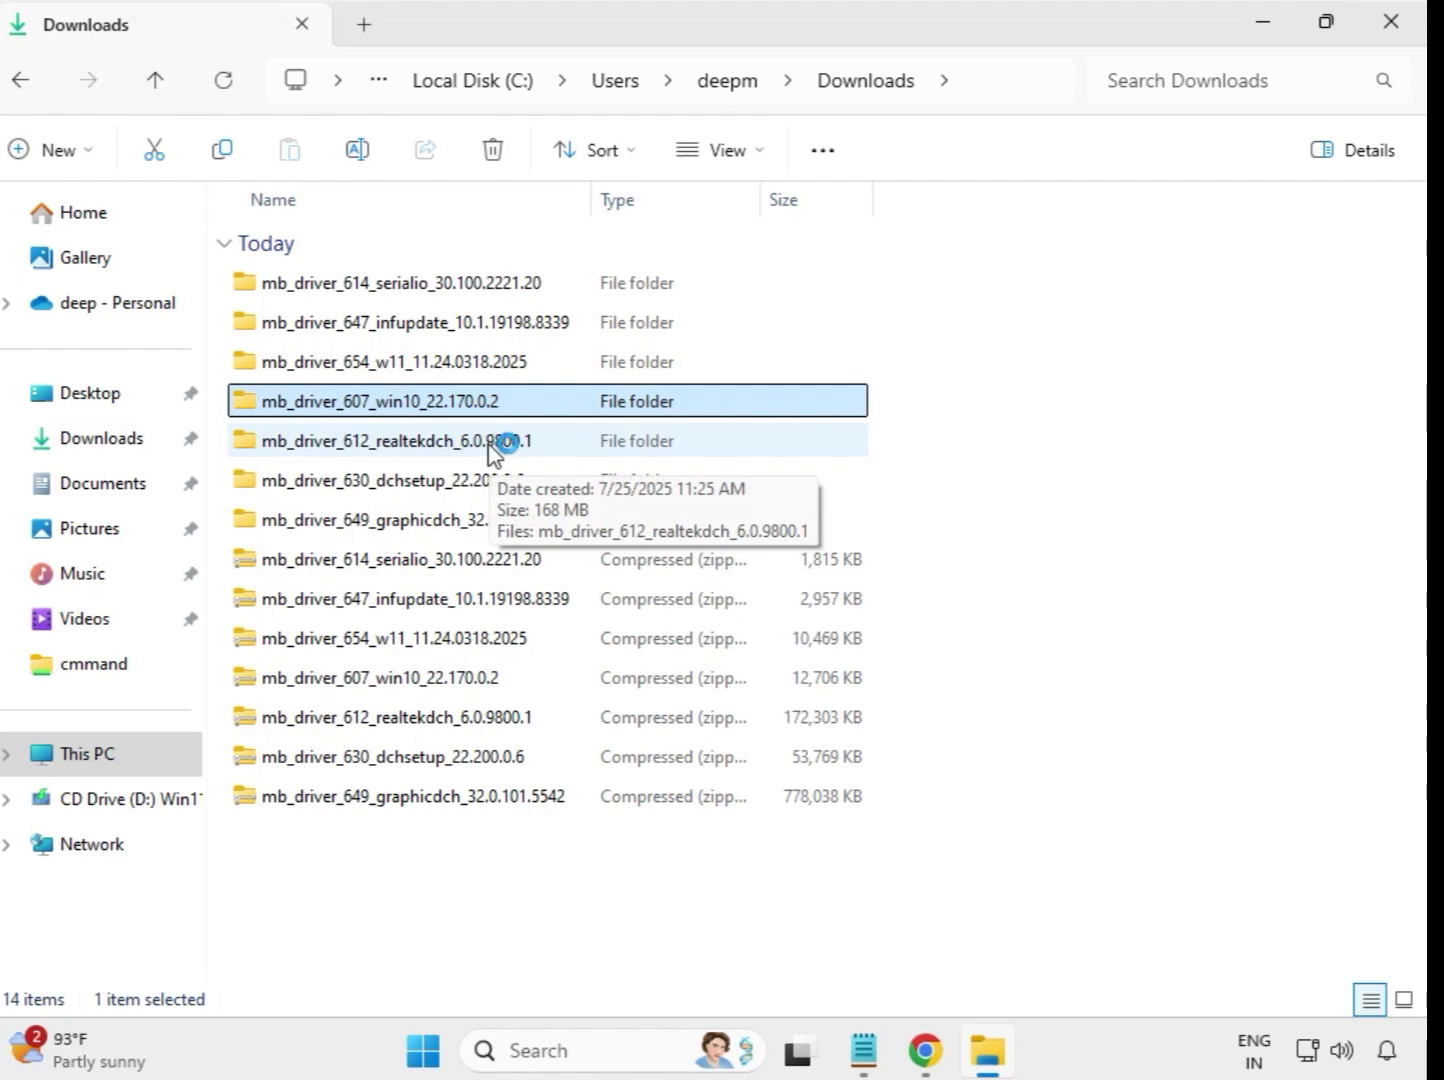
click(490, 446)
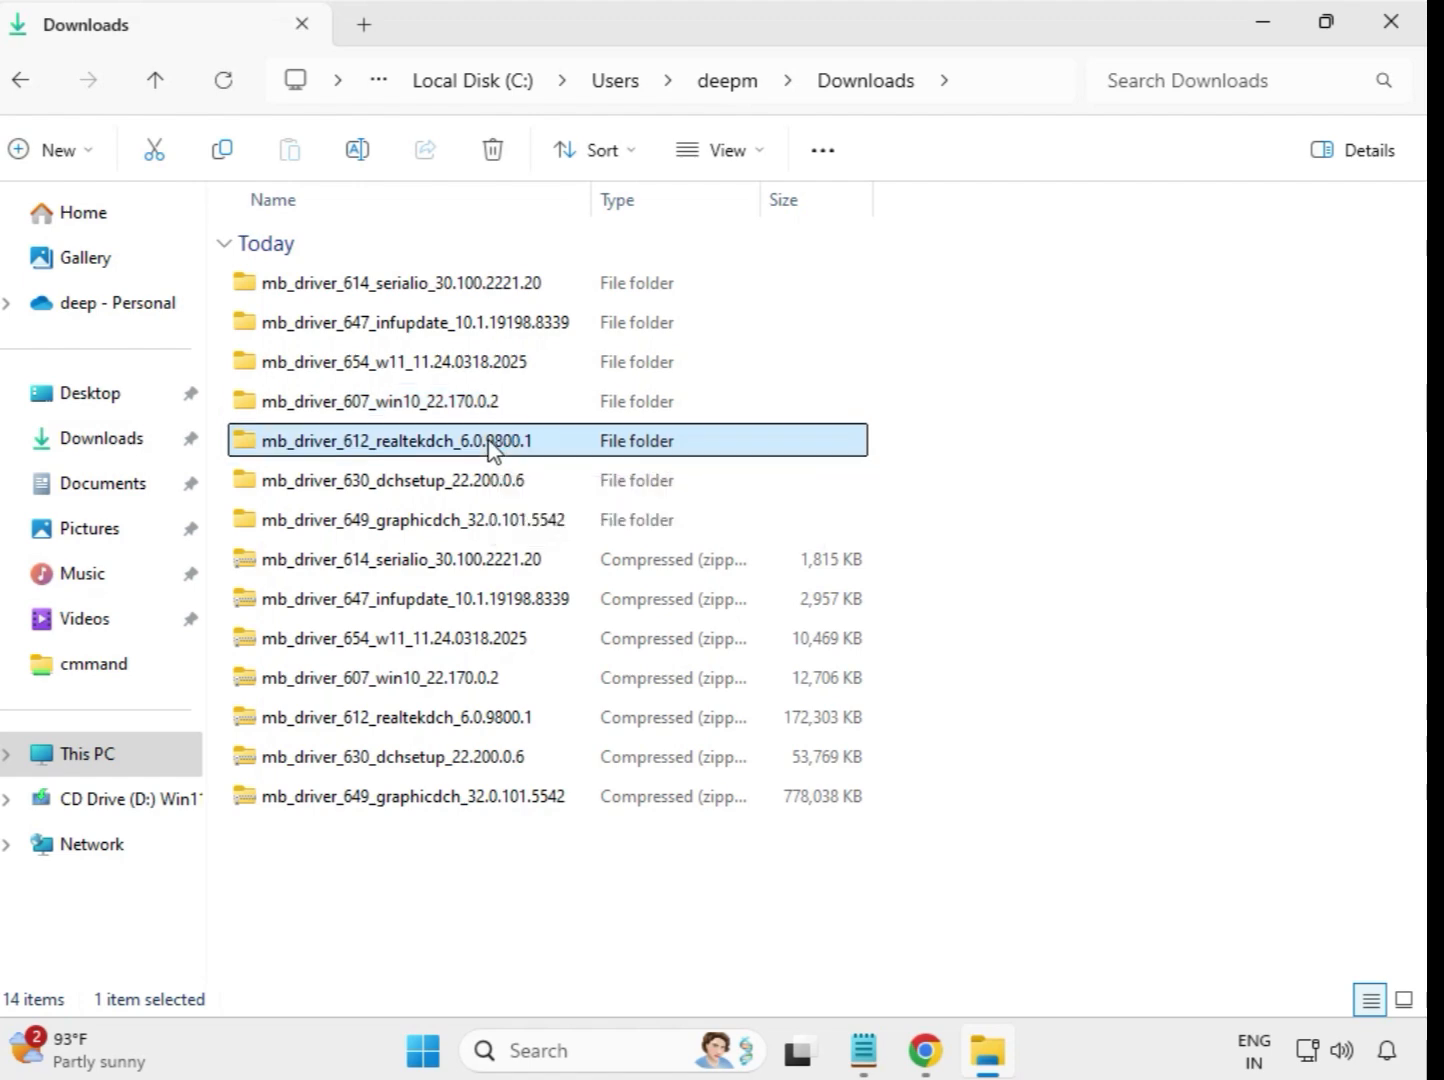
double_click(576, 449)
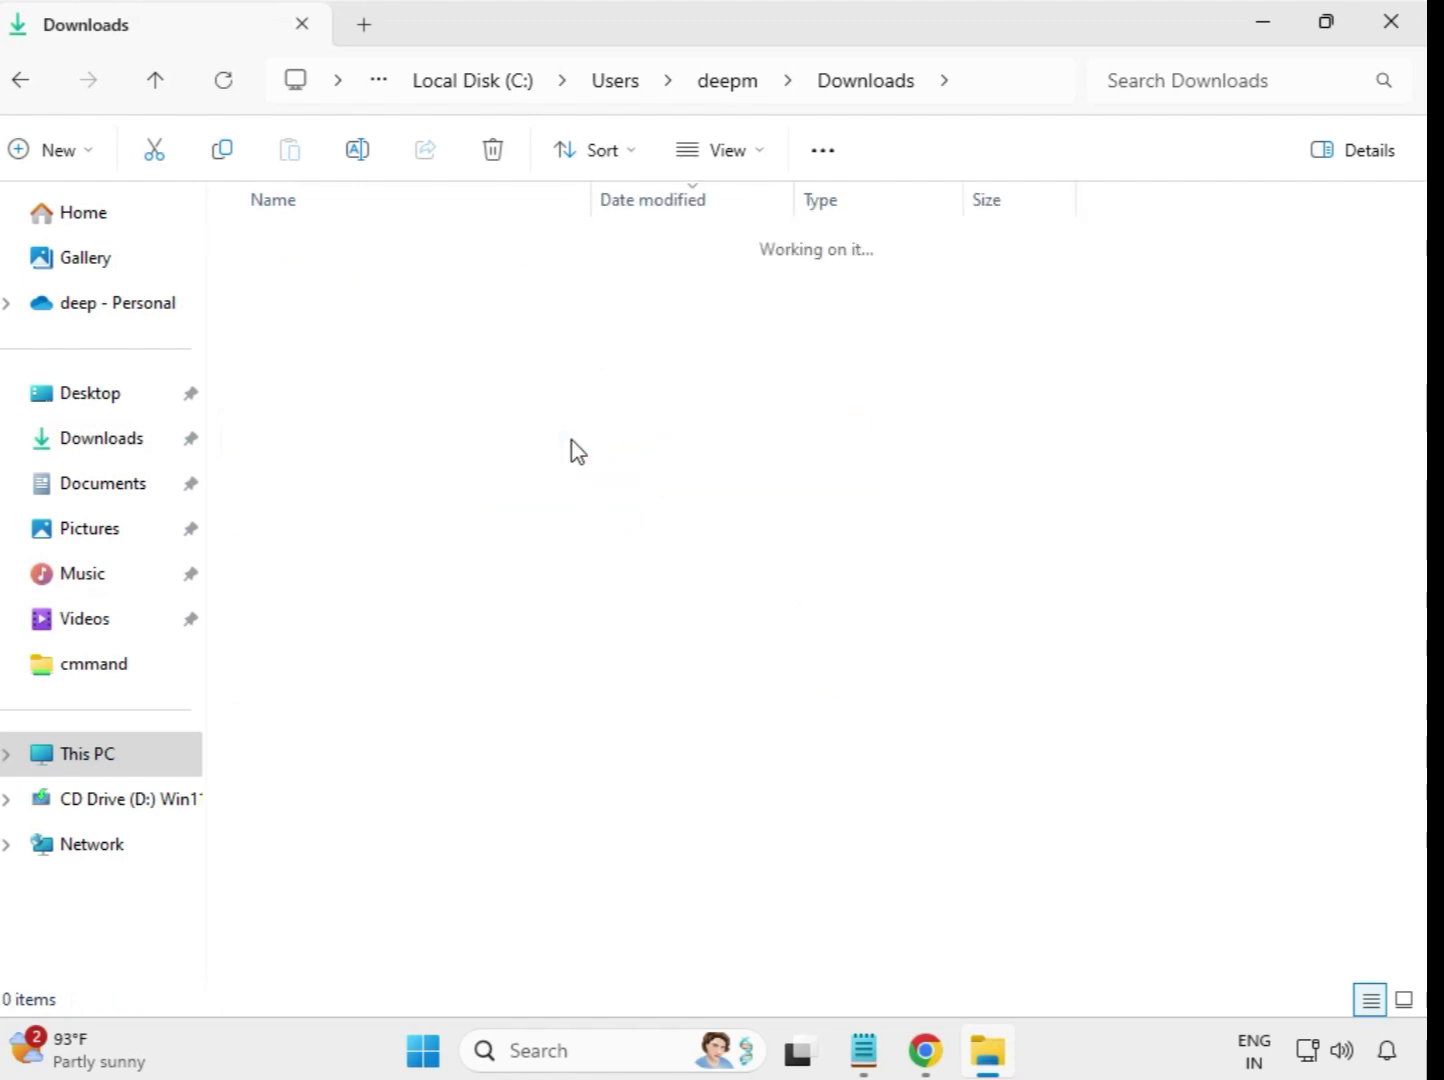
click(445, 292)
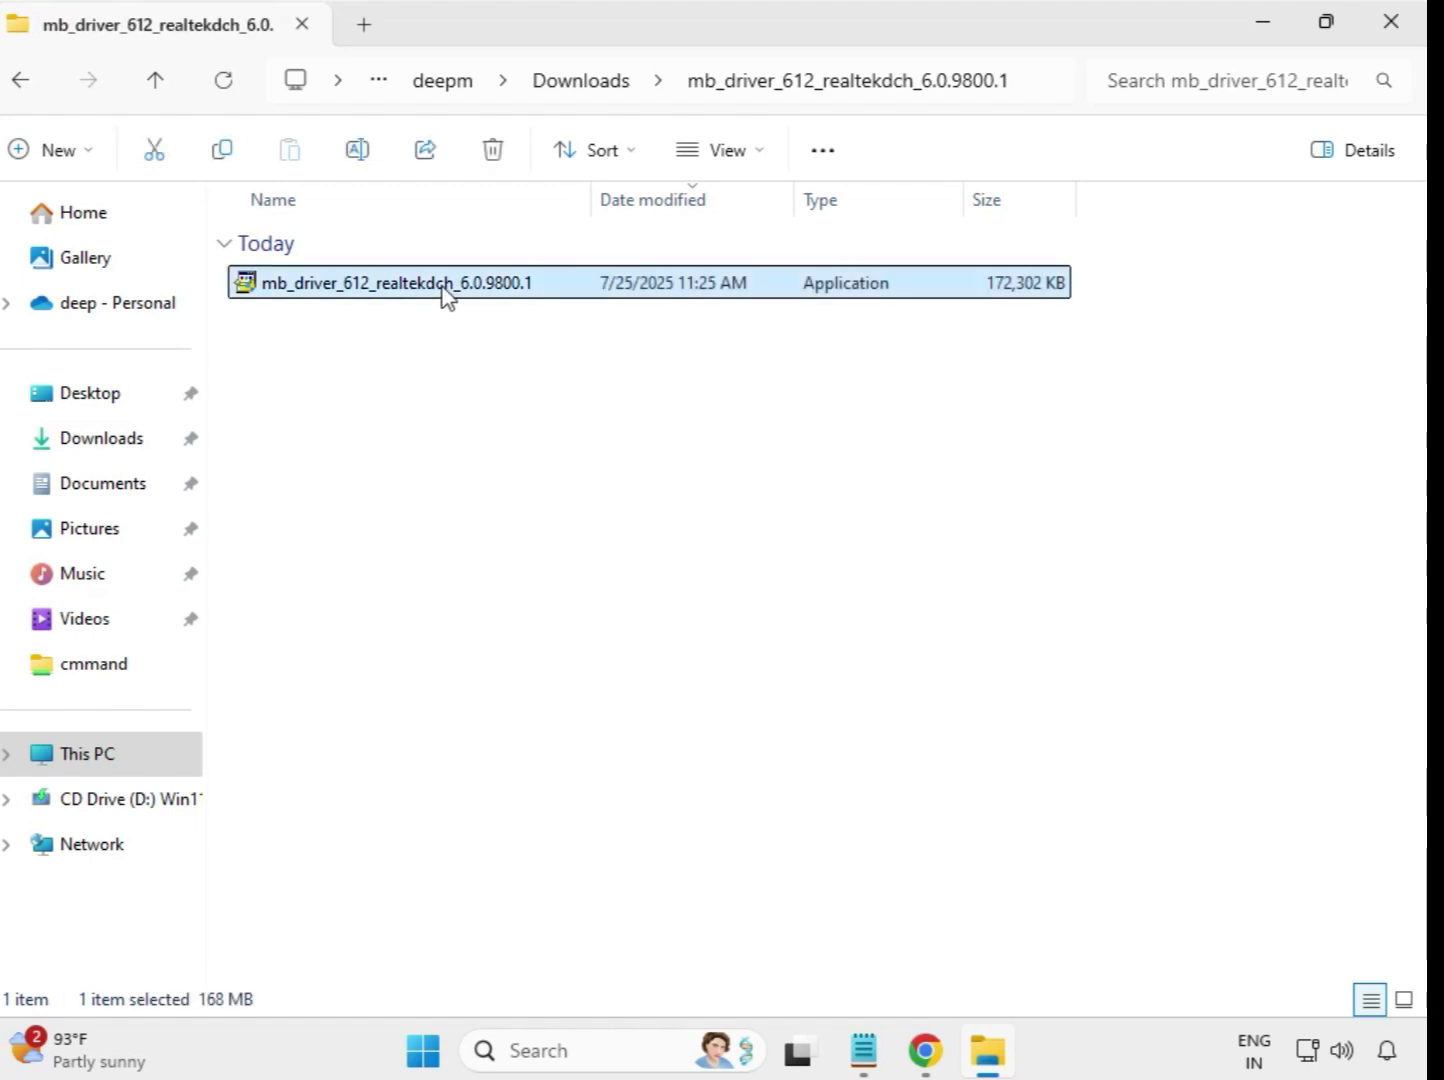
right_click(446, 288)
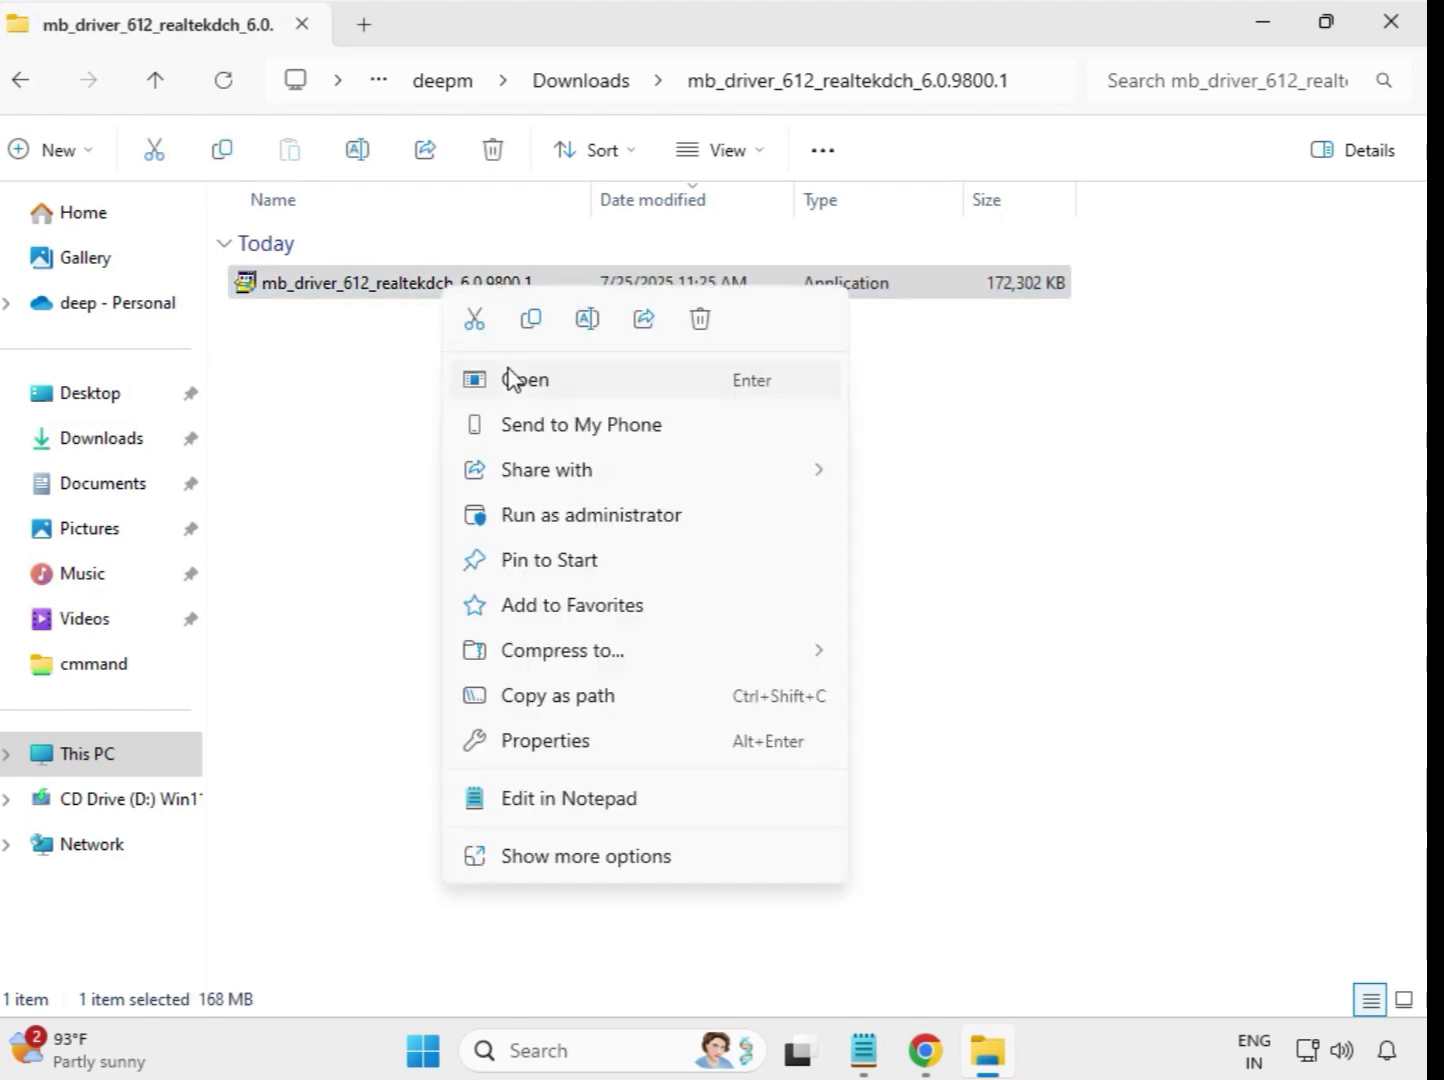
click(621, 528)
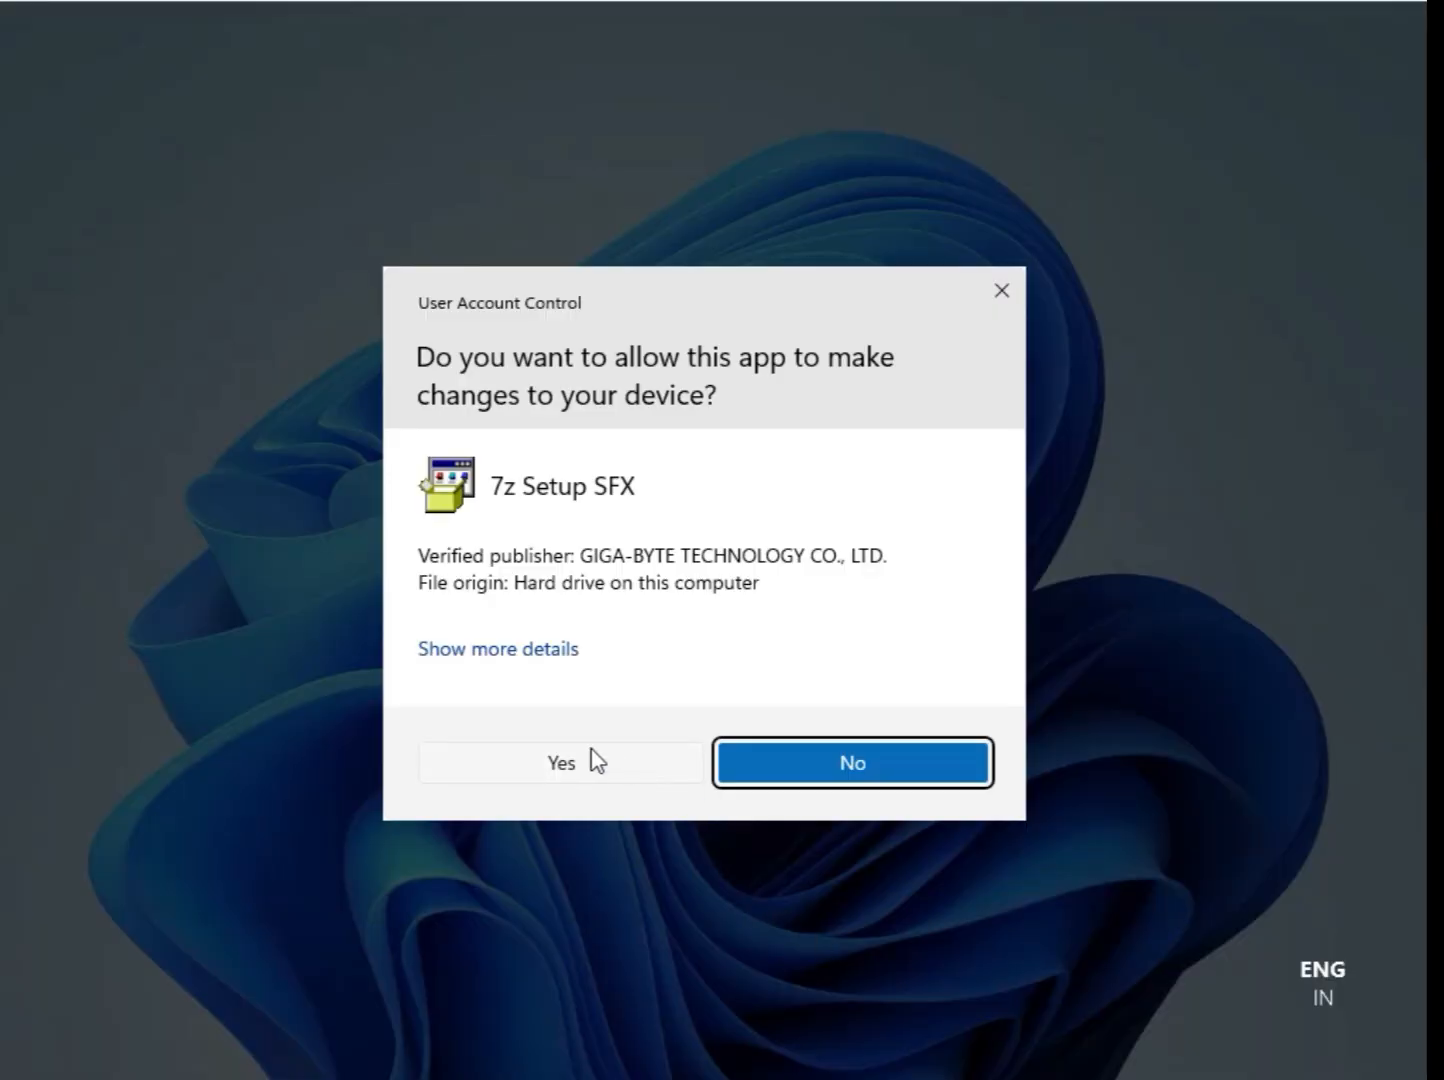
click(590, 762)
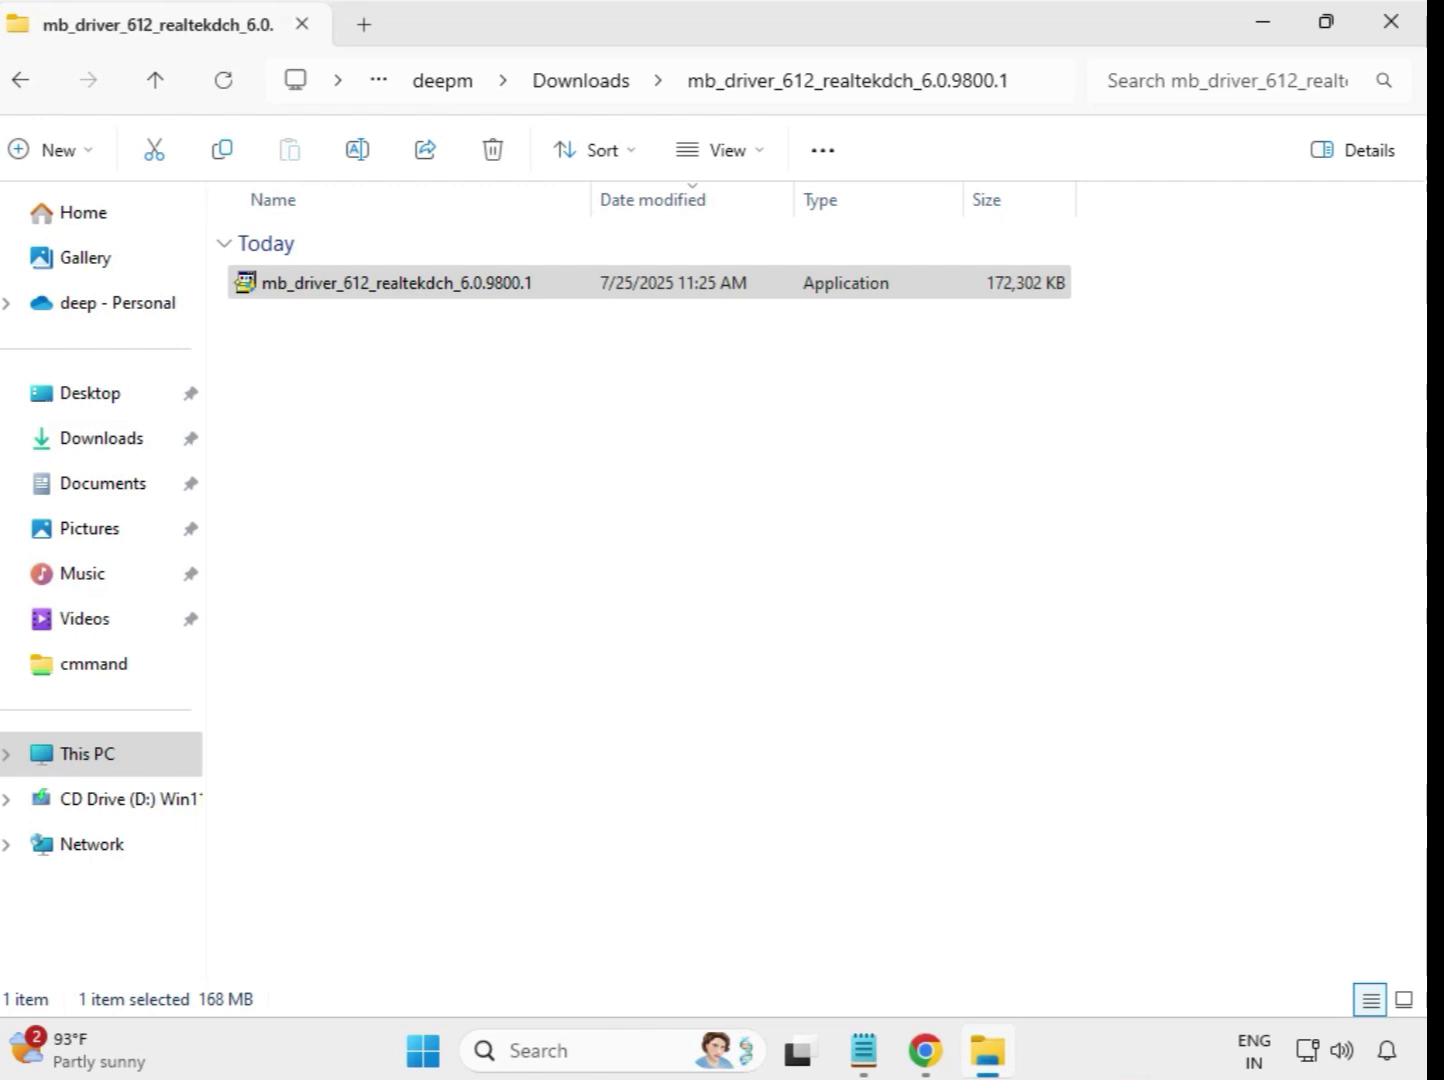
Run the mb_driver_630_dchsetup_22.200.0.6 installer from its extracted folder in Downloads as administrator and allow it to make changes
click(587, 98)
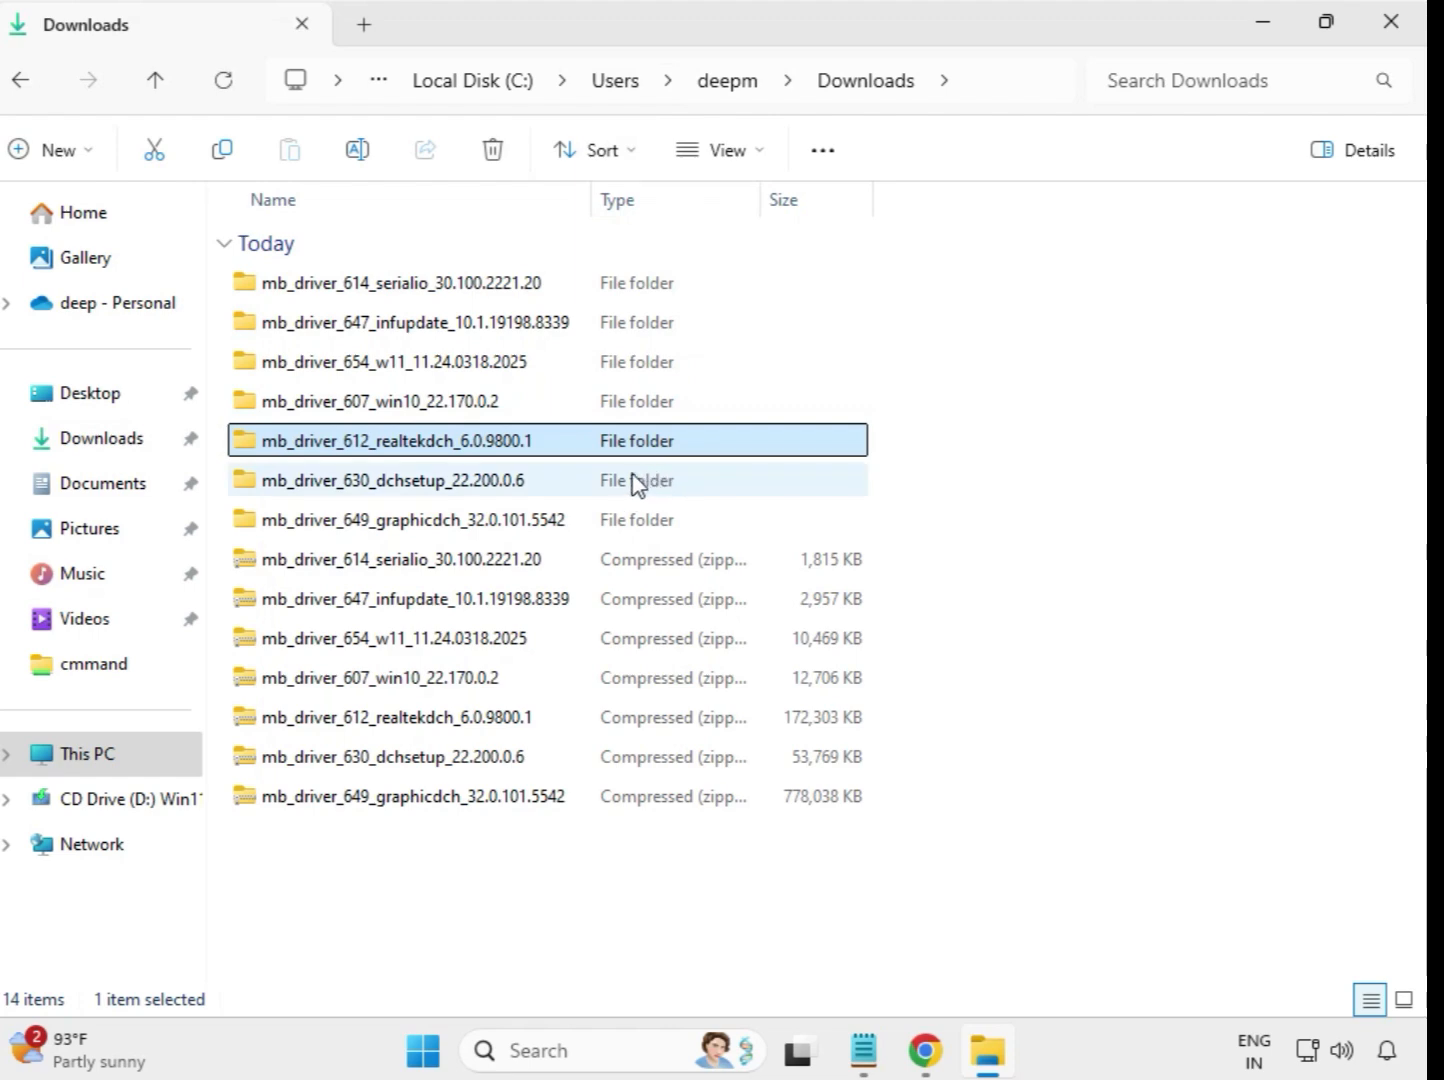
click(474, 490)
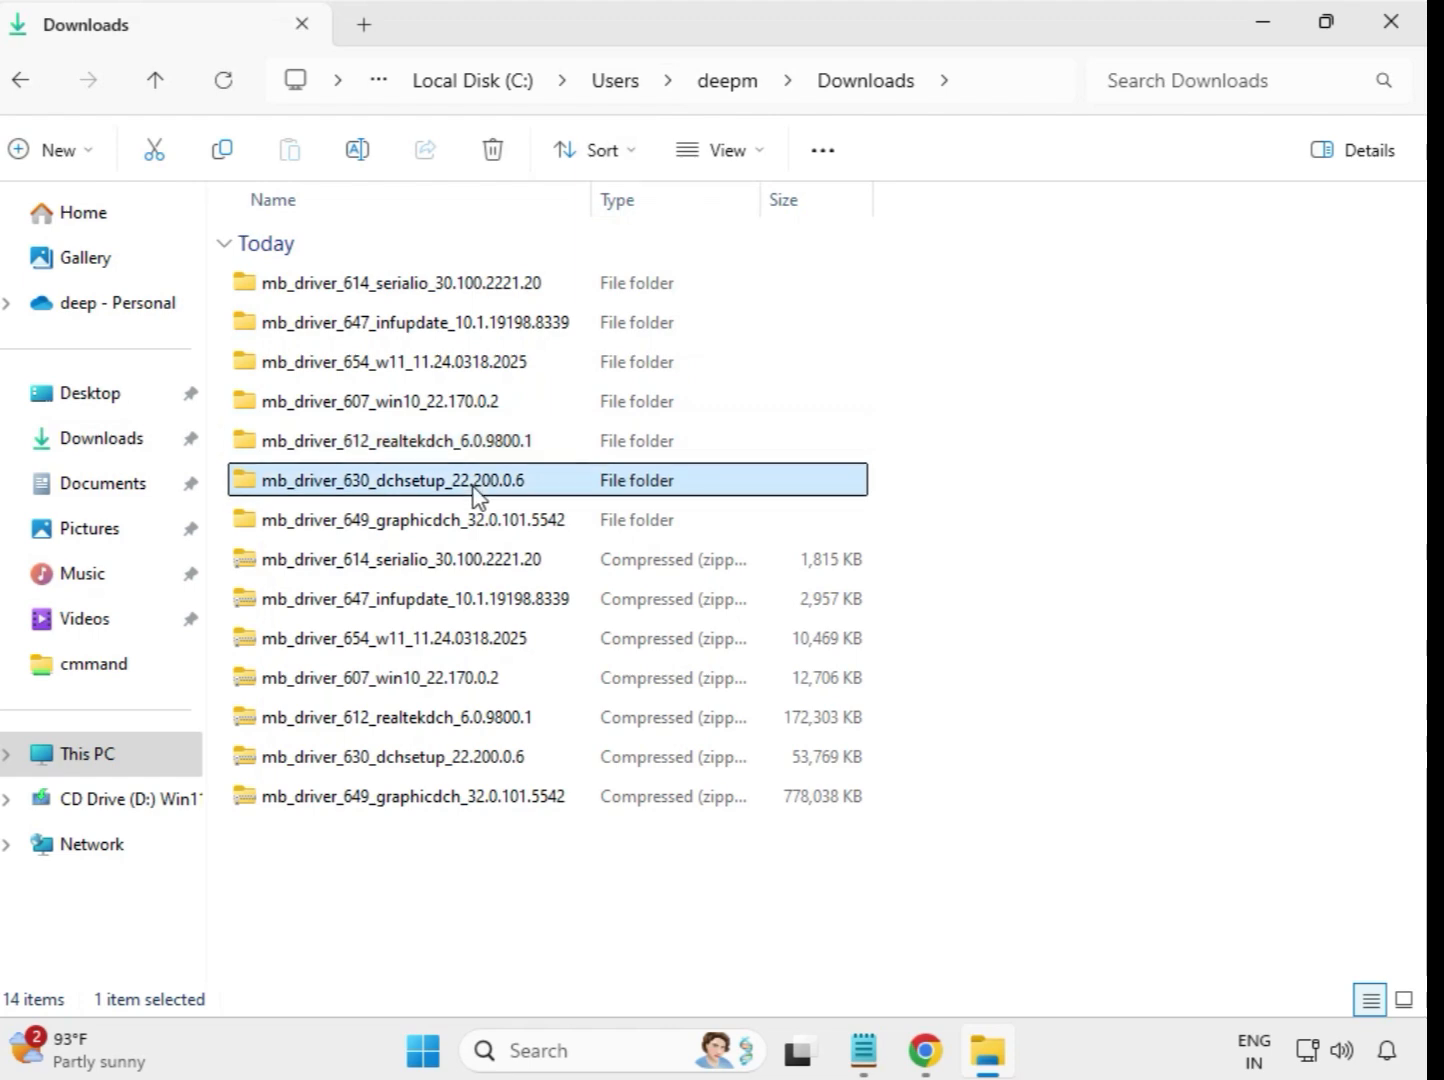
click(484, 522)
click(488, 487)
double_click(466, 490)
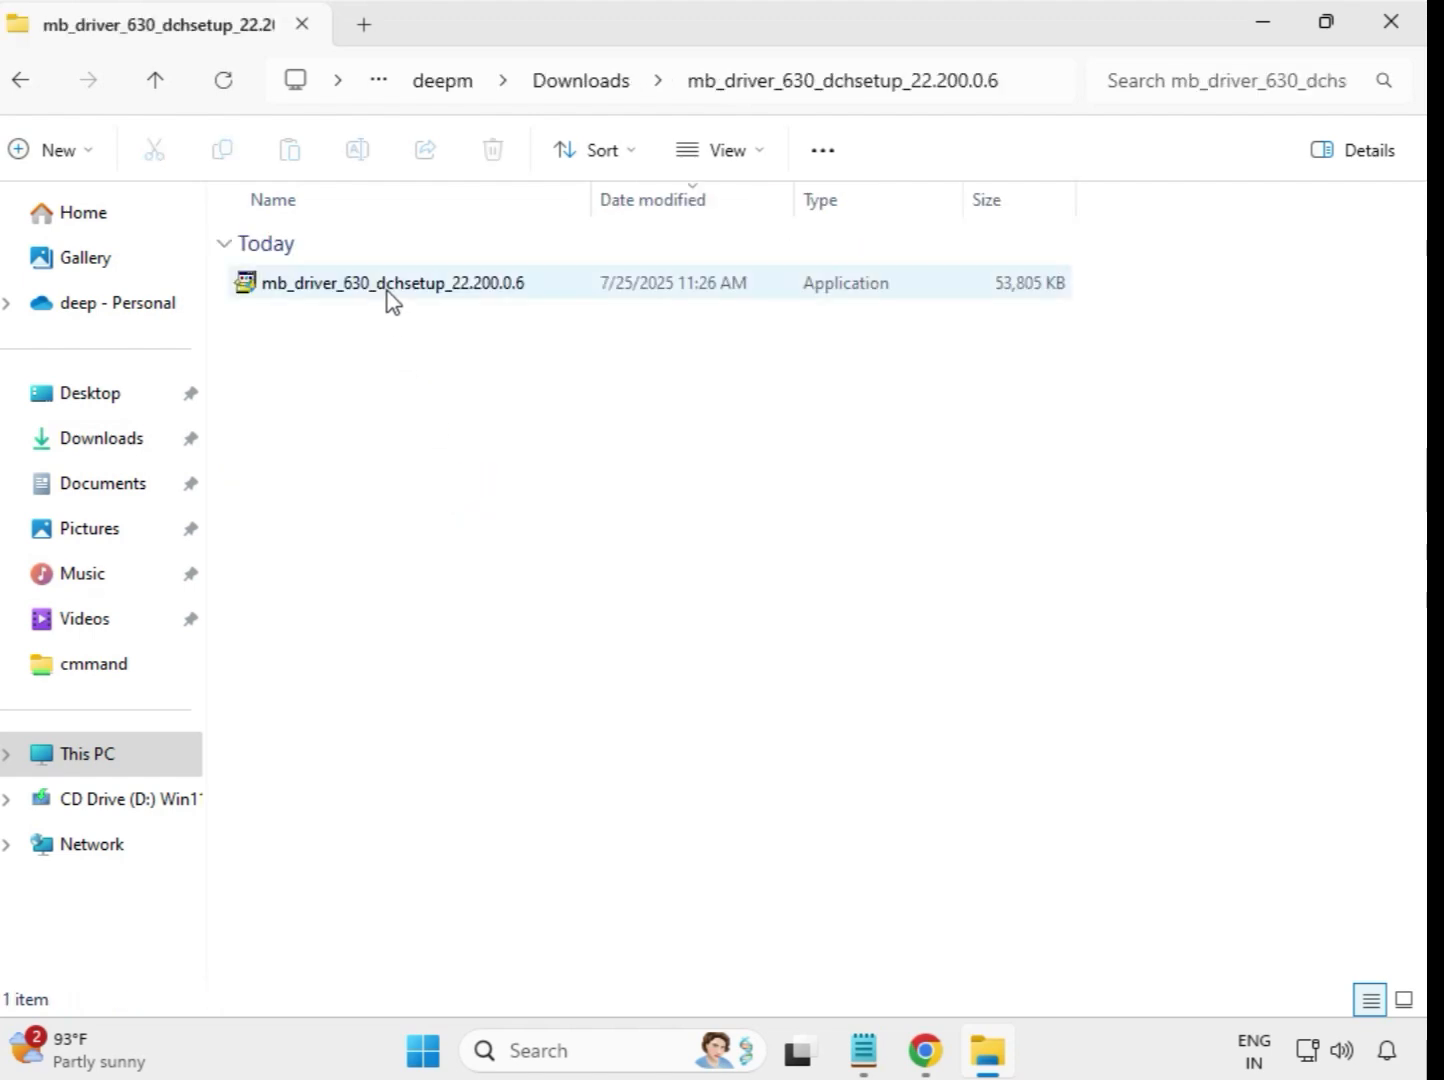
click(392, 299)
right_click(389, 294)
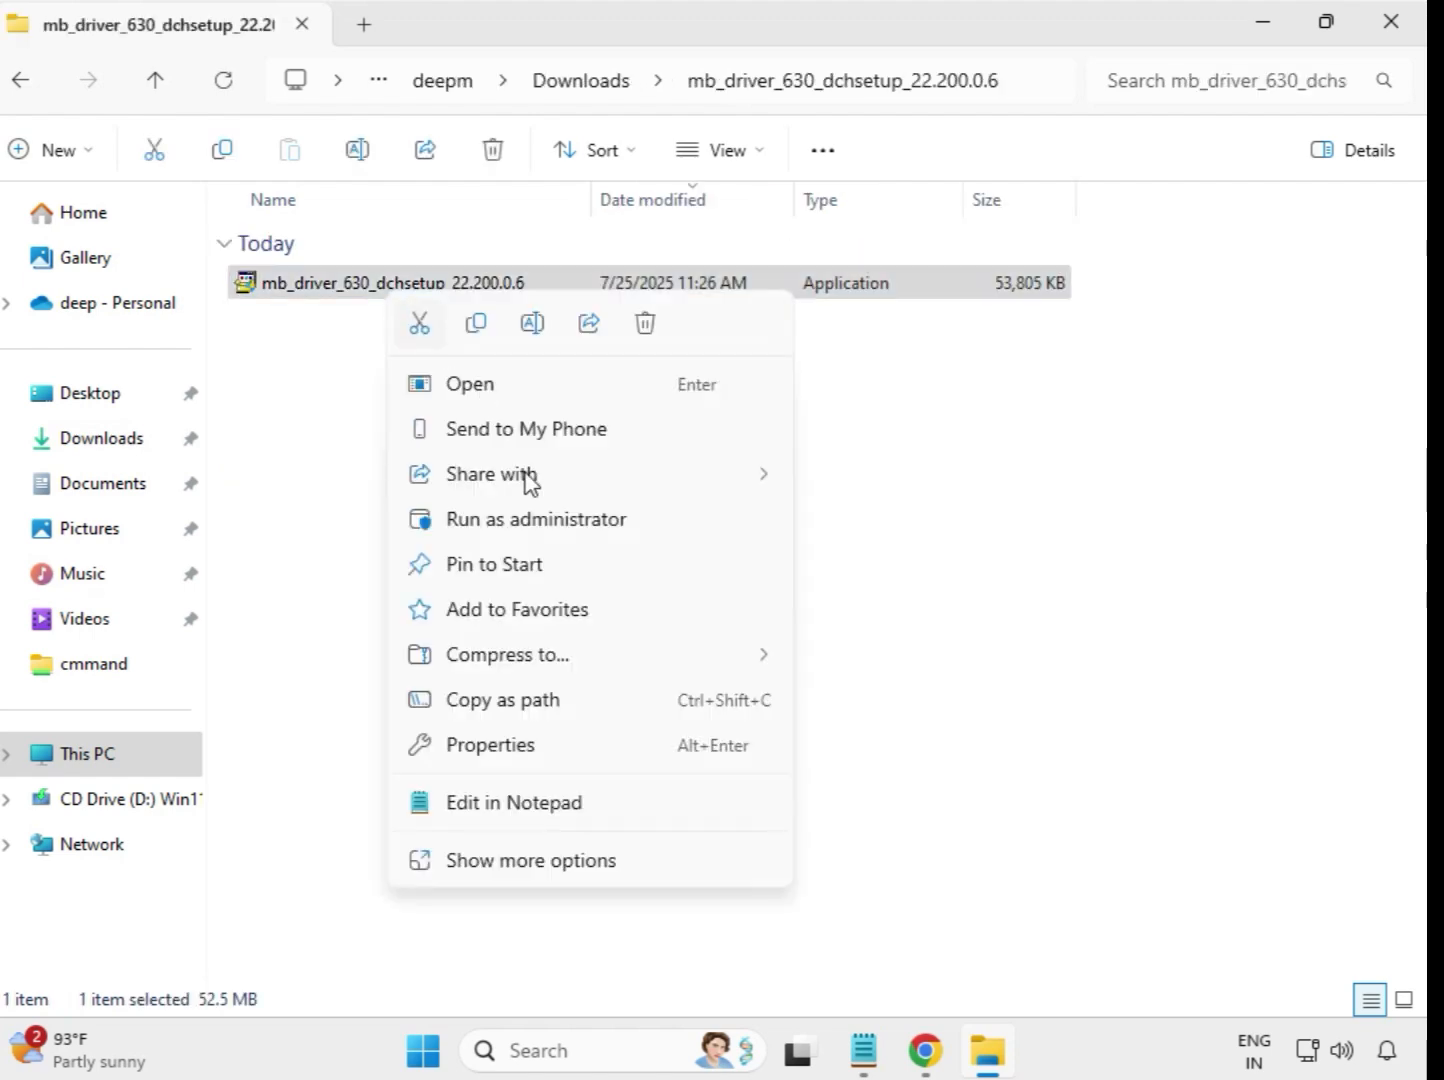
click(548, 518)
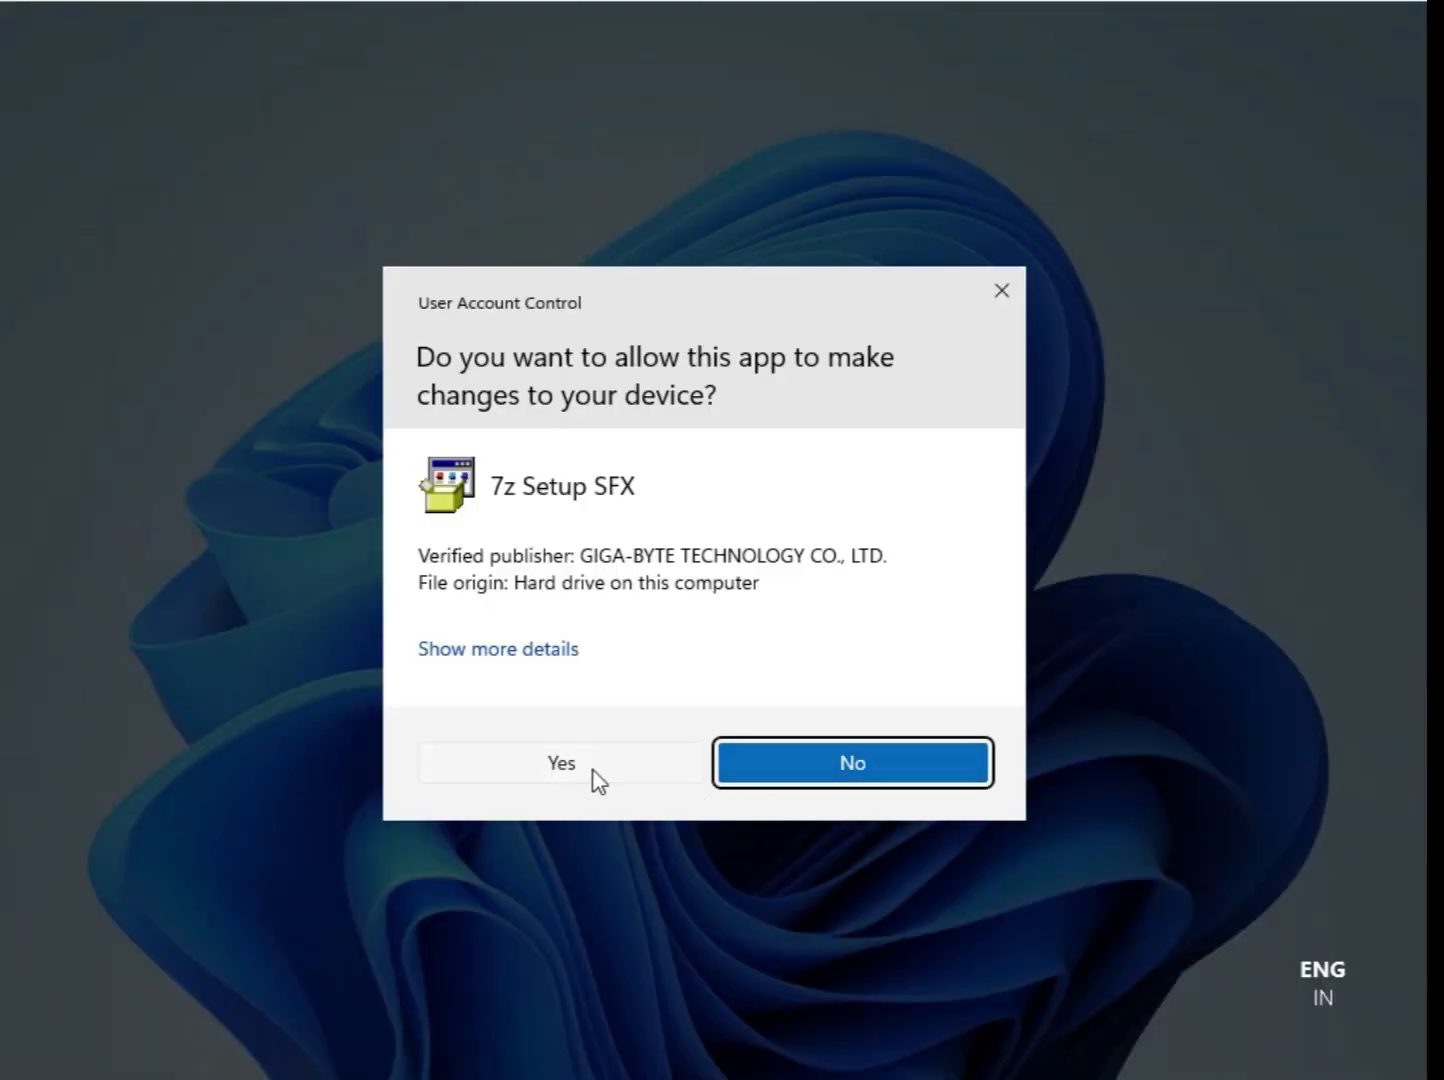
click(580, 764)
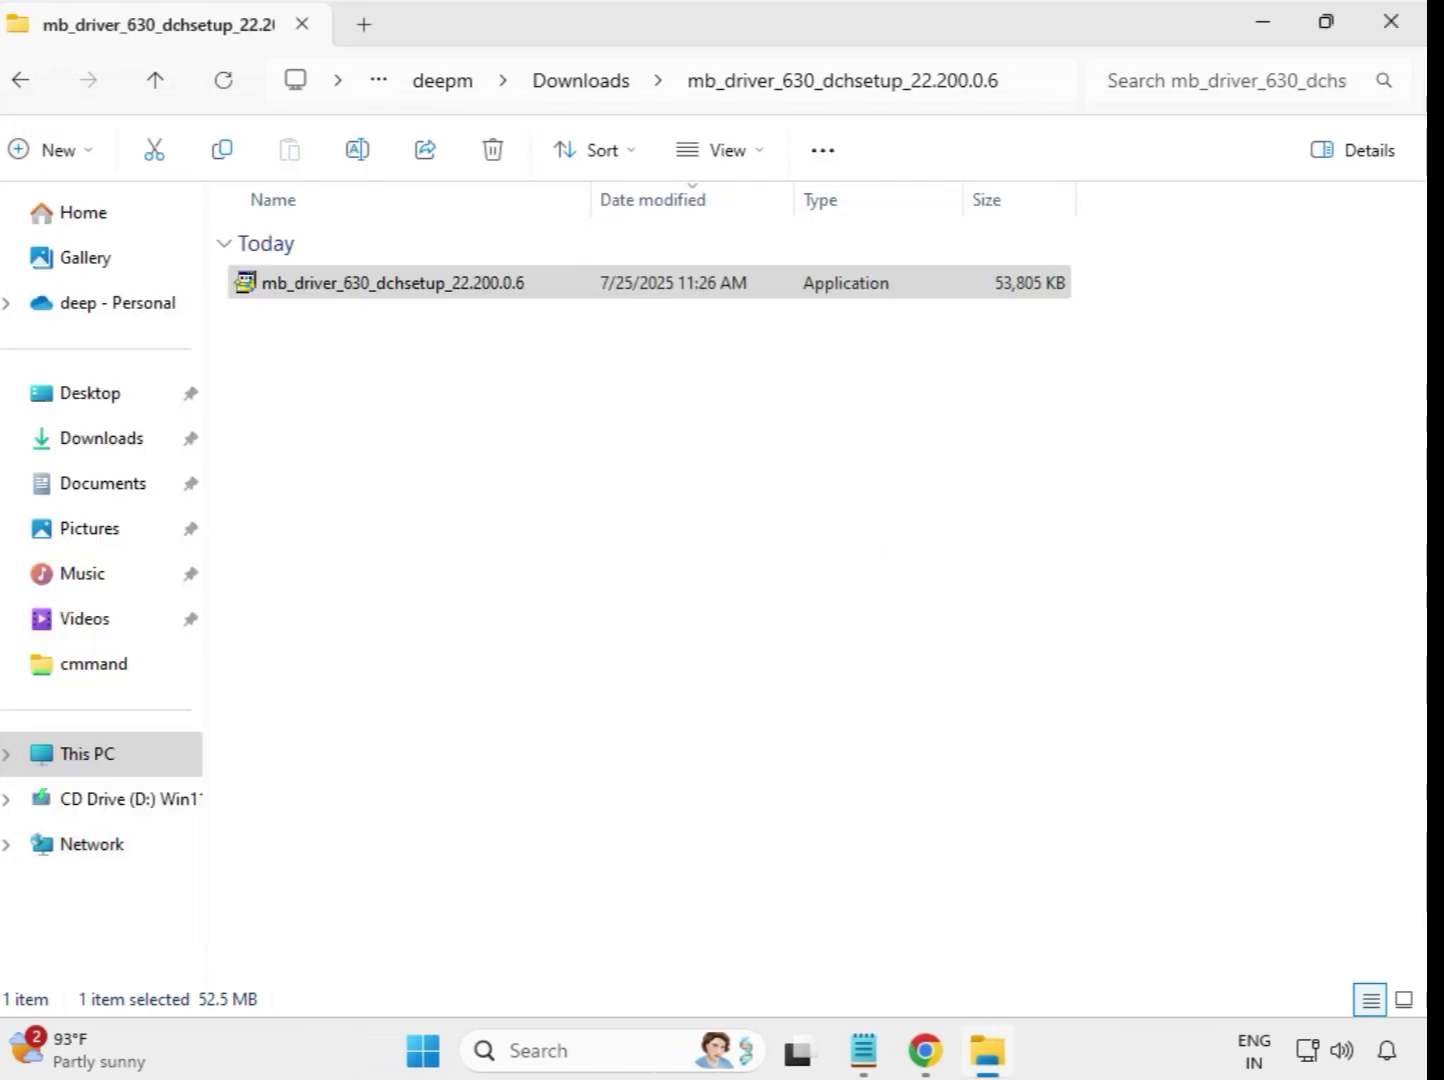
Run the mb_driver_649_graphicdch_32.0.101.5542 installer from its extracted folder in Downloads as administrator and allow it to make changes
click(582, 84)
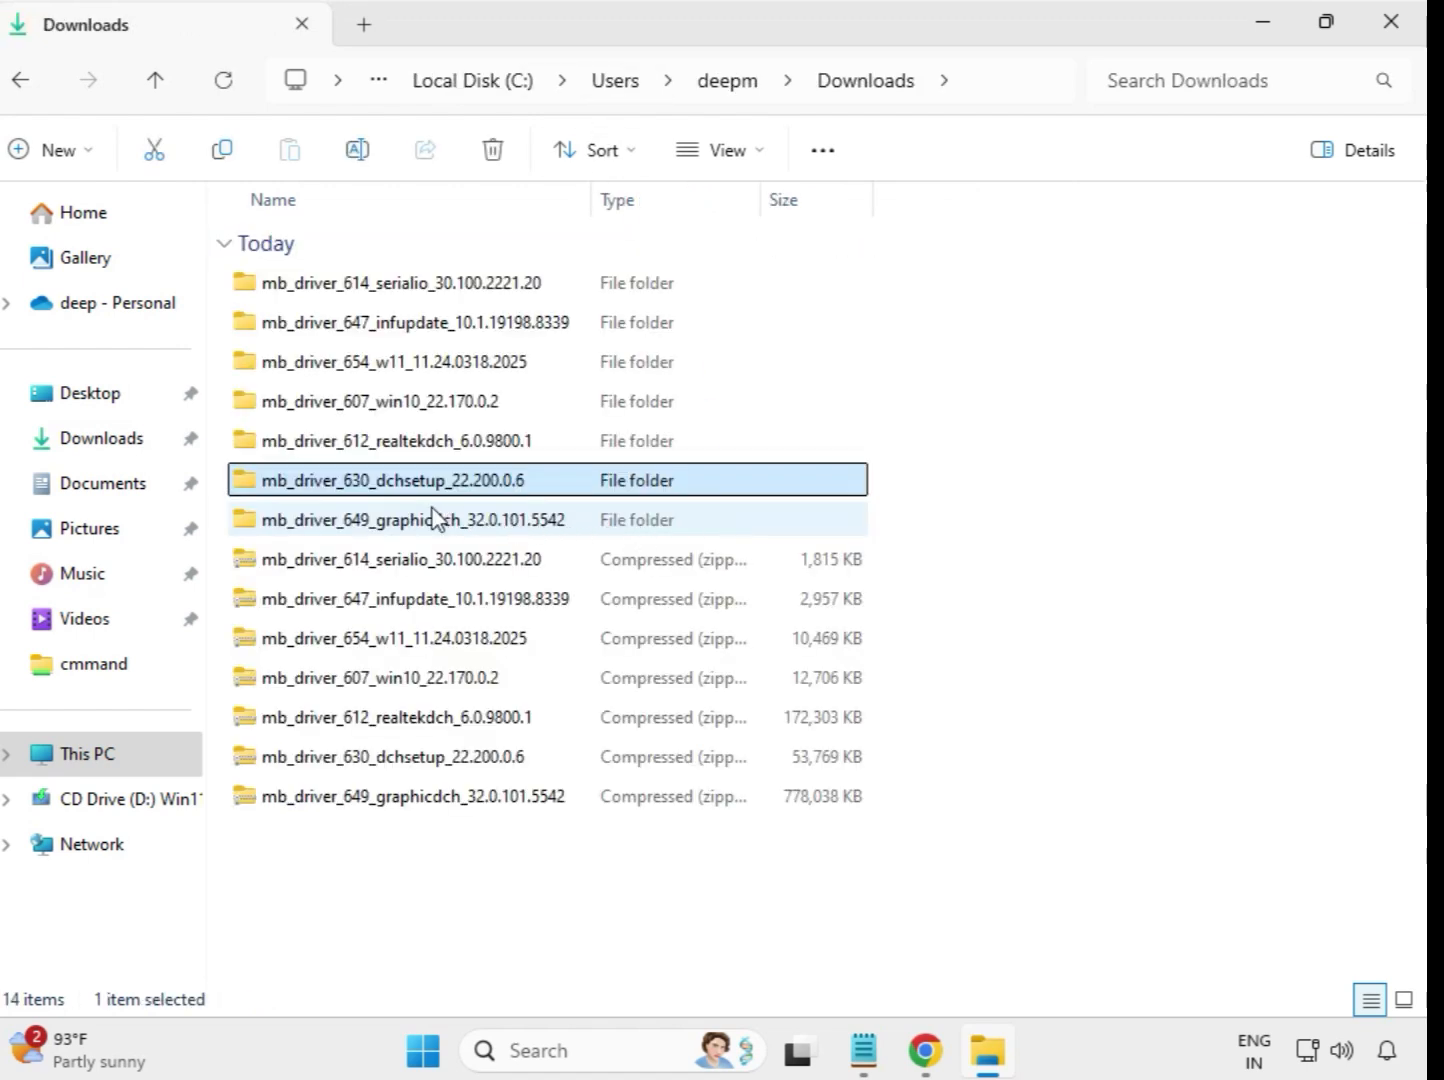
click(435, 519)
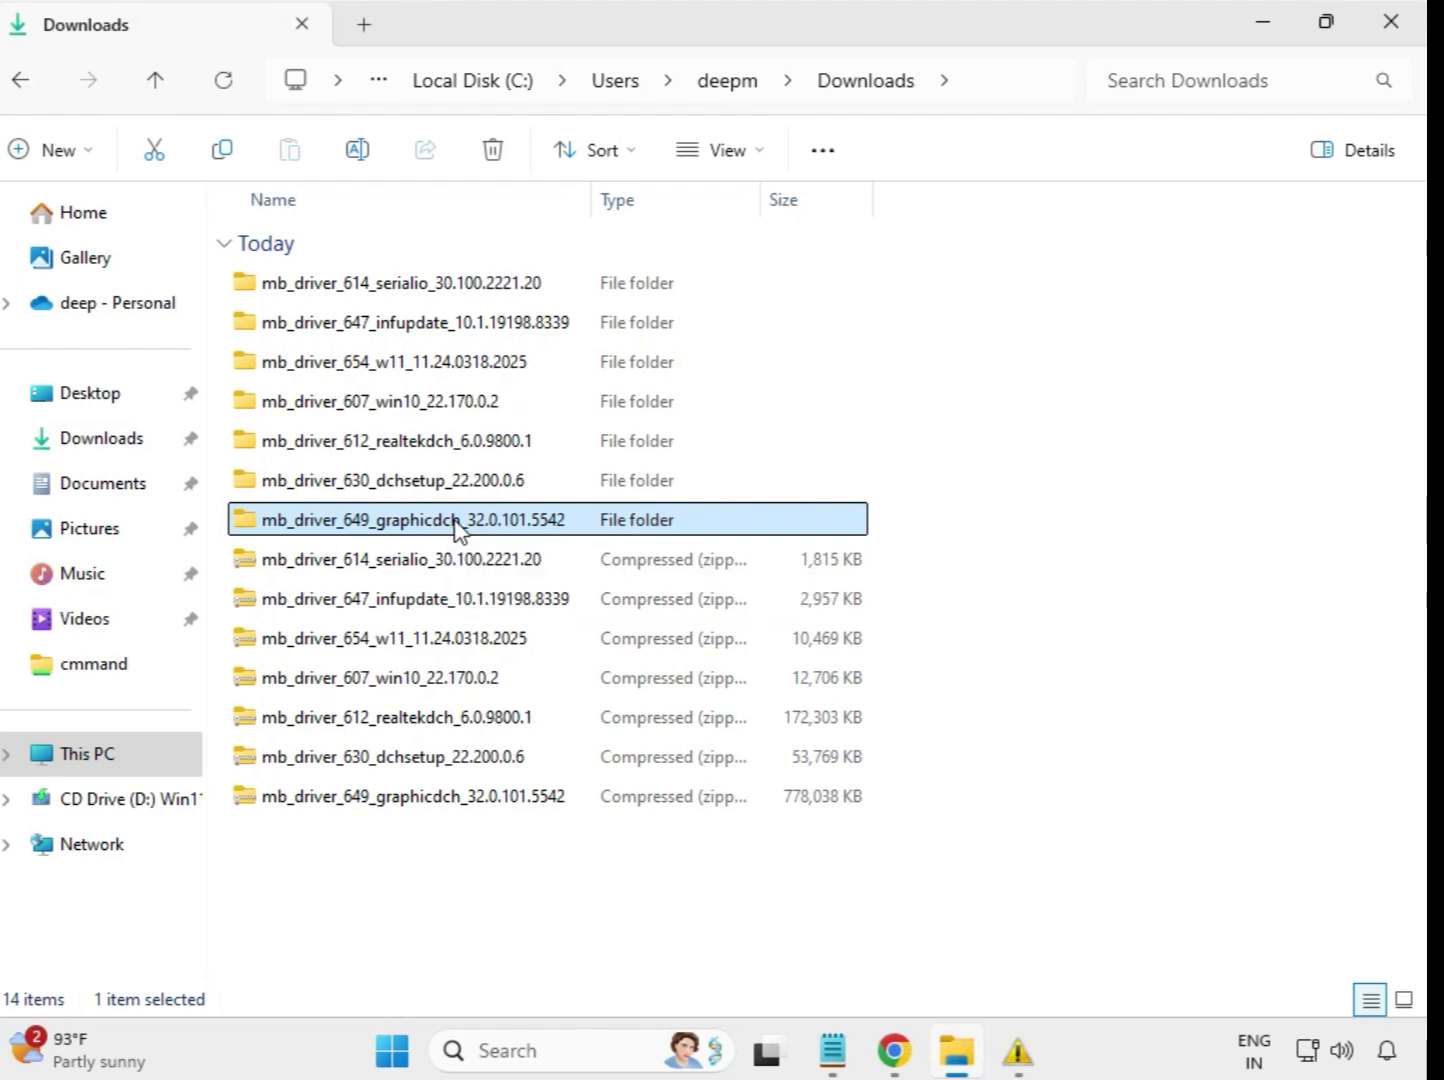
double_click(457, 527)
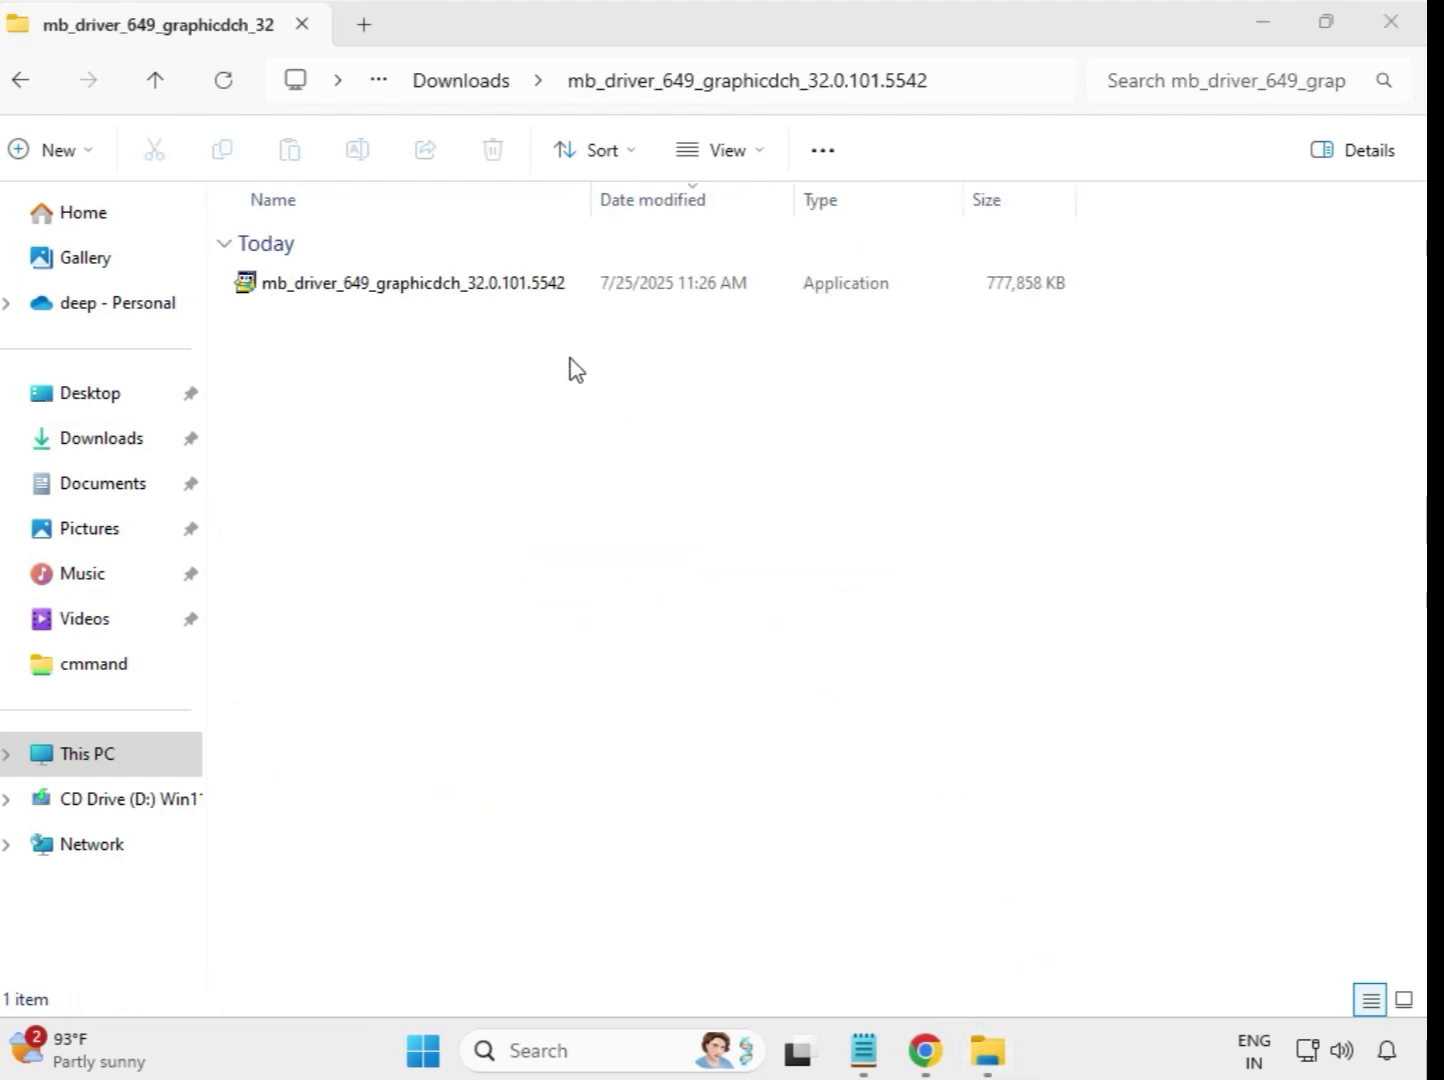
click(468, 288)
right_click(468, 288)
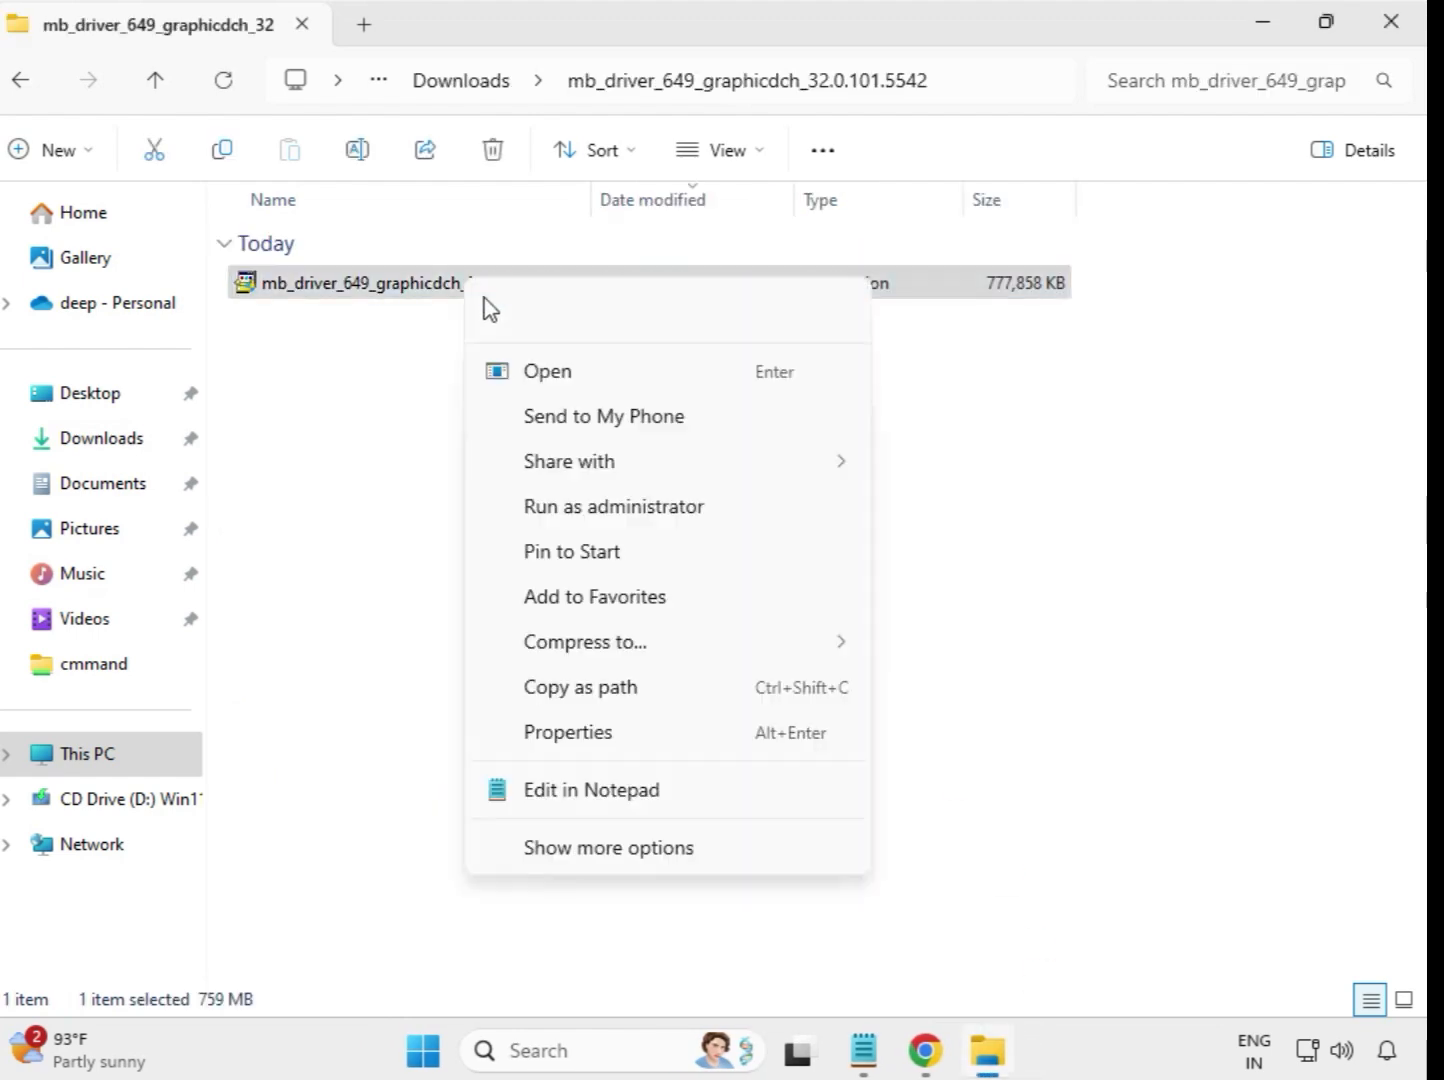
click(606, 506)
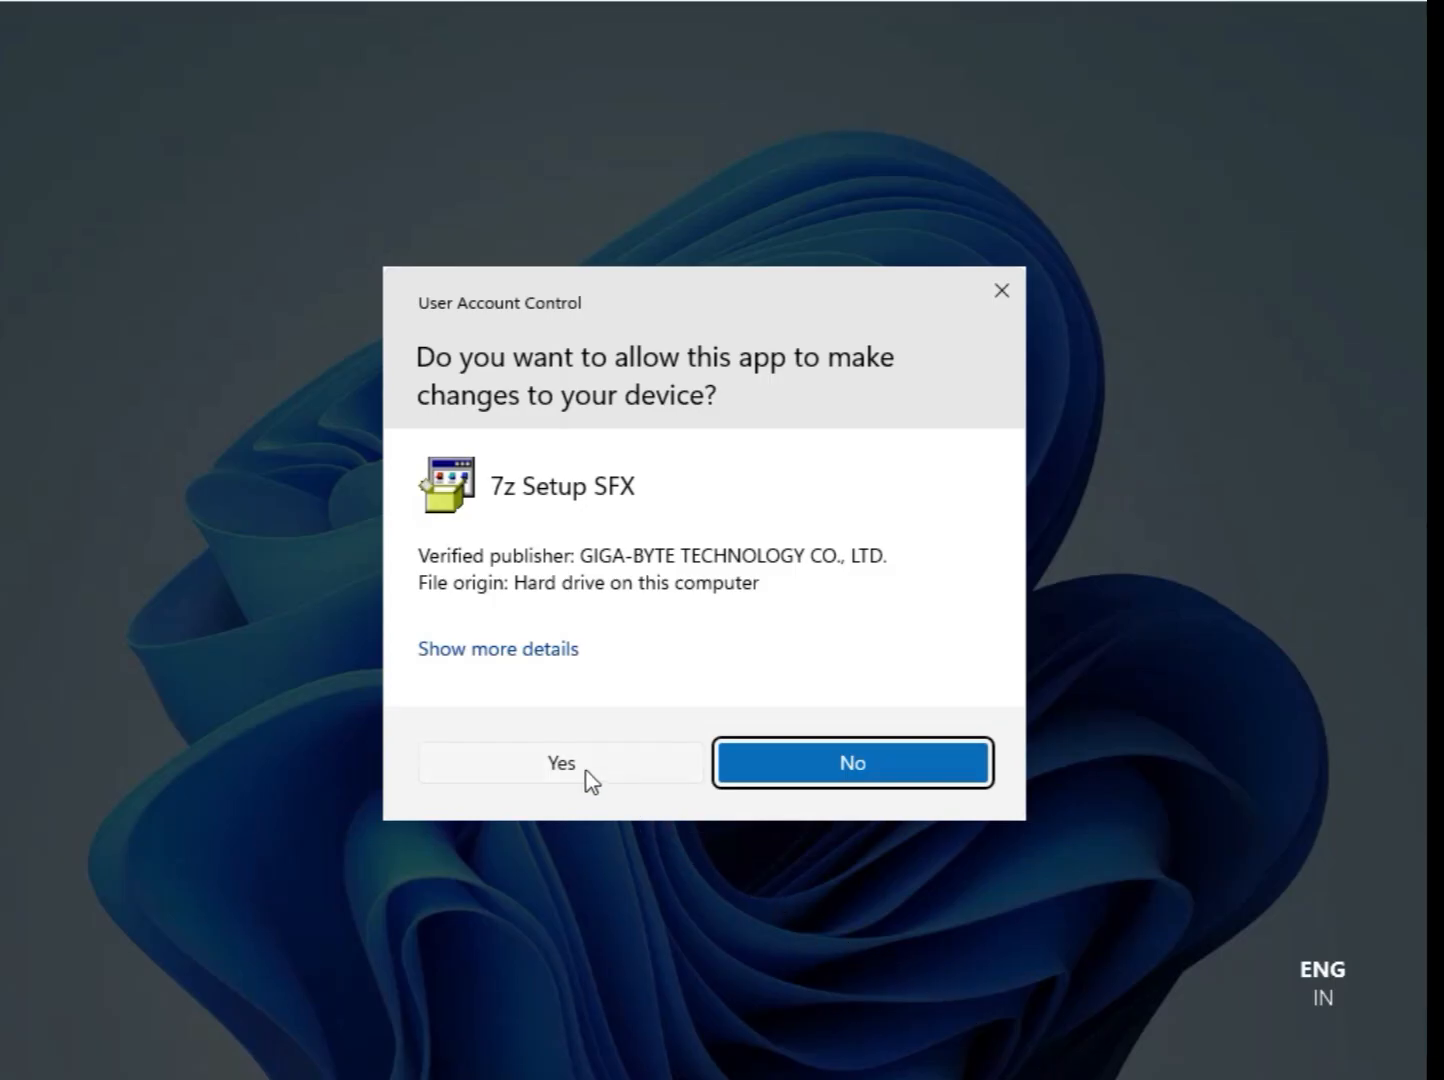
click(566, 763)
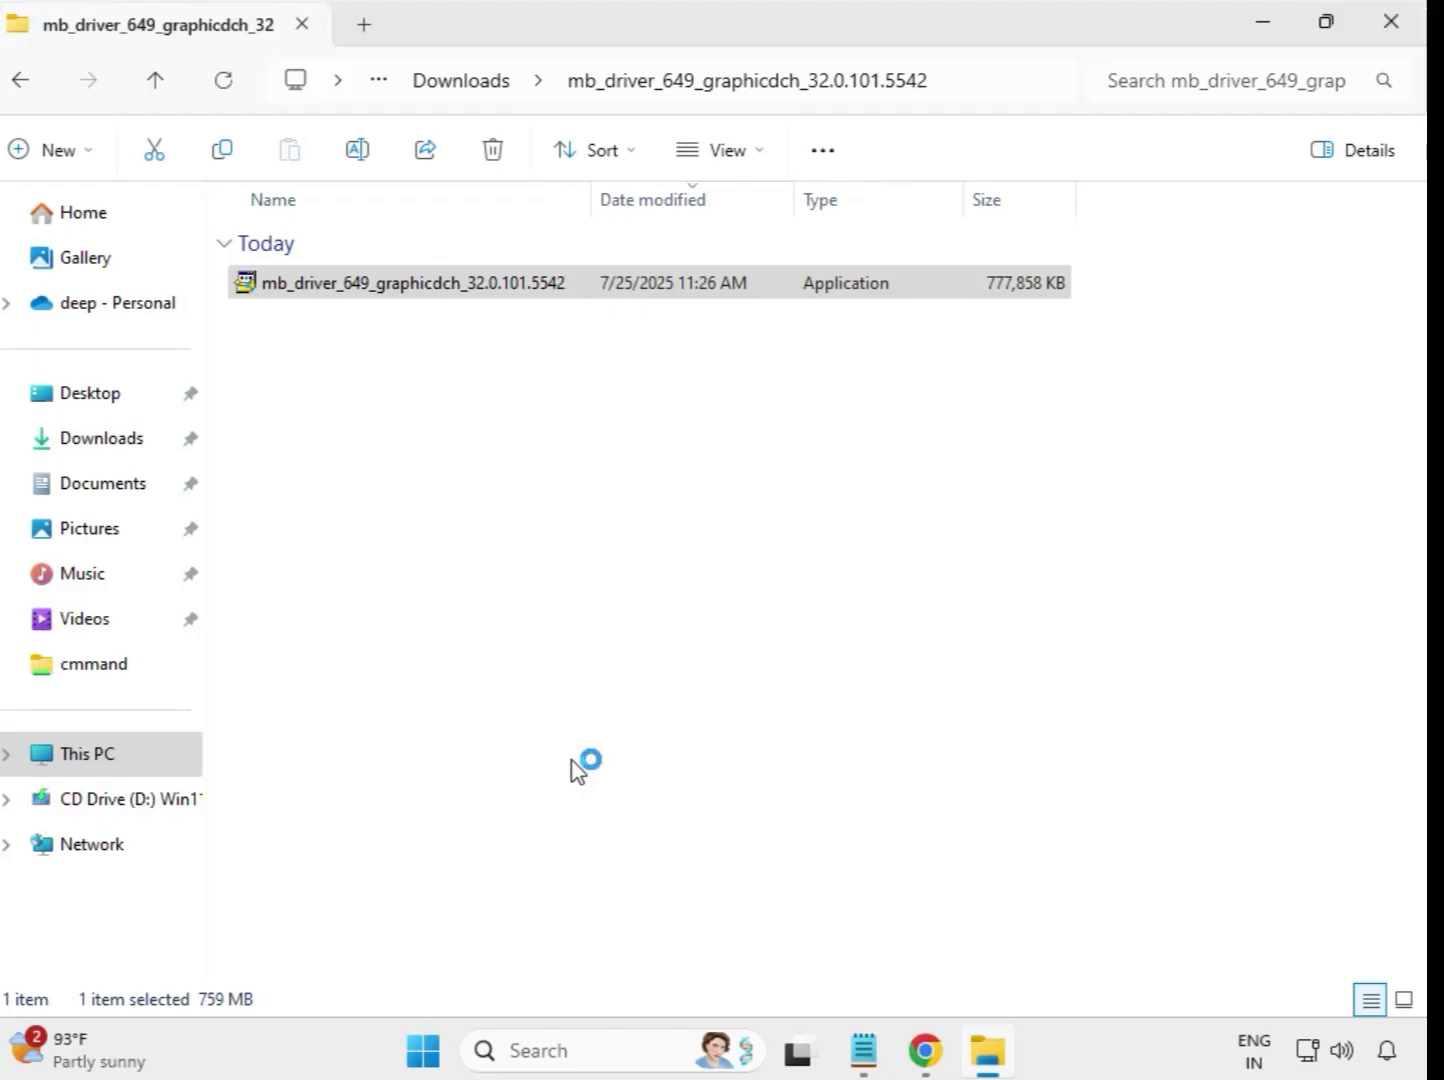